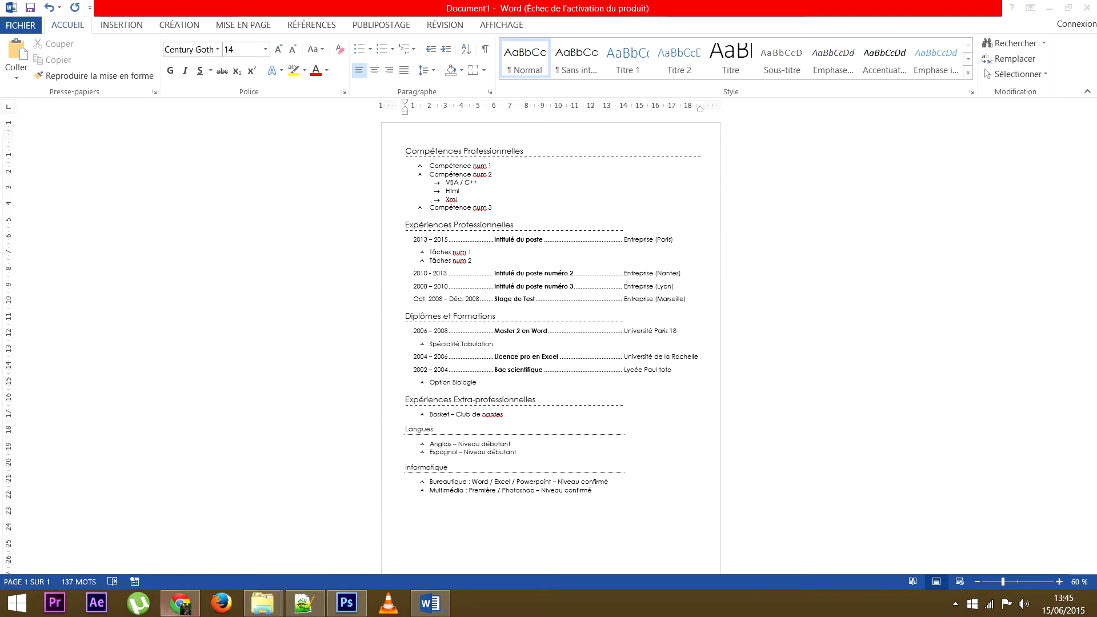
# - Switch to the browser to view the Office Word course entry on the training website, and return to the Word document
pyautogui.moveTo(181, 603)
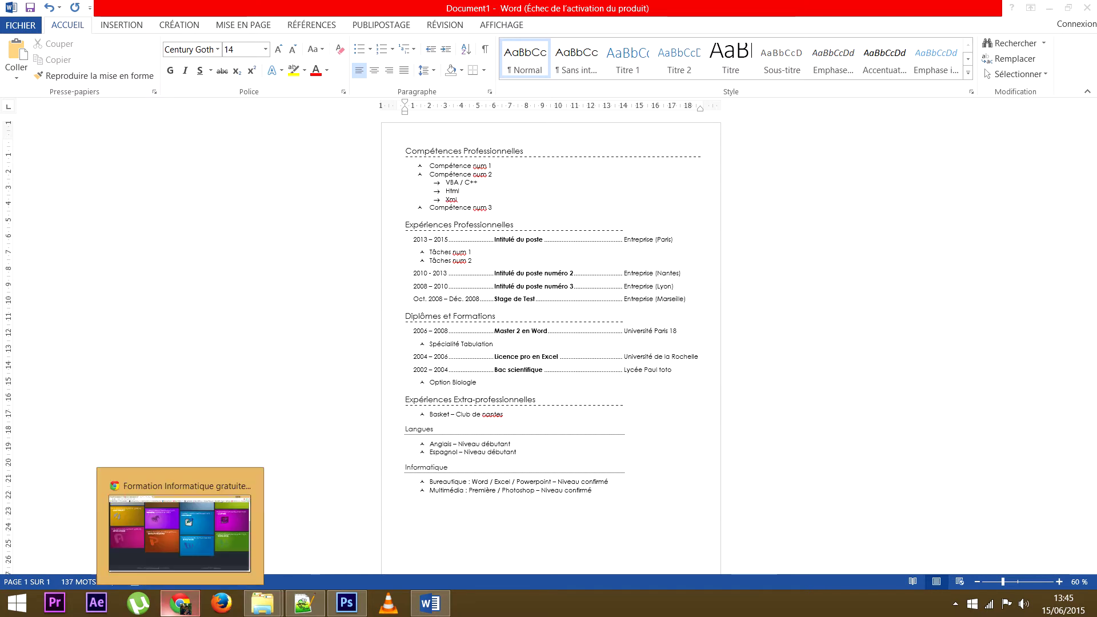
pyautogui.click(179, 533)
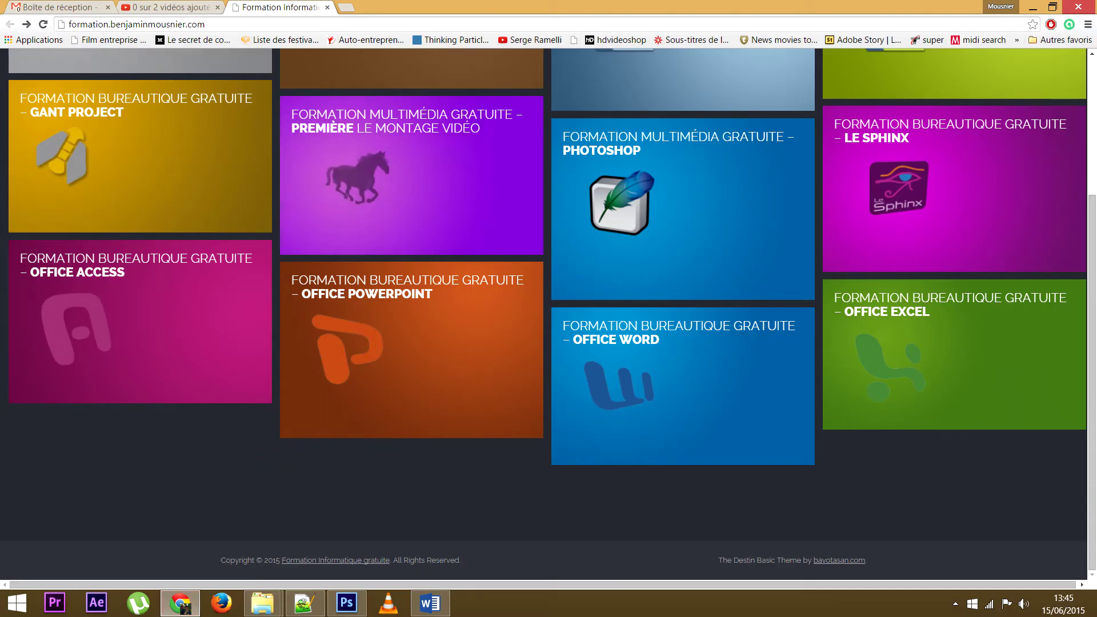
pyautogui.moveTo(621, 393)
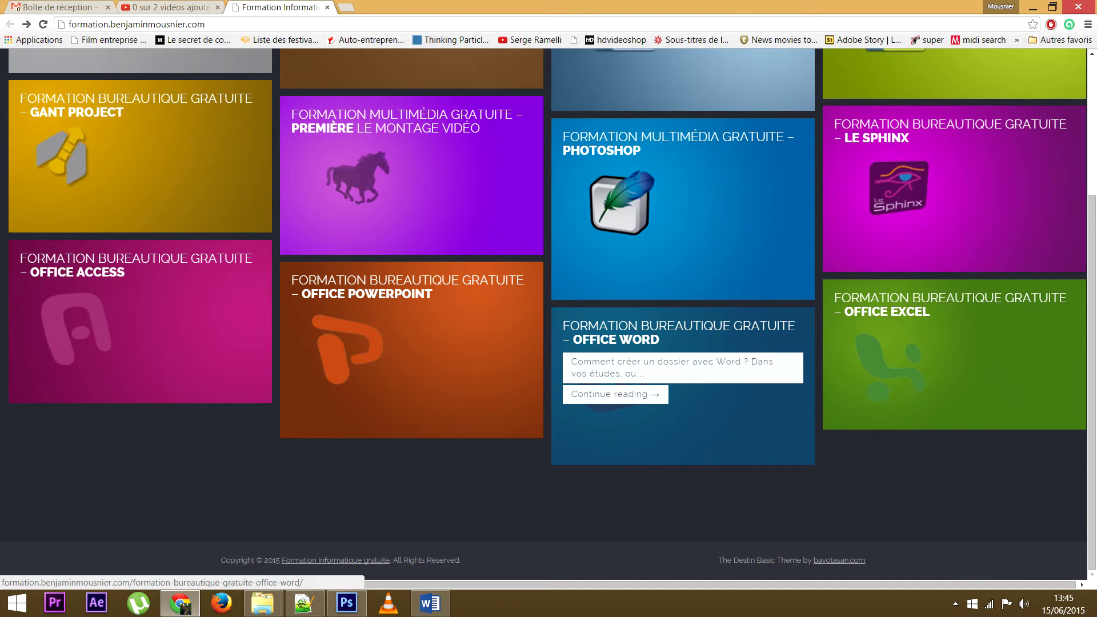
pyautogui.click(1033, 8)
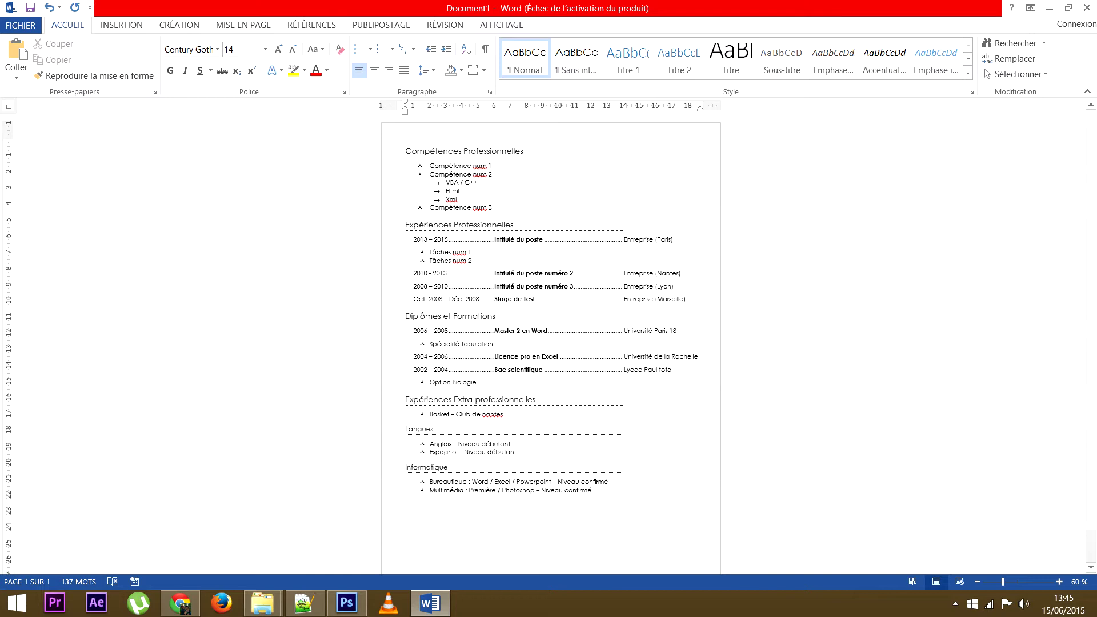
# - Move the right indent of the "Compétences Professionnelles" heading slightly outward, undoing the misplaced tab stop first
pyautogui.moveTo(405, 152); pyautogui.dragTo(527, 152)
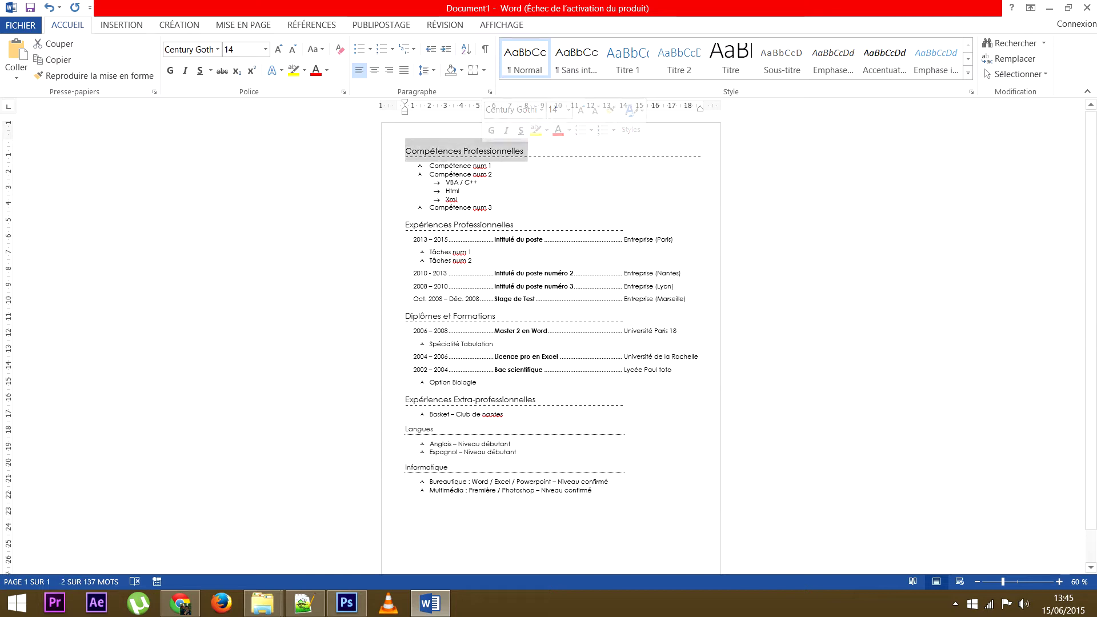
pyautogui.click(514, 225)
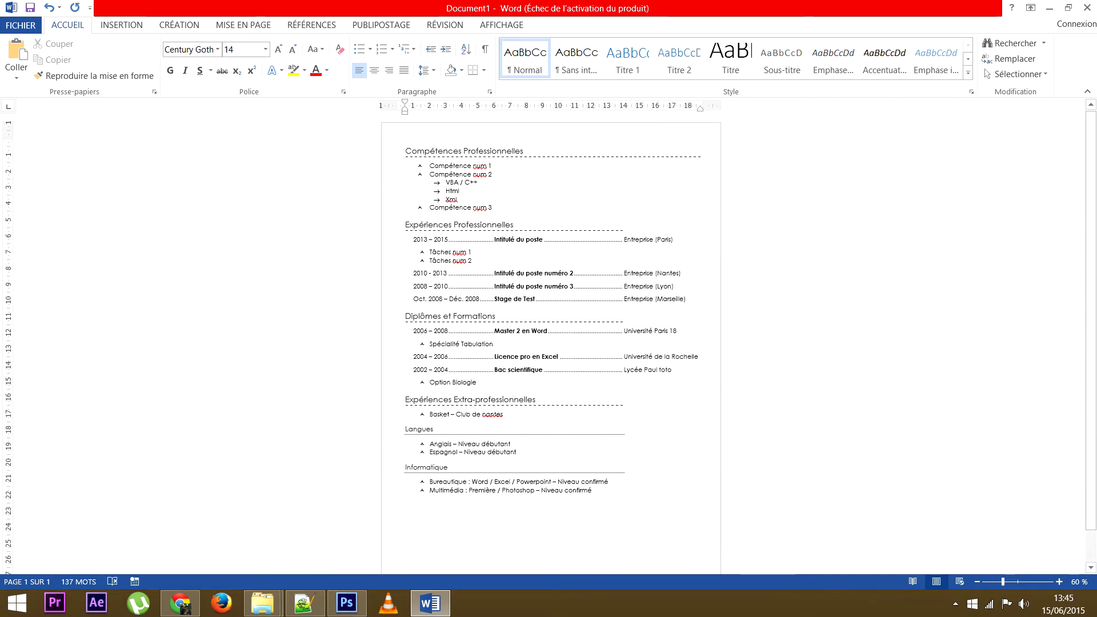
pyautogui.moveTo(699, 106); pyautogui.dragTo(609, 107)
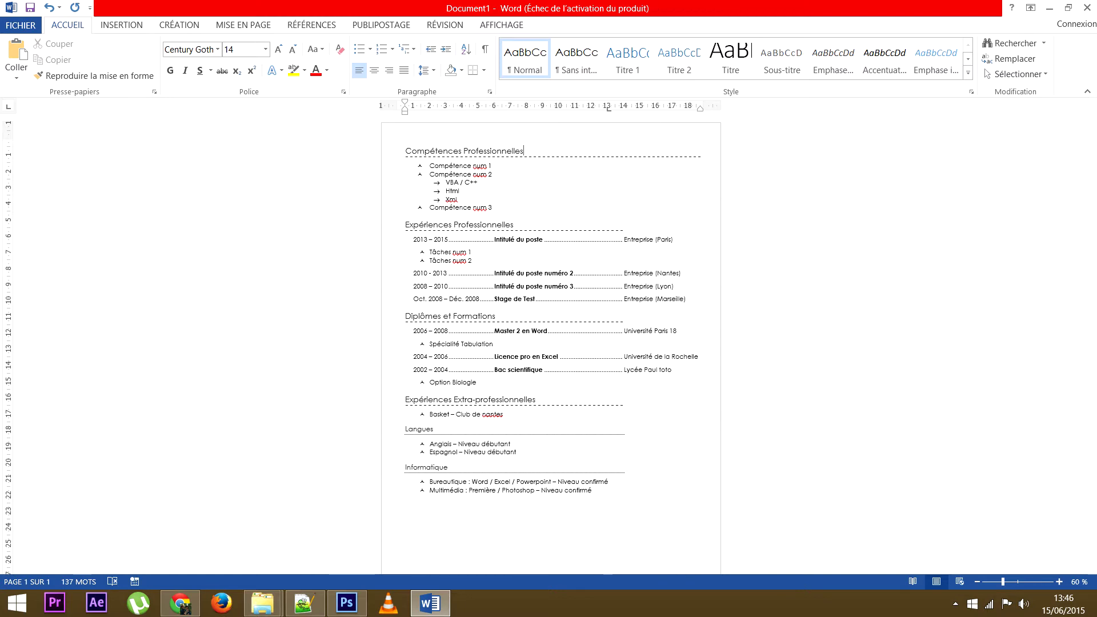
pyautogui.hotkey('ctrl', 'z')
pyautogui.moveTo(699, 107)
pyautogui.mouseDown()
pyautogui.moveTo(618, 107)
pyautogui.moveTo(704, 107)
pyautogui.mouseUp()
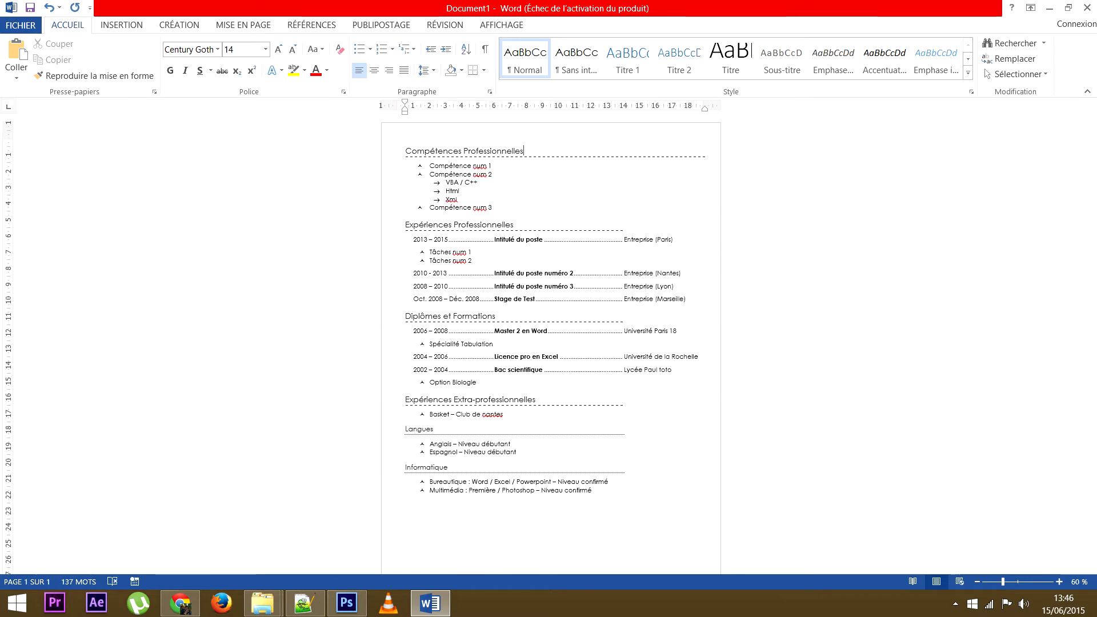
# - Remove the dashed border under the "Compétences Professionnelles" heading by applying Aucune bordure
pyautogui.click(243, 26)
pyautogui.click(67, 25)
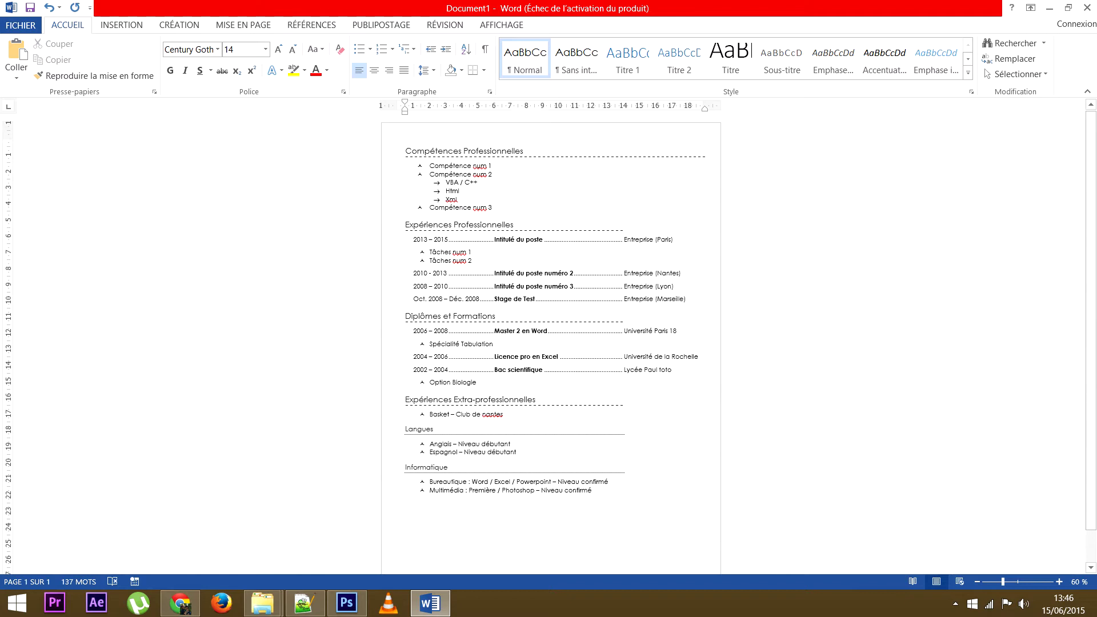
pyautogui.click(483, 70)
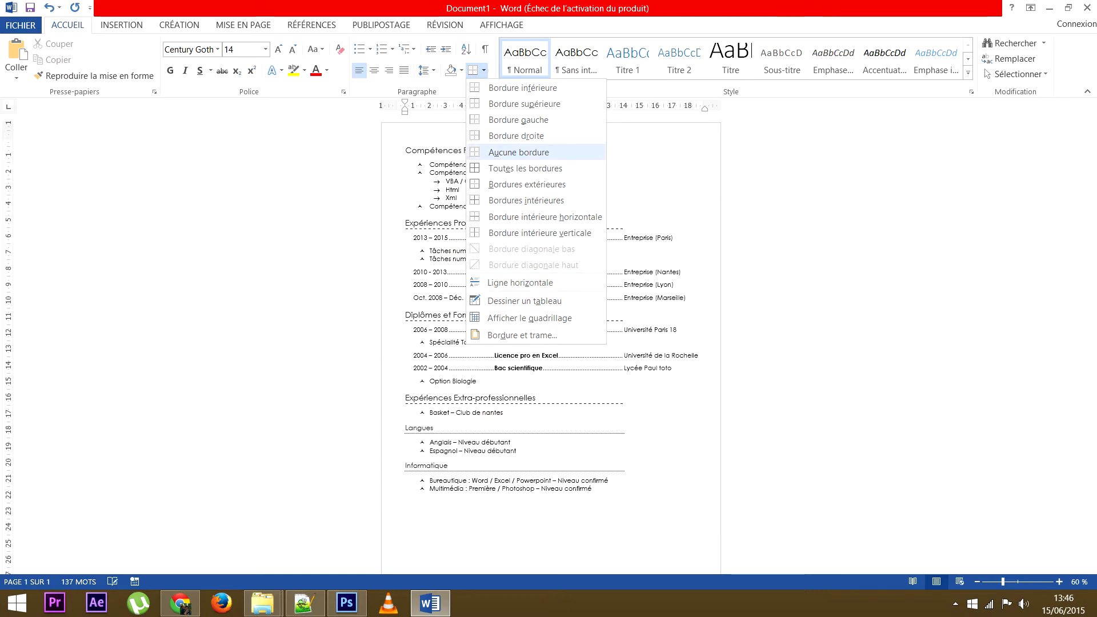
pyautogui.click(519, 153)
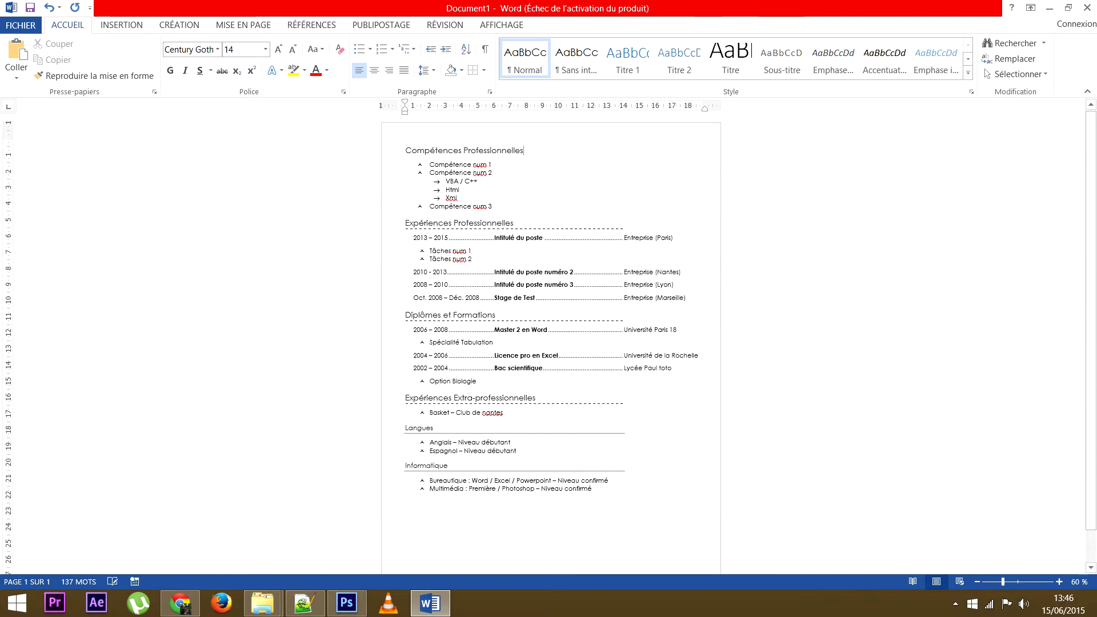
# - Copy the "Compétences Professionnelles" heading's formatting onto the Expériences Professionnelles, Diplômes et Formations and Expériences Extra-professionnelles headings
pyautogui.click(394, 150)
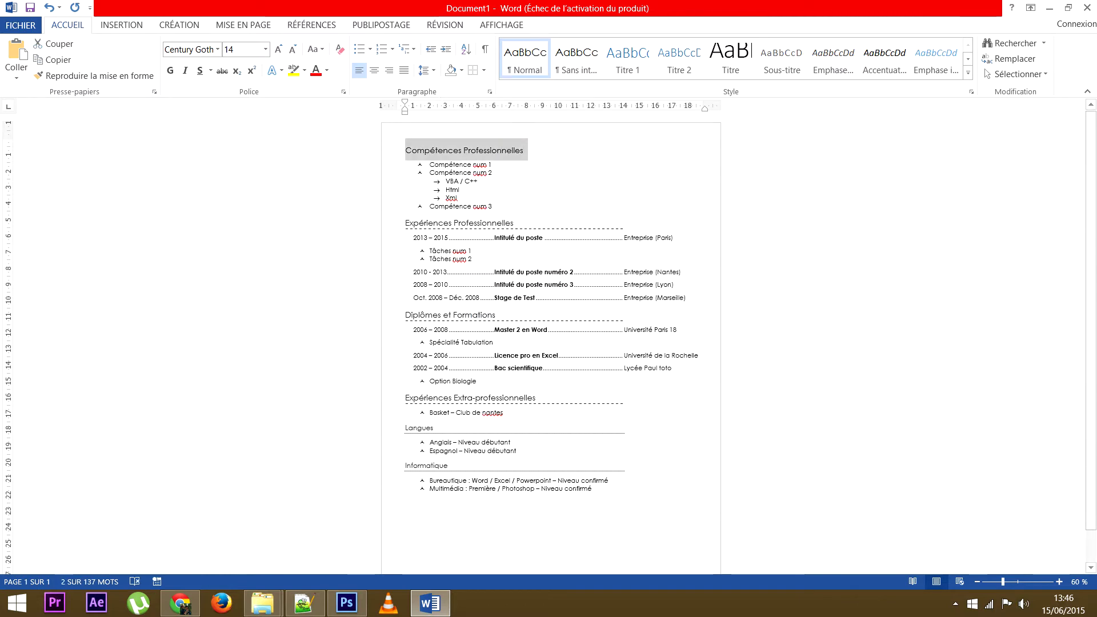
pyautogui.click(94, 76)
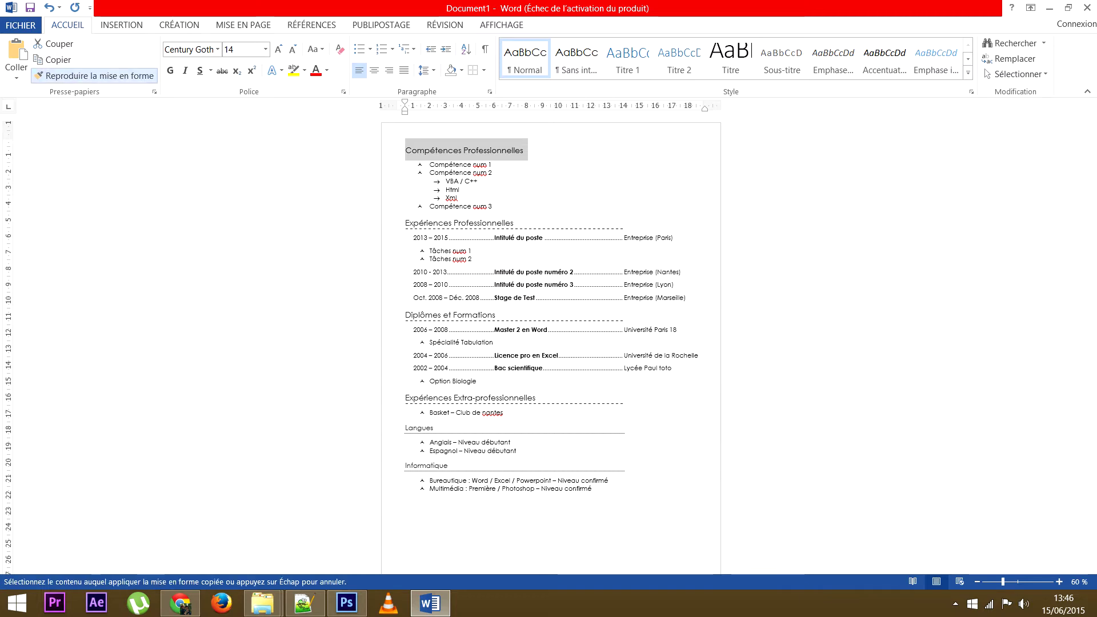
pyautogui.click(445, 223)
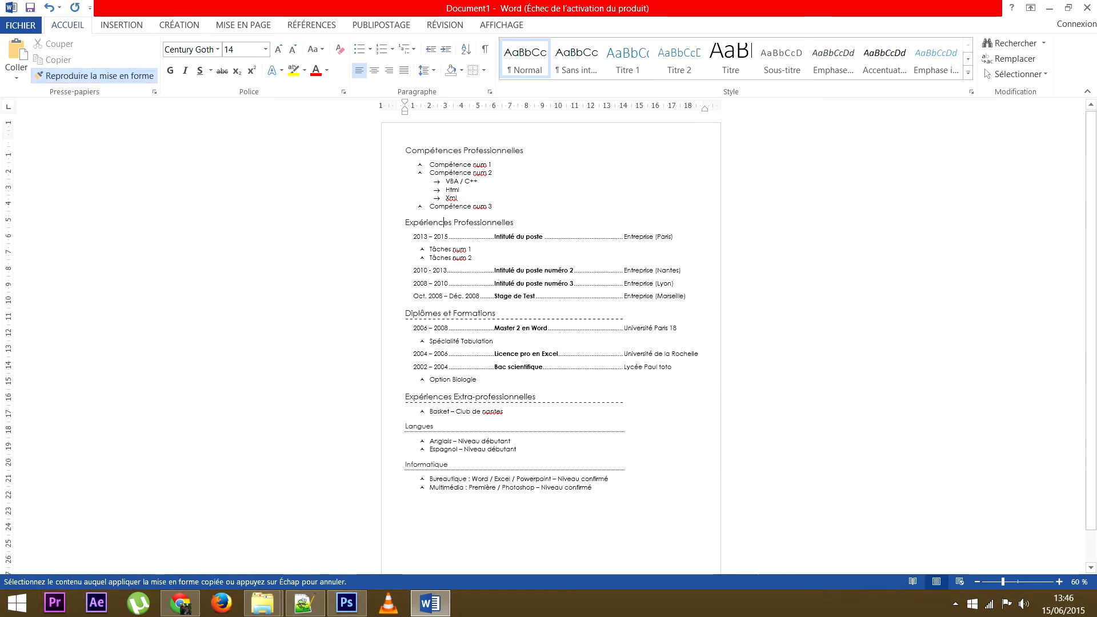
pyautogui.click(454, 313)
pyautogui.click(444, 395)
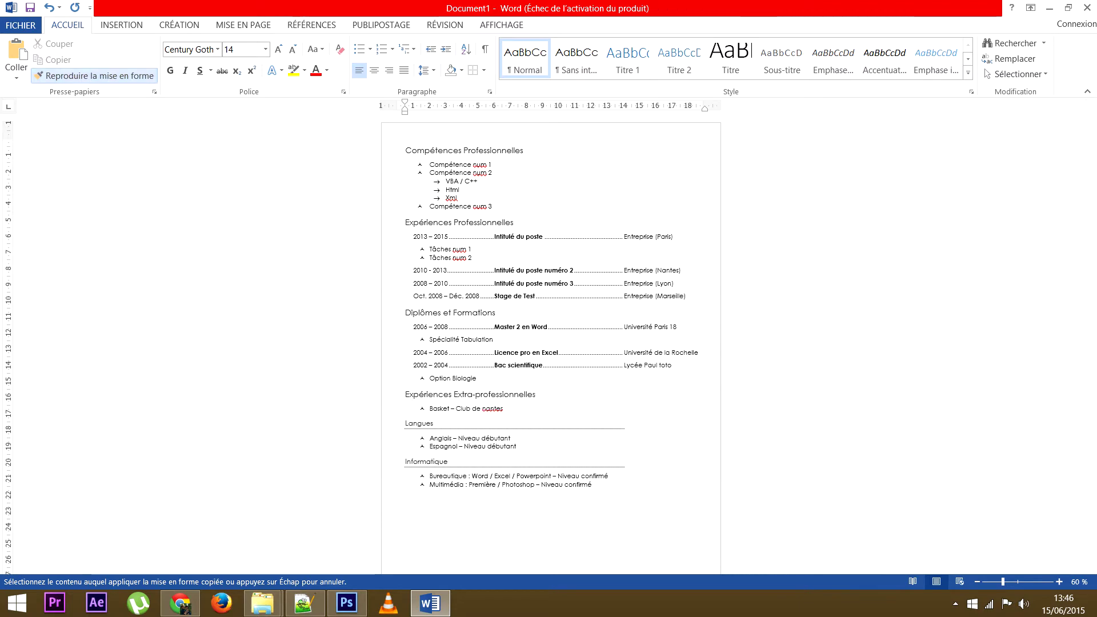
pyautogui.press('Escape')
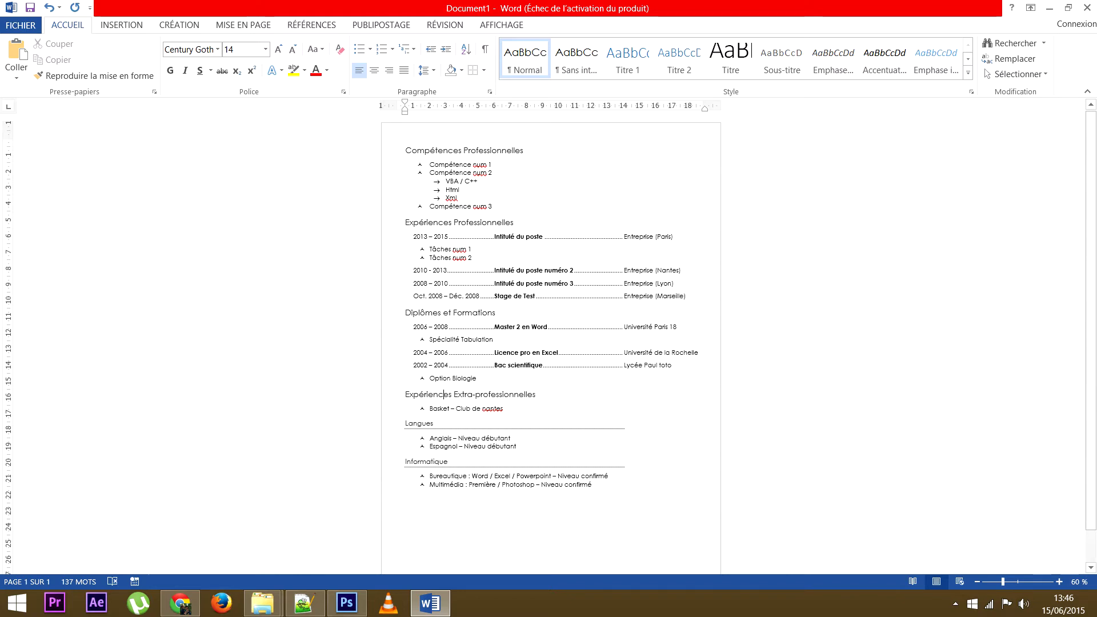
pyautogui.moveTo(405, 424); pyautogui.dragTo(448, 462)
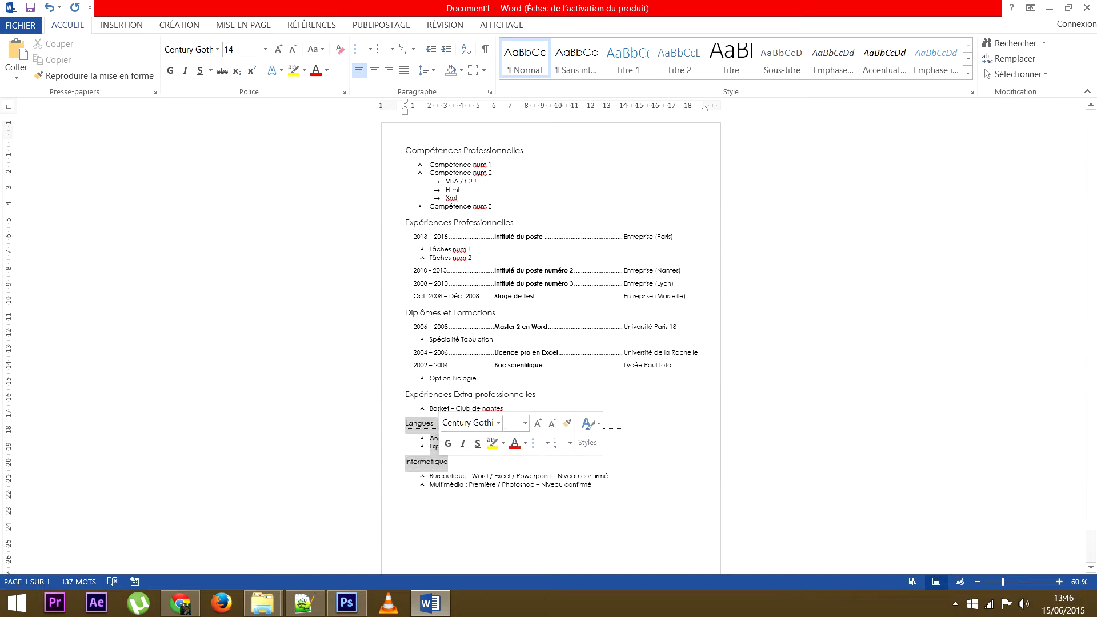
pyautogui.click(464, 485)
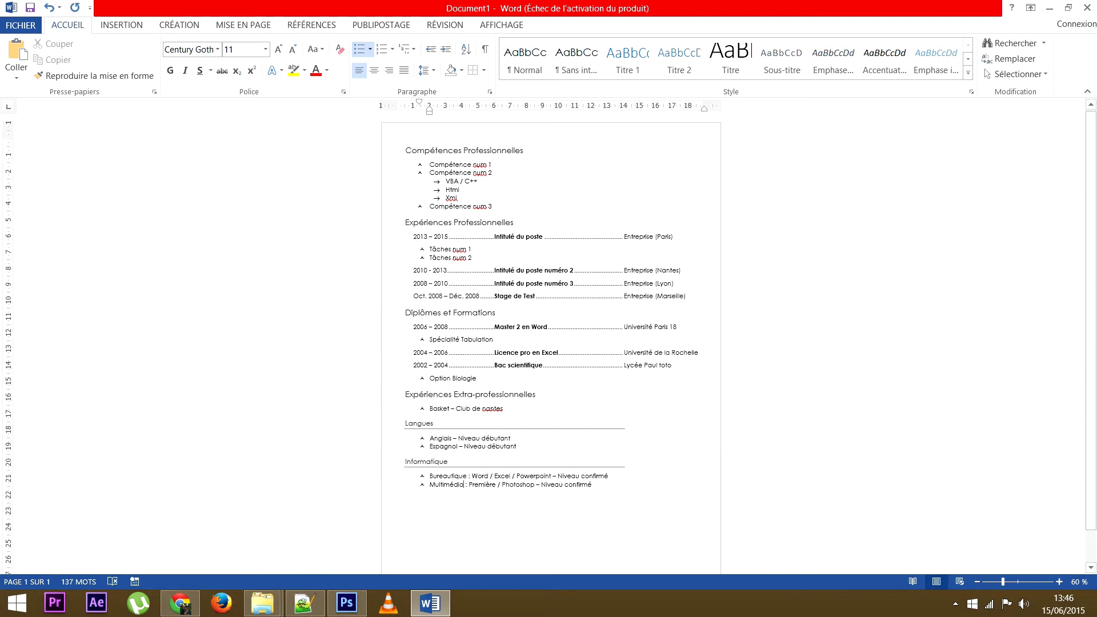
# - Insert four blank lines above the "Compétences Professionnelles" heading
pyautogui.click(406, 151)
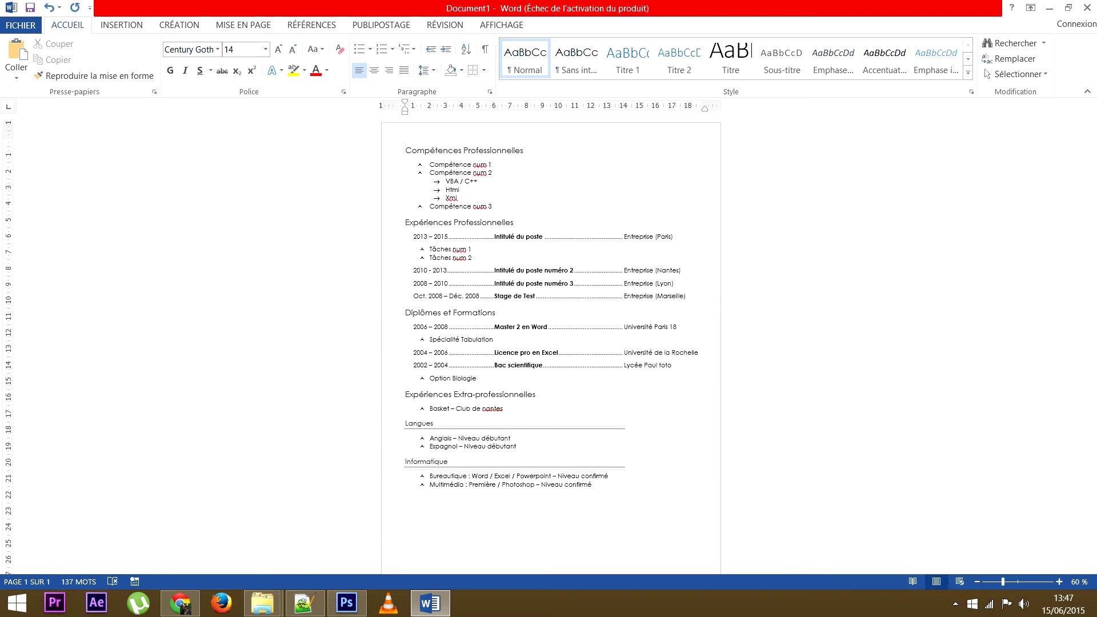
pyautogui.press('Return')
pyautogui.press('Return')
pyautogui.press('Return')
pyautogui.press('Return')
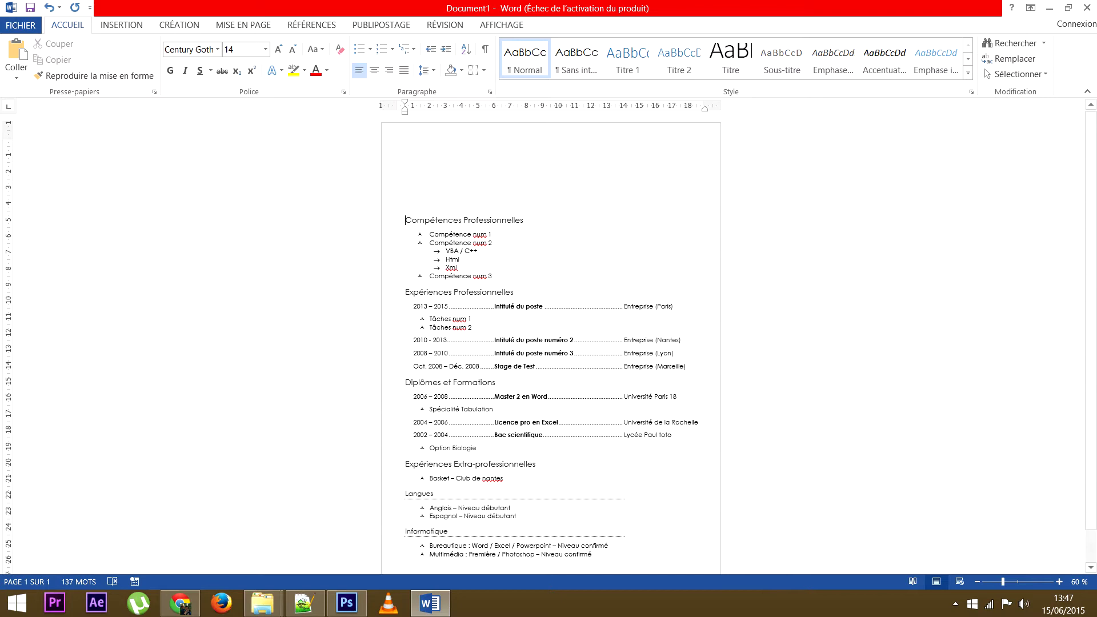
# - Draw a tall vertical rectangle about 27.31 cm high and 6.21 cm wide along the page's left side
pyautogui.scroll(-2, 551, 343)
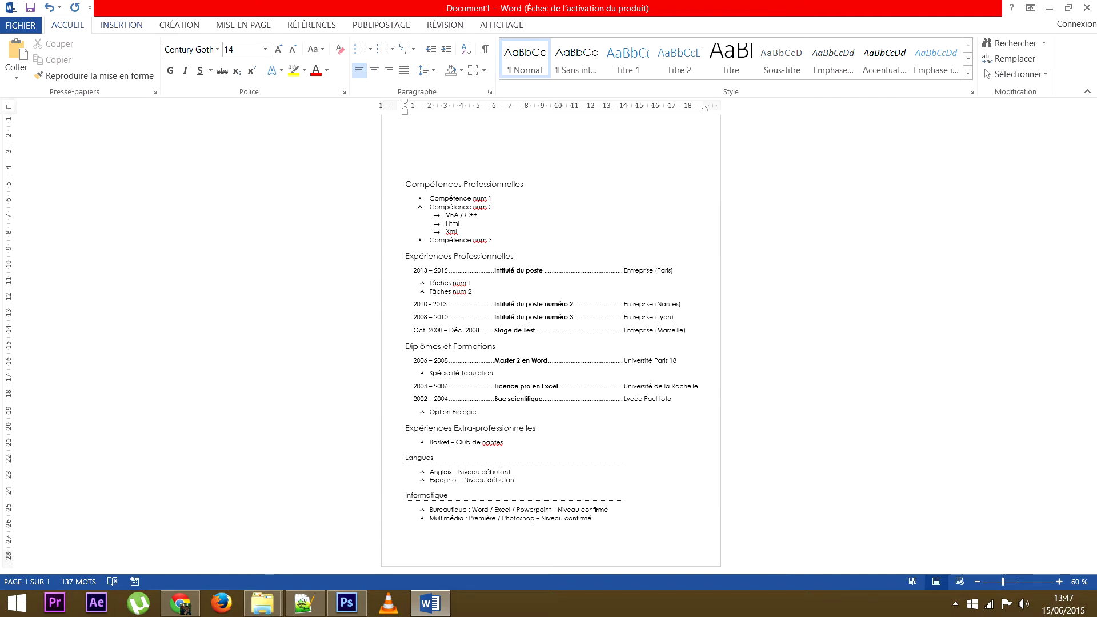
pyautogui.click(121, 25)
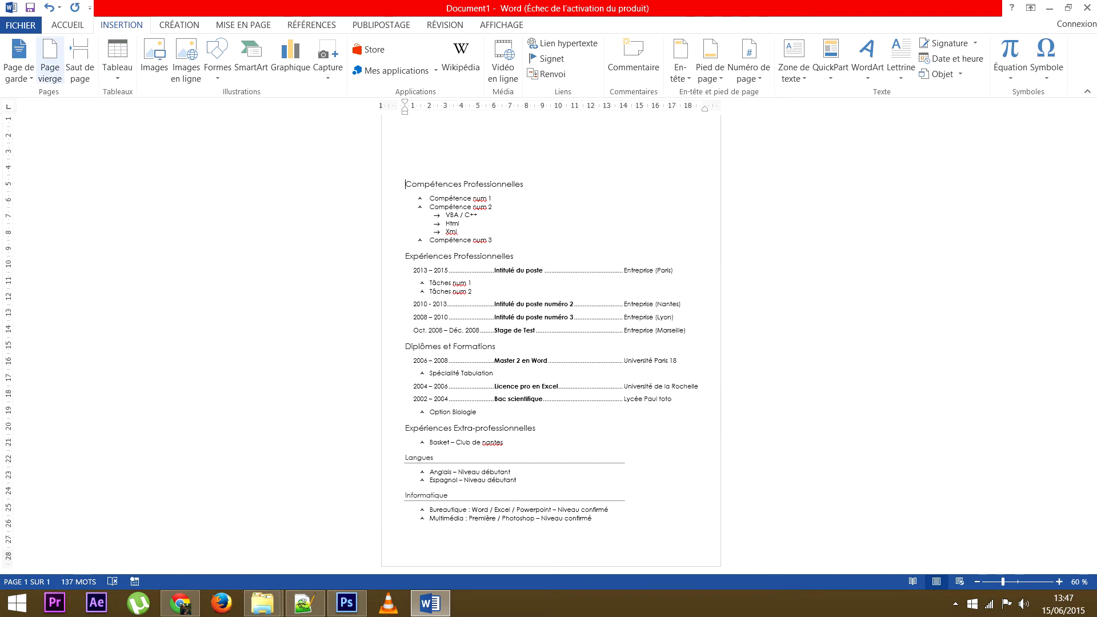
pyautogui.click(218, 60)
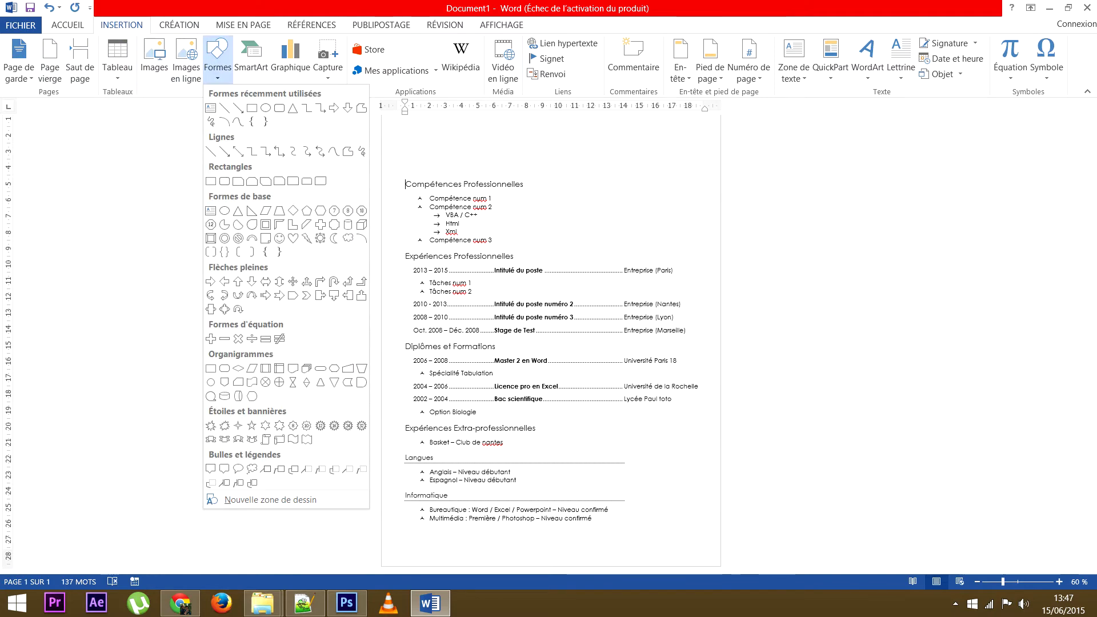
pyautogui.click(211, 181)
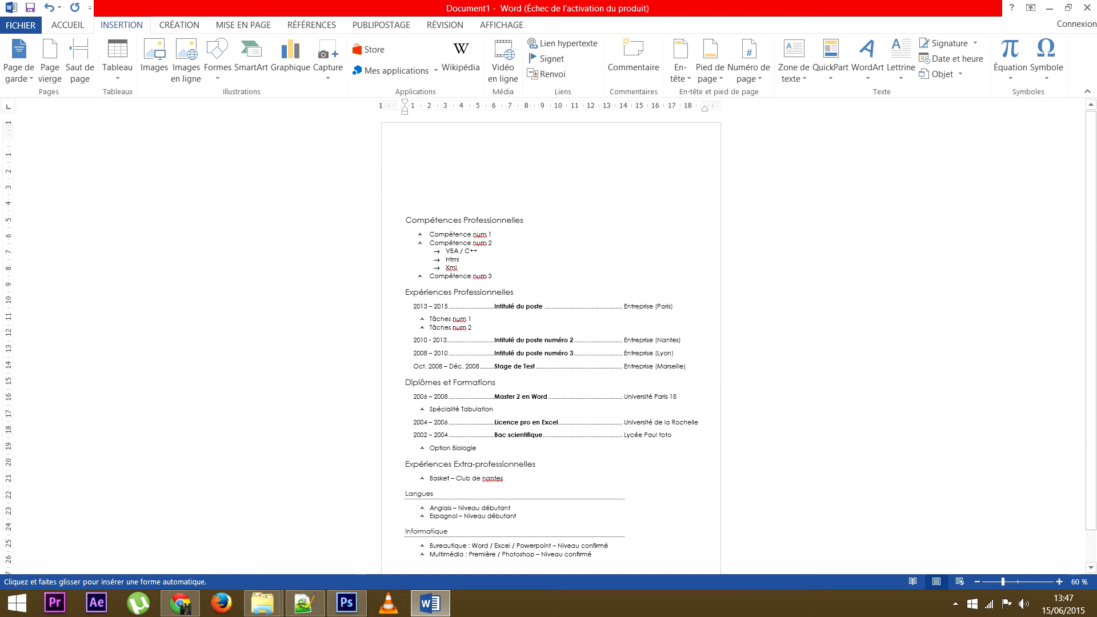
pyautogui.moveTo(398, 146); pyautogui.dragTo(500, 552)
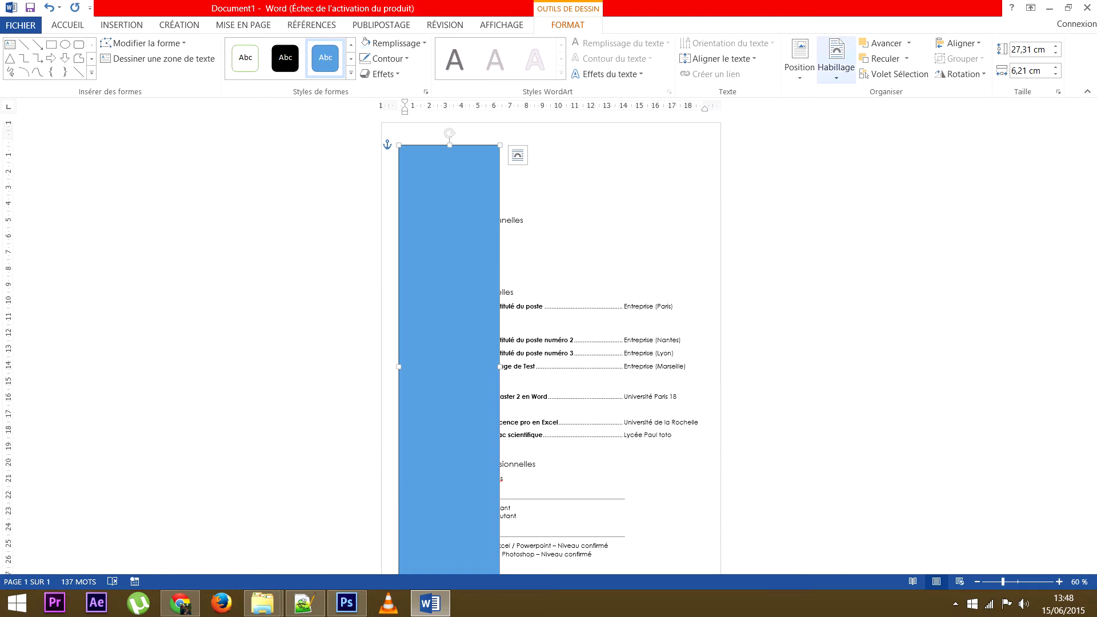
# - Set the blue rectangle's text wrapping to Rapproché so the CV text flows beside it
pyautogui.click(836, 60)
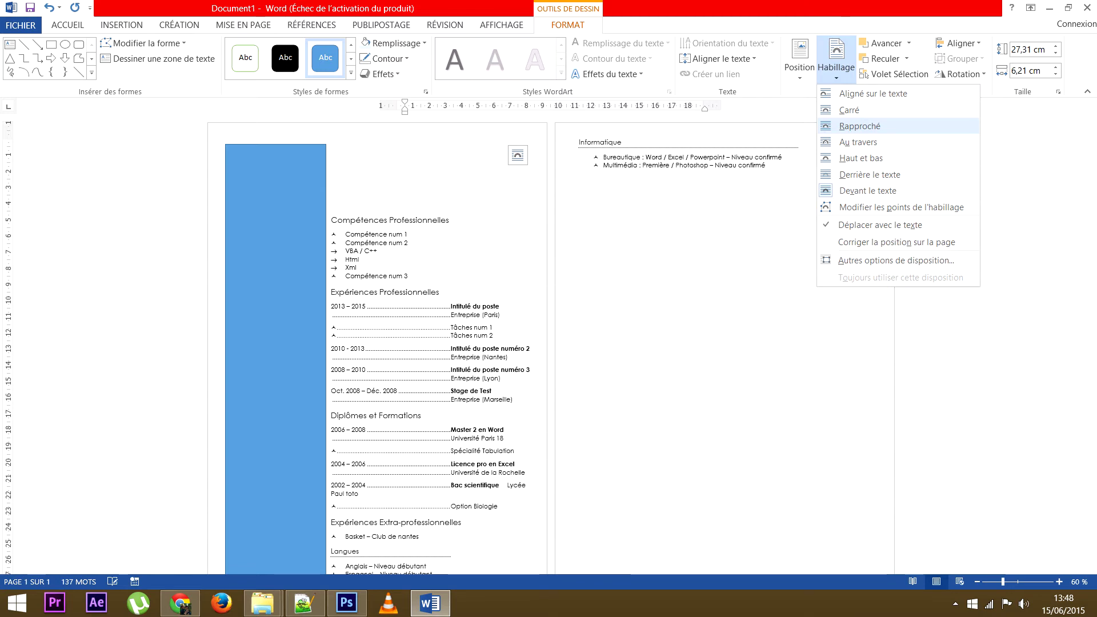
pyautogui.click(860, 126)
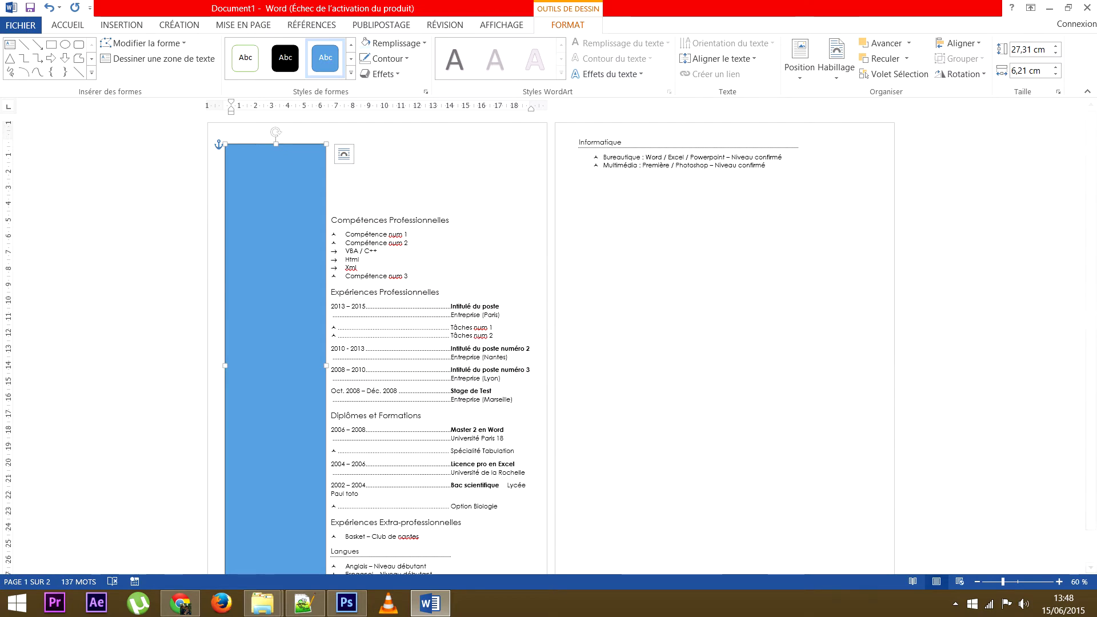
pyautogui.click(836, 60)
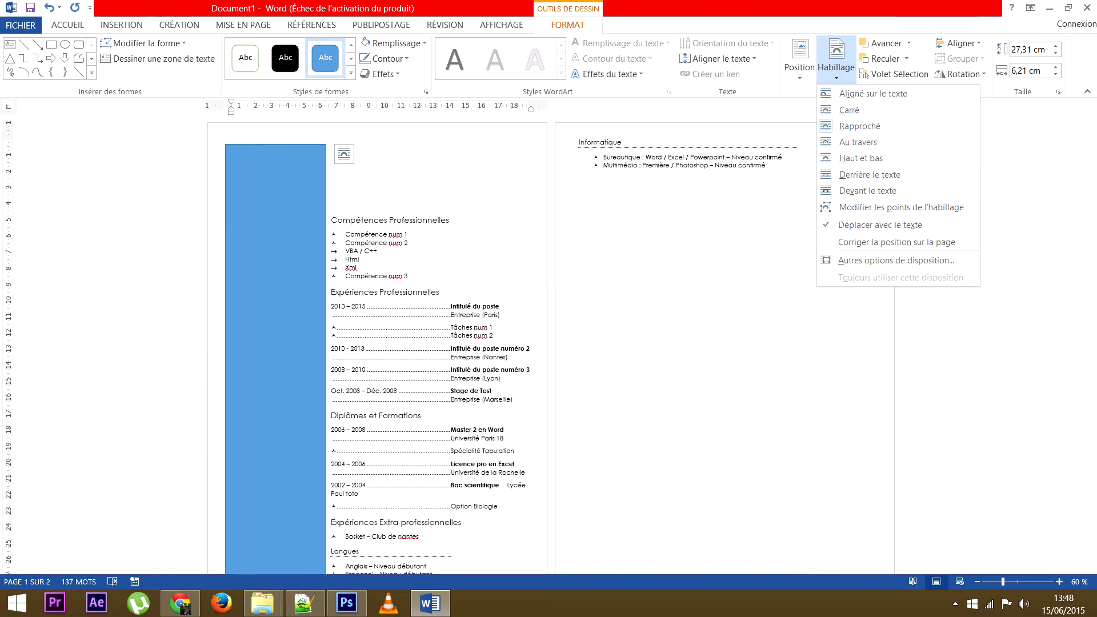
pyautogui.press('Escape')
# - Shift the rectangle slightly up and left, and adjust its top and bottom edges to a height of about 27.59 cm
pyautogui.moveTo(275, 320); pyautogui.dragTo(274, 314)
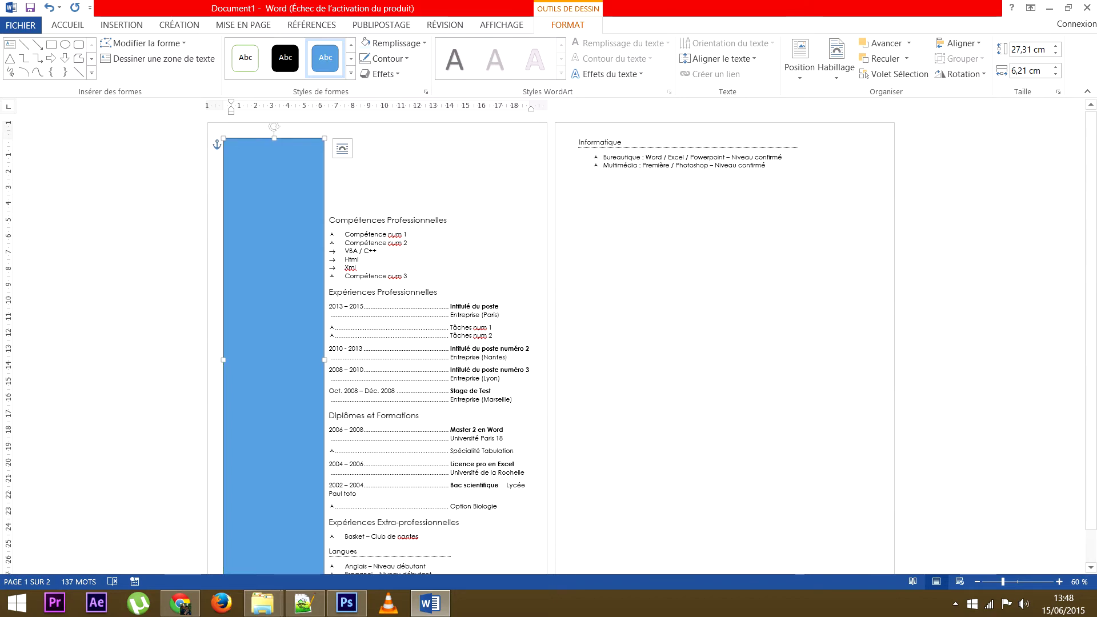
pyautogui.scroll(-1, 549, 343)
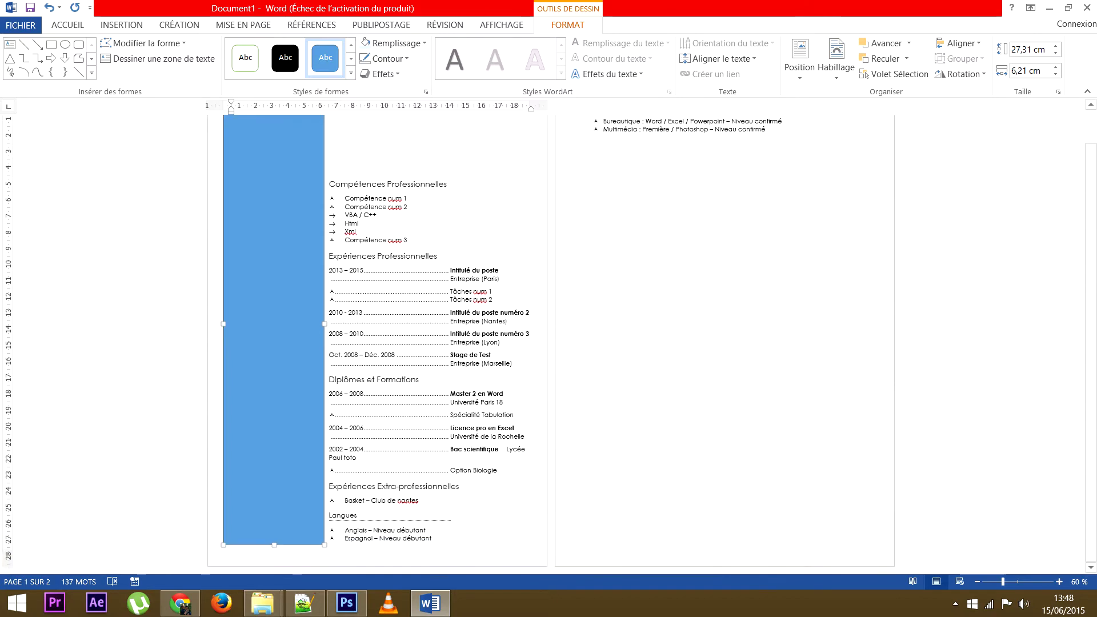
pyautogui.moveTo(275, 545); pyautogui.dragTo(275, 550)
pyautogui.scroll(1, 549, 343)
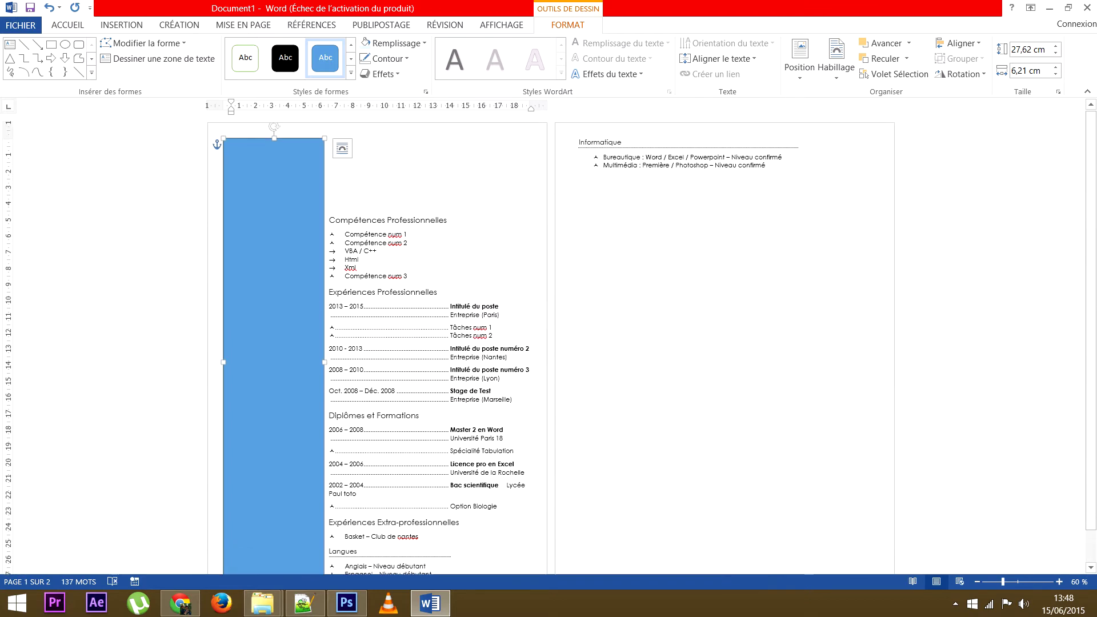
pyautogui.moveTo(274, 138); pyautogui.dragTo(274, 137)
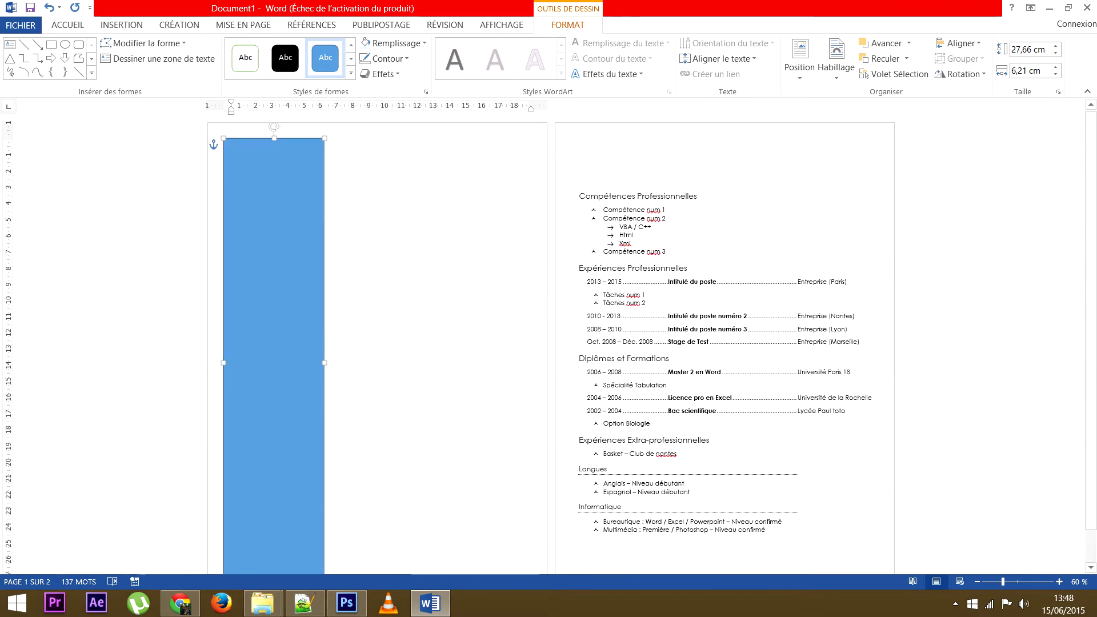
pyautogui.scroll(-1, 549, 343)
pyautogui.moveTo(275, 551); pyautogui.dragTo(274, 550)
pyautogui.scroll(2, 274, 550)
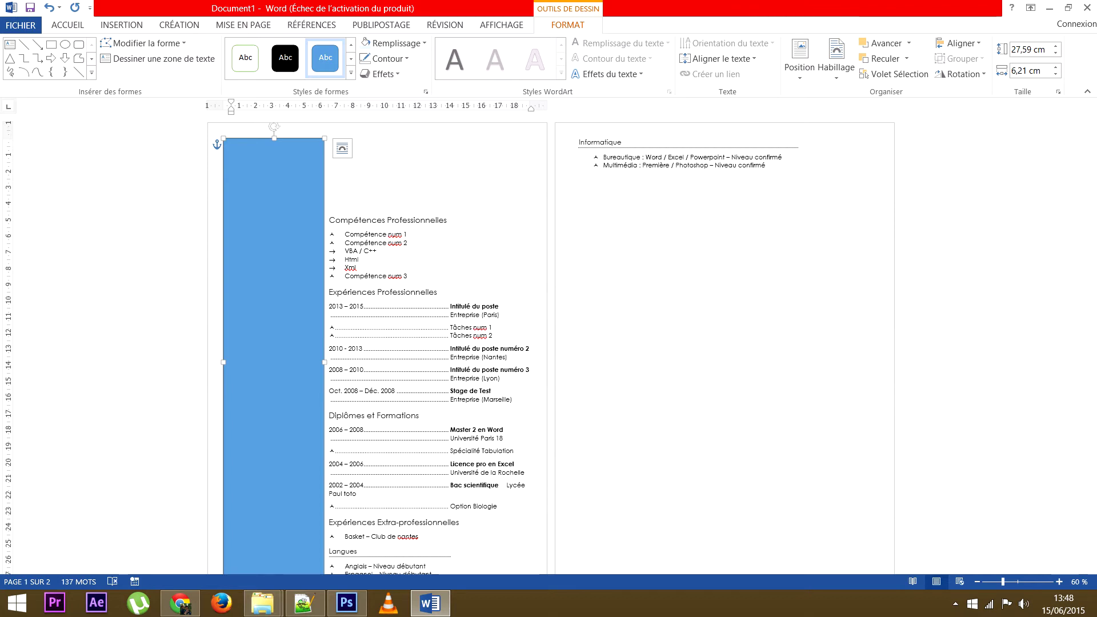
# - Edit the blue rectangle's points and pull its upper-right corner outward, making the shape about 9.91 cm wide
pyautogui.click(147, 43)
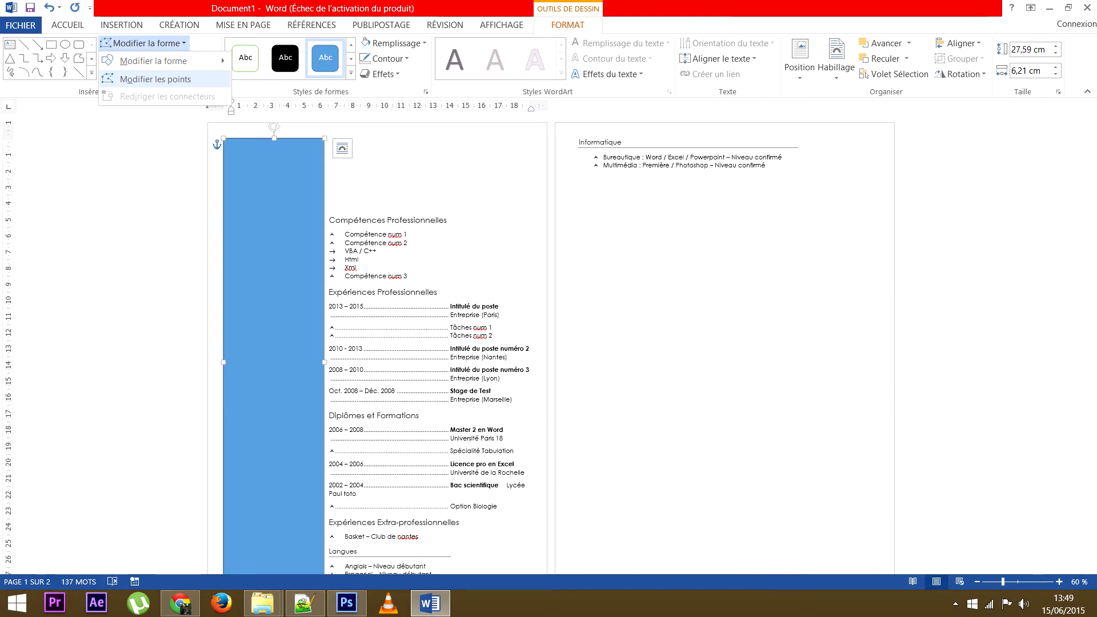
pyautogui.press('Return')
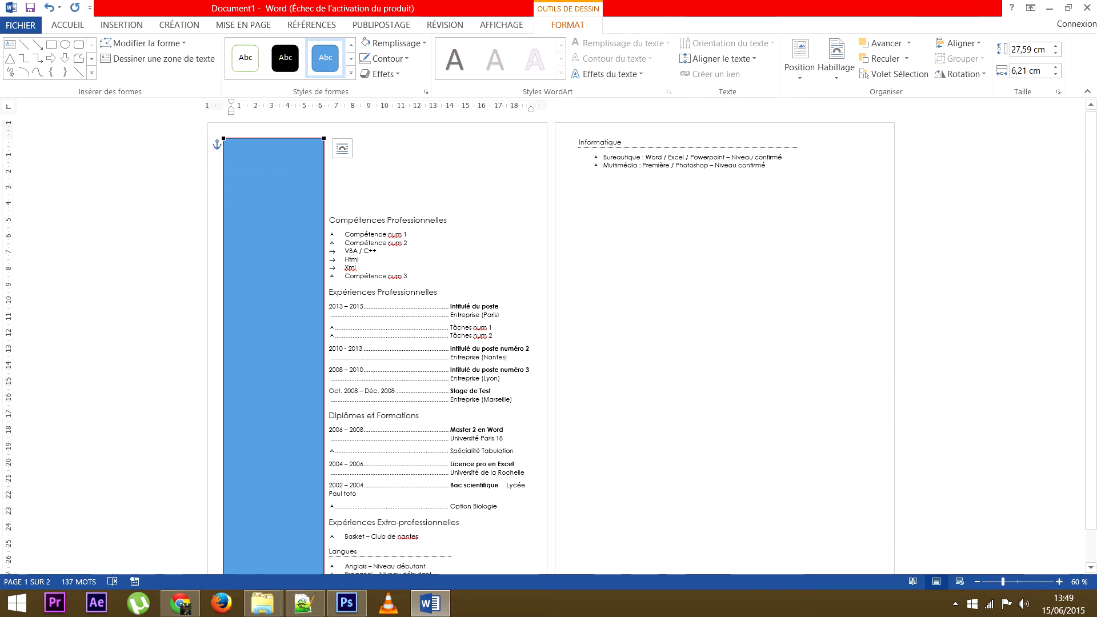
pyautogui.scroll(-1, 549, 343)
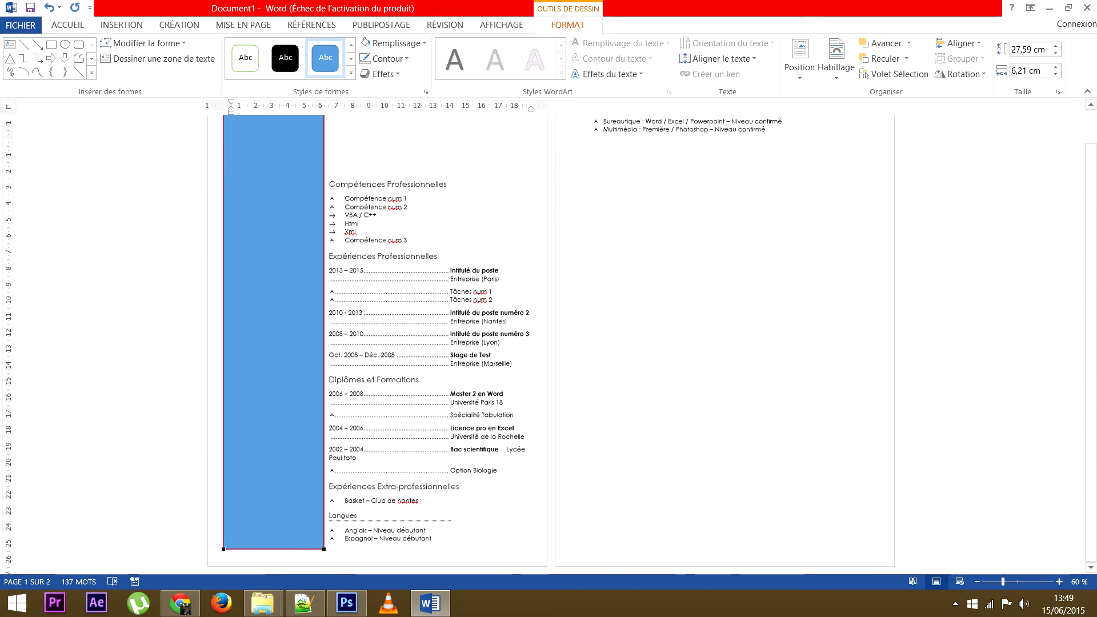
pyautogui.scroll(1, 548, 343)
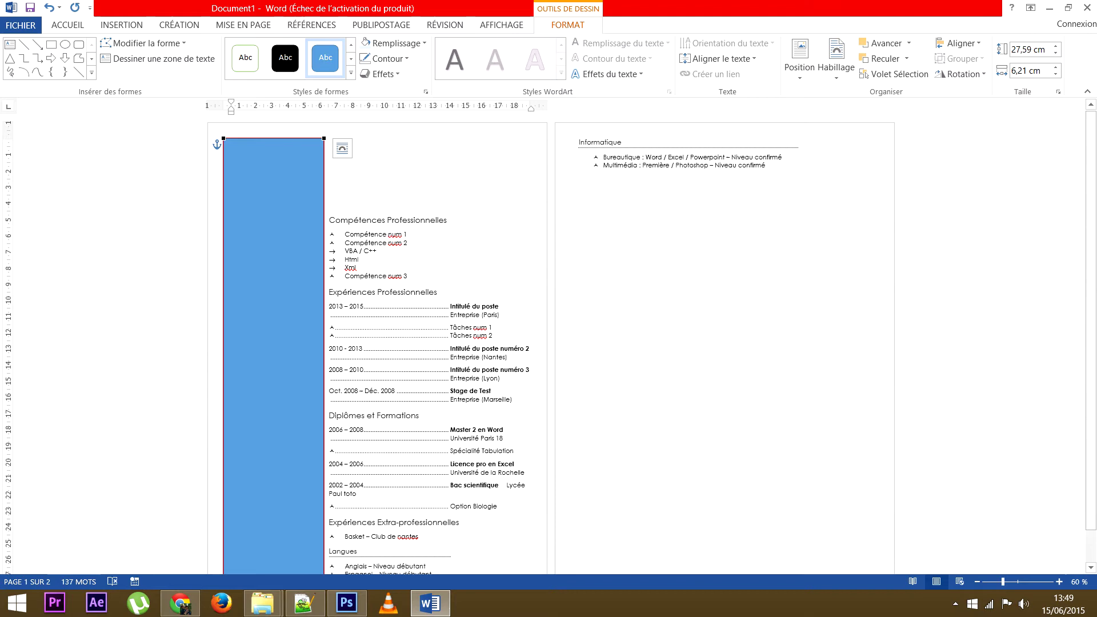
pyautogui.moveTo(324, 138); pyautogui.dragTo(384, 139)
pyautogui.scroll(-3, 377, 344)
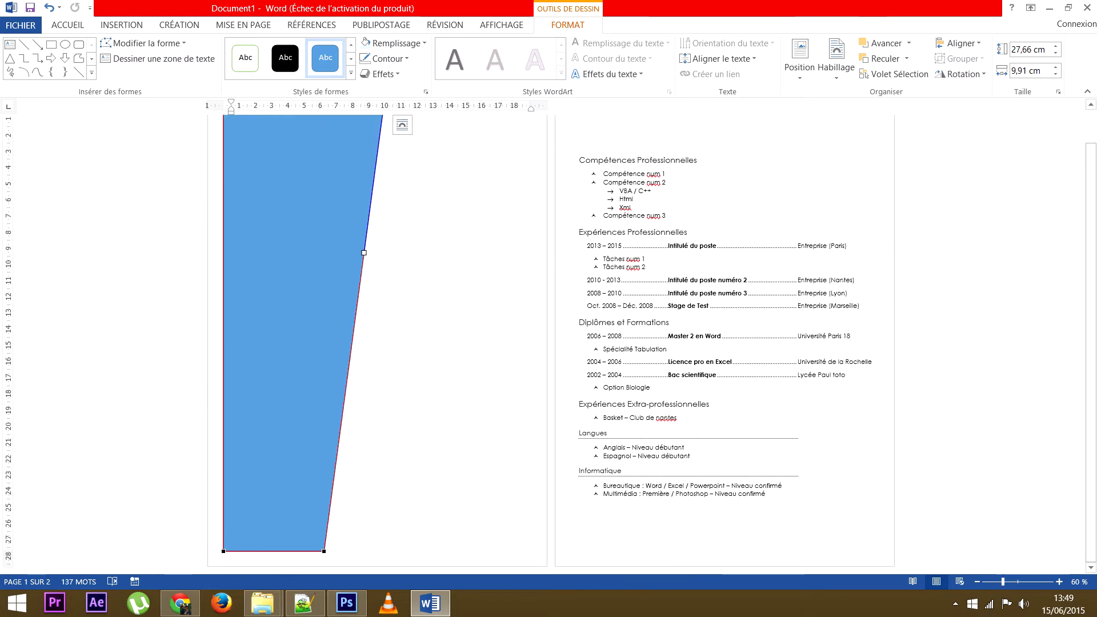
# - Move the shape's lower-right point inward and nudge its upper-right point, to about 27.62 cm high and 9.88 cm wide
pyautogui.moveTo(324, 551); pyautogui.dragTo(307, 550)
pyautogui.scroll(1, 377, 343)
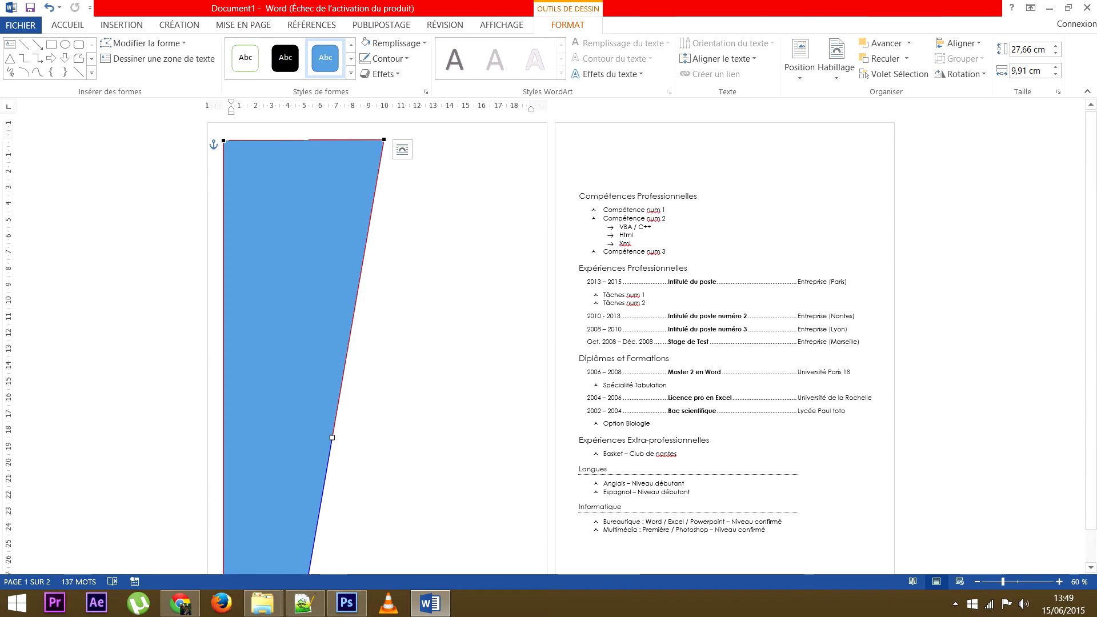
pyautogui.moveTo(384, 140); pyautogui.dragTo(383, 139)
pyautogui.scroll(-1, 377, 343)
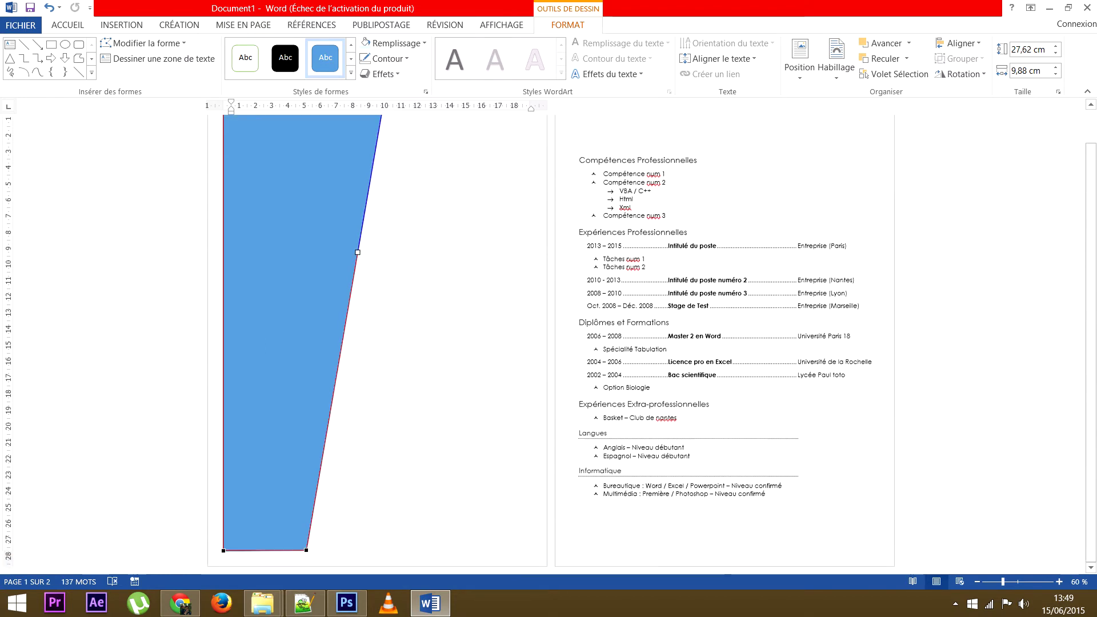
pyautogui.scroll(1, 377, 343)
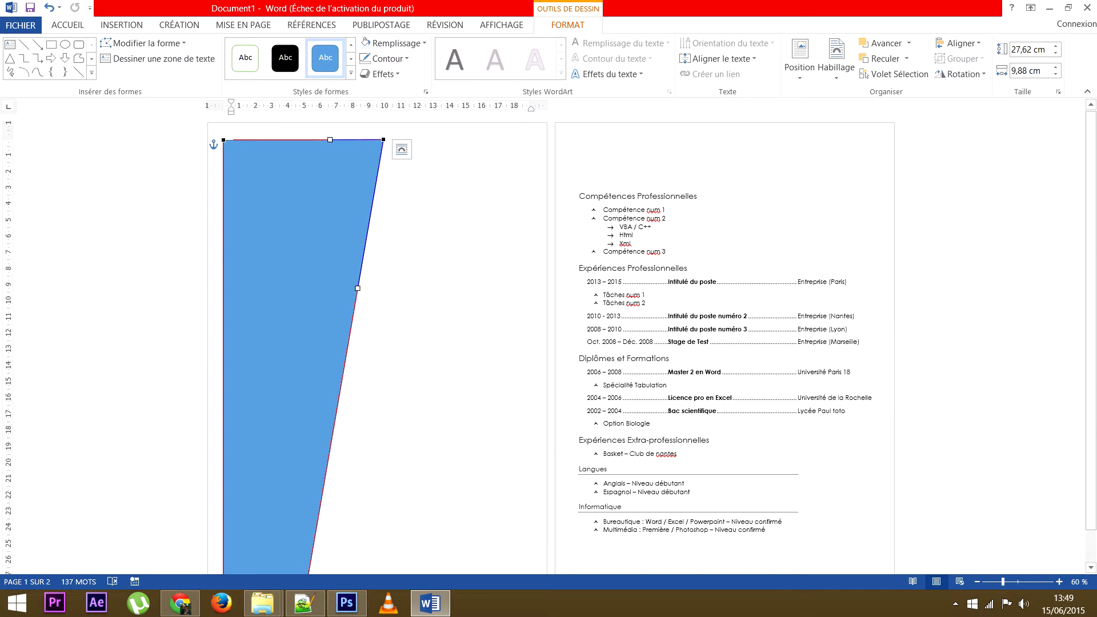
# - Bend the shape's slanted right edge inward by adjusting the curve handles of its upper and lower points
pyautogui.moveTo(358, 288); pyautogui.dragTo(285, 307)
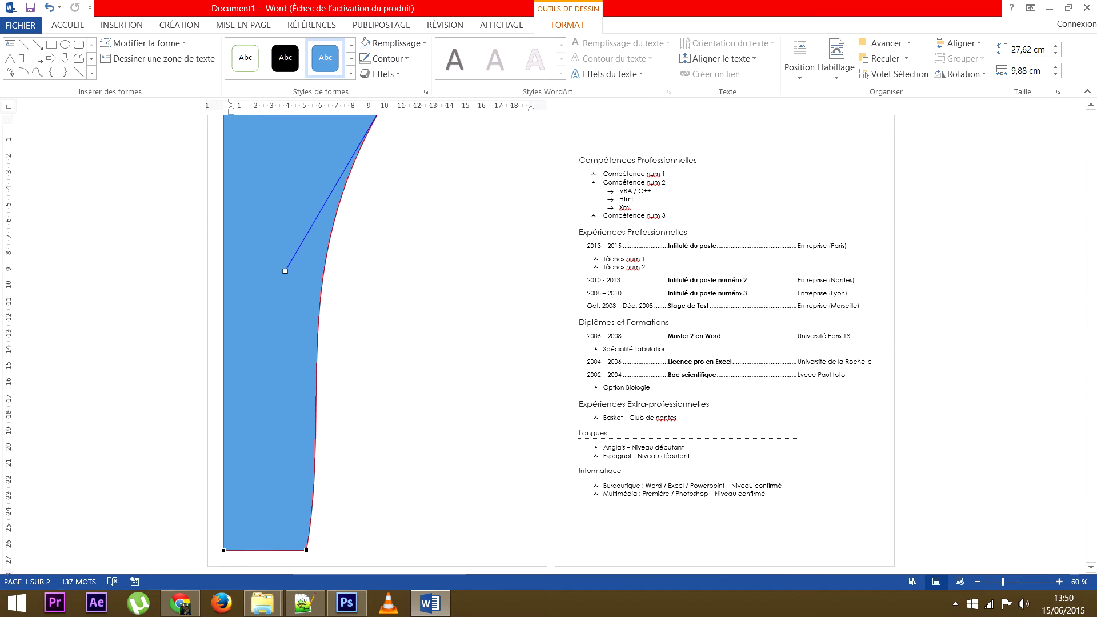
pyautogui.scroll(-1, 548, 343)
pyautogui.scroll(-1, 549, 342)
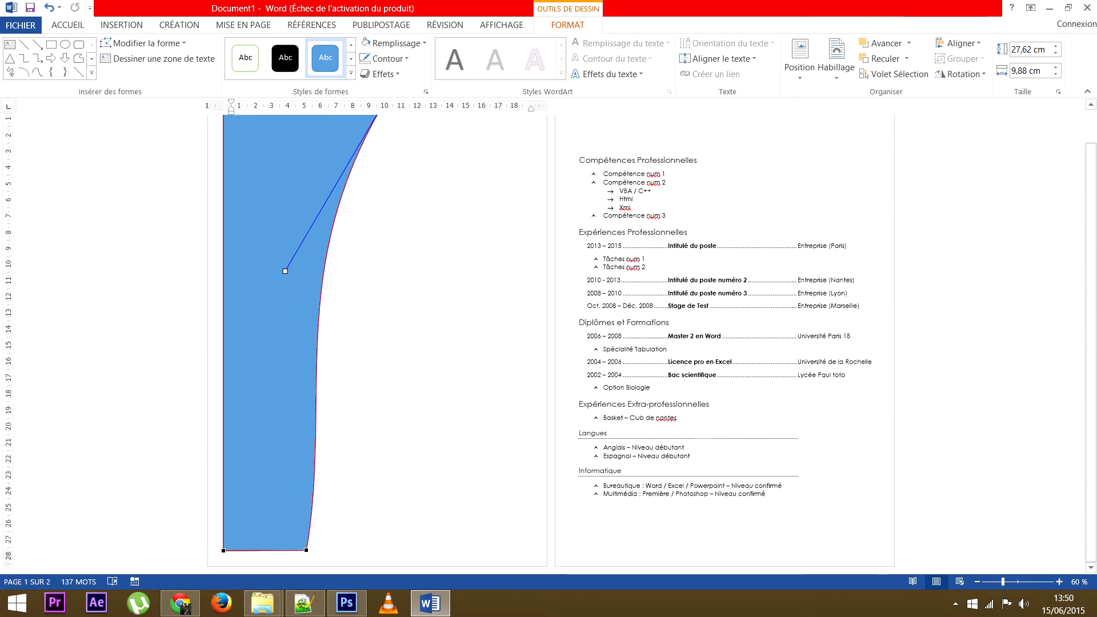
pyautogui.click(307, 550)
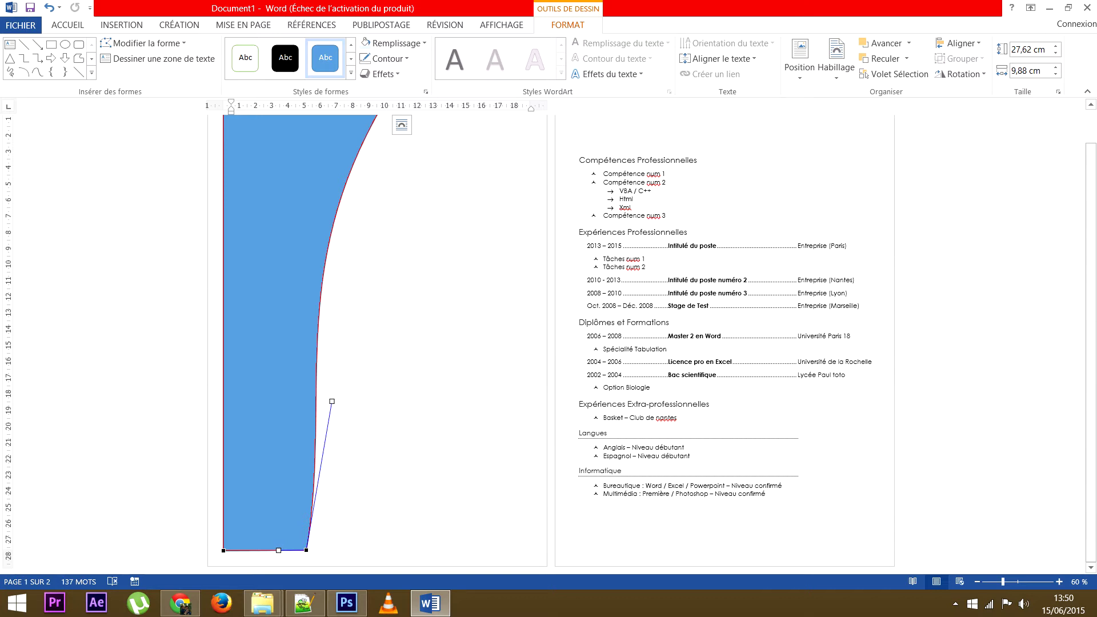
pyautogui.moveTo(306, 550); pyautogui.dragTo(298, 374)
pyautogui.scroll(1, 298, 374)
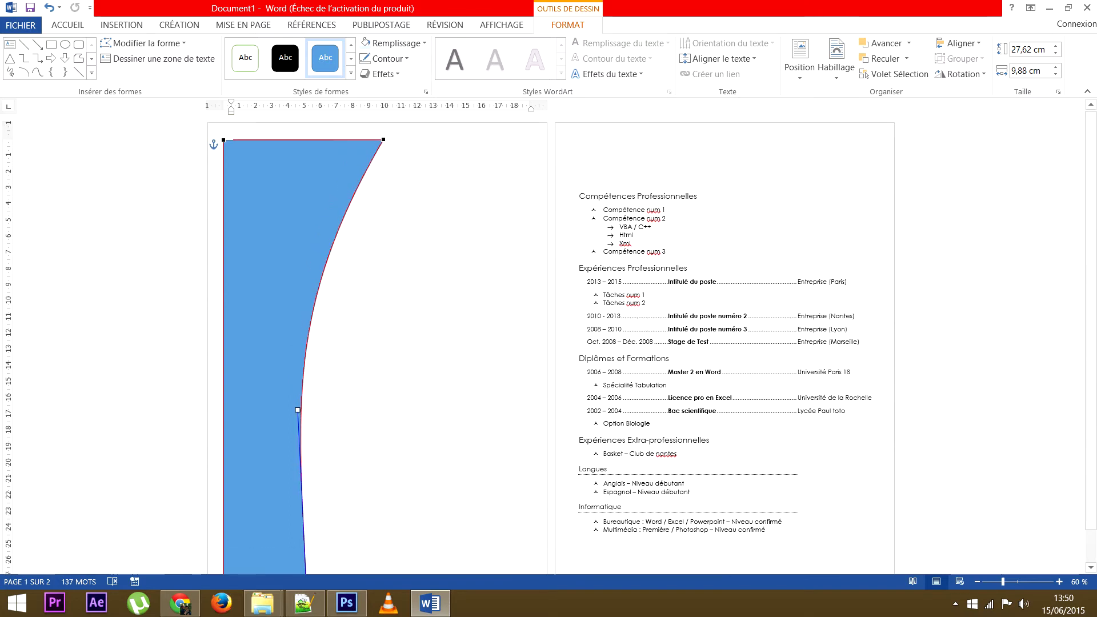
# - Refine the curve by raising the upper-right point's handle, and finish editing the points
pyautogui.click(383, 139)
pyautogui.moveTo(285, 306); pyautogui.dragTo(293, 271)
pyautogui.scroll(-1, 292, 271)
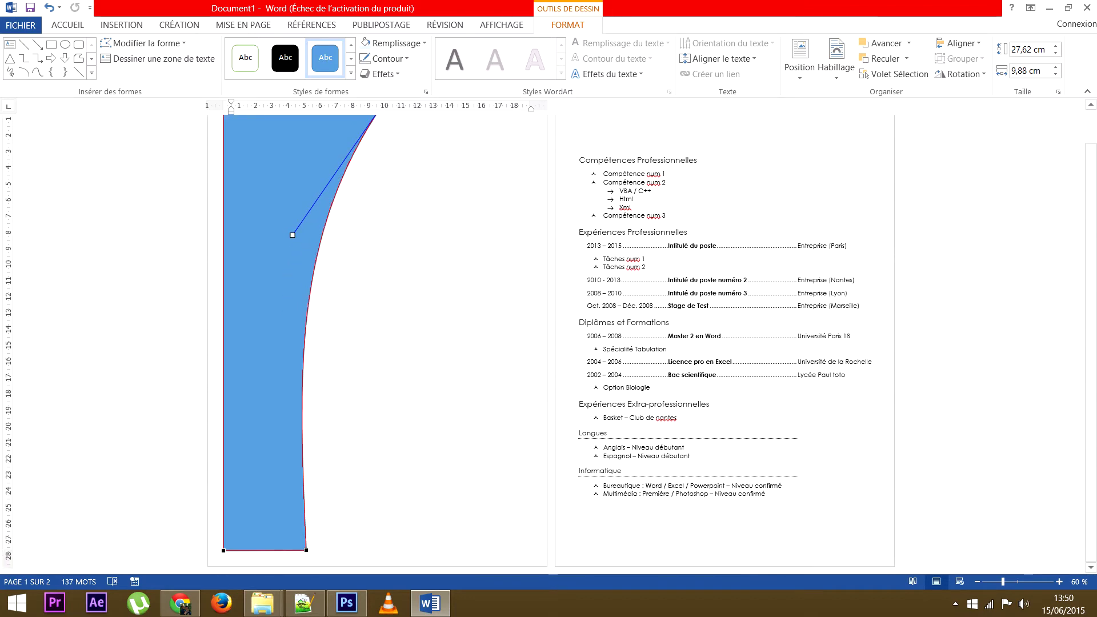
pyautogui.press('Escape')
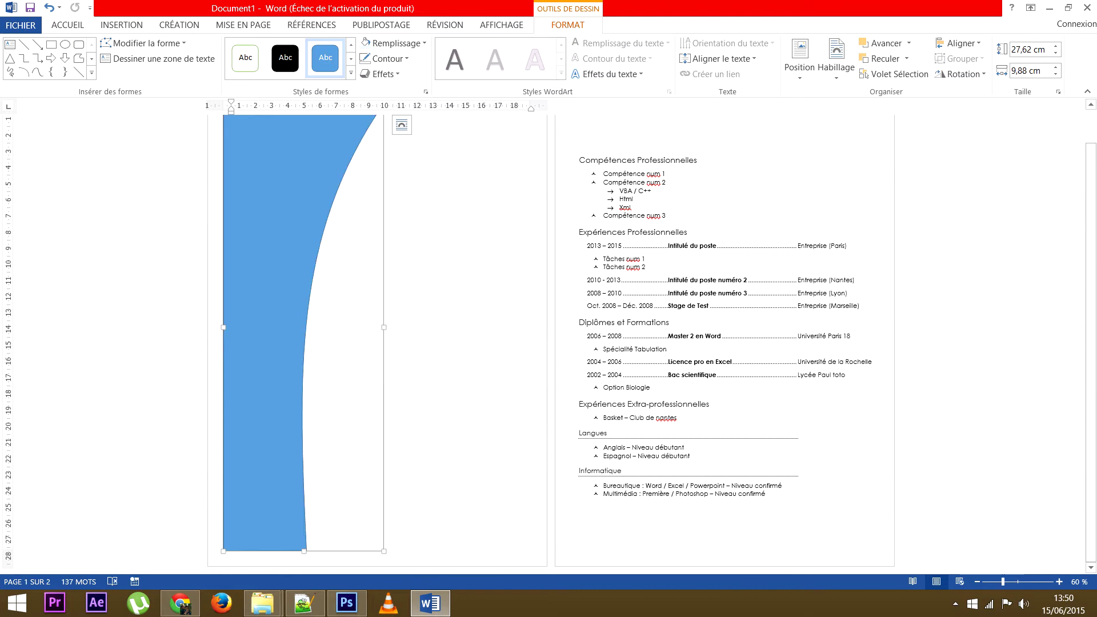
# - Fill the curved side band with standard red and remove its outline
pyautogui.scroll(1, 549, 343)
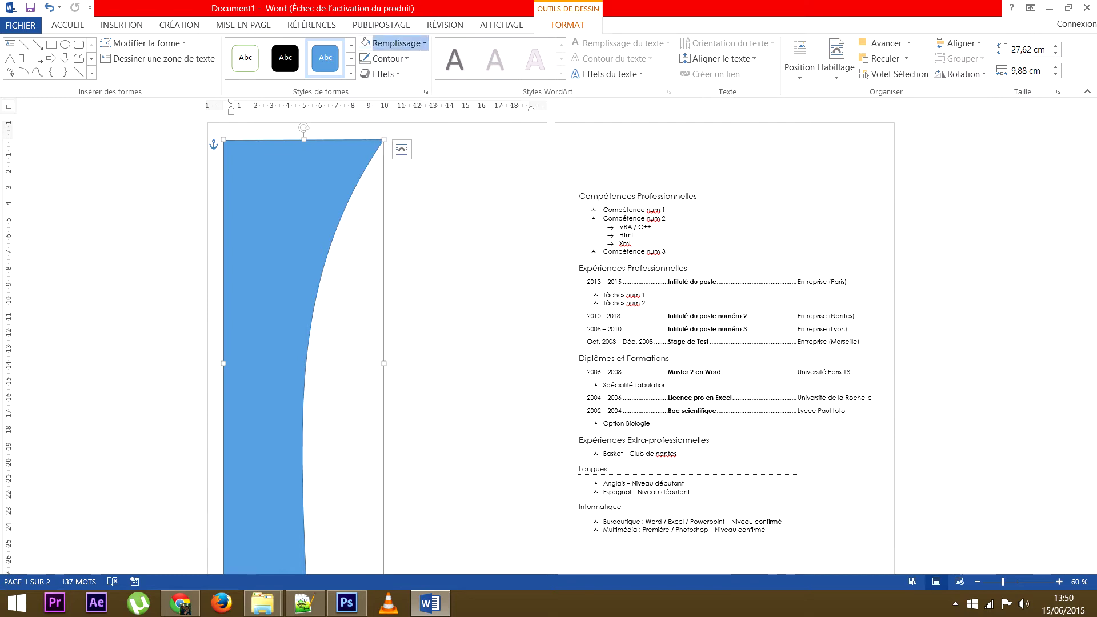
pyautogui.click(400, 44)
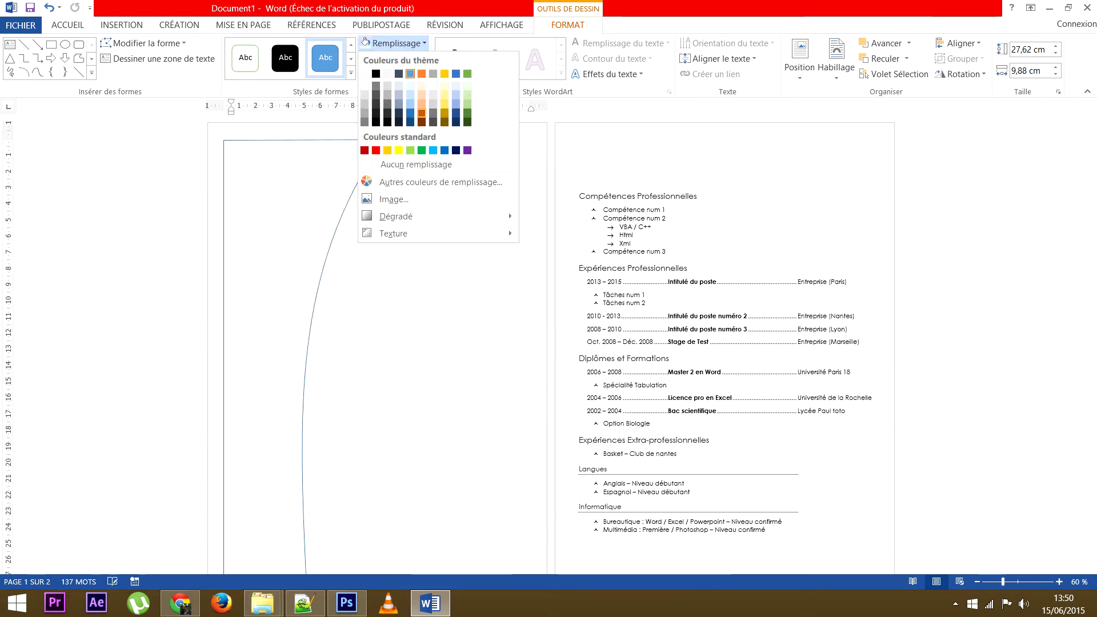
pyautogui.click(376, 151)
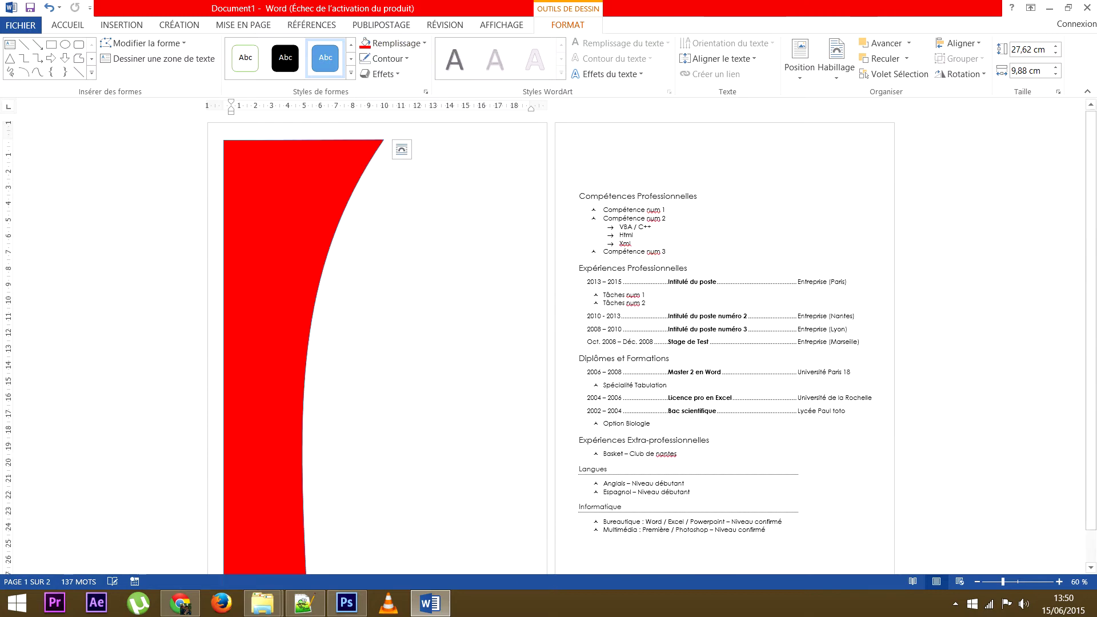
pyautogui.click(384, 58)
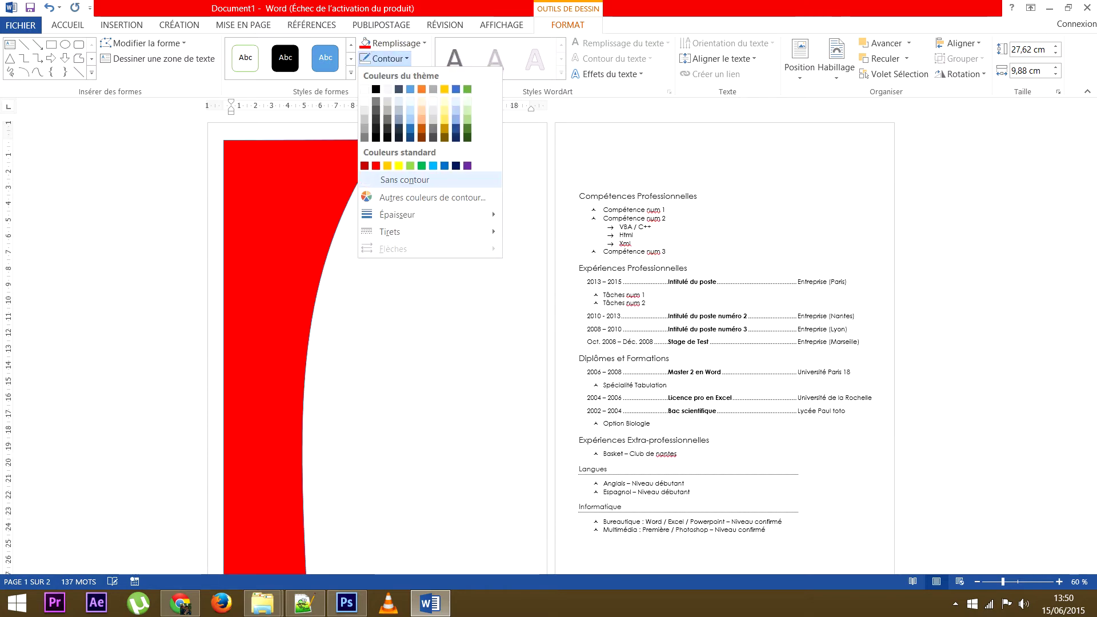
pyautogui.click(404, 179)
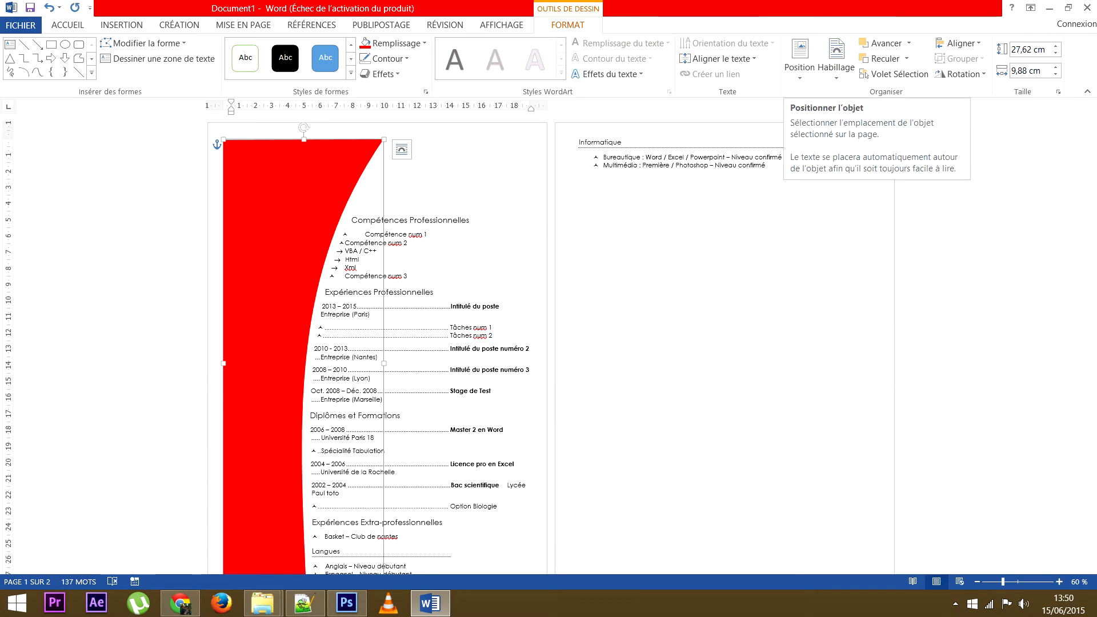
# - Fix the red band's position on the page instead of letting it move with the text
pyautogui.click(837, 63)
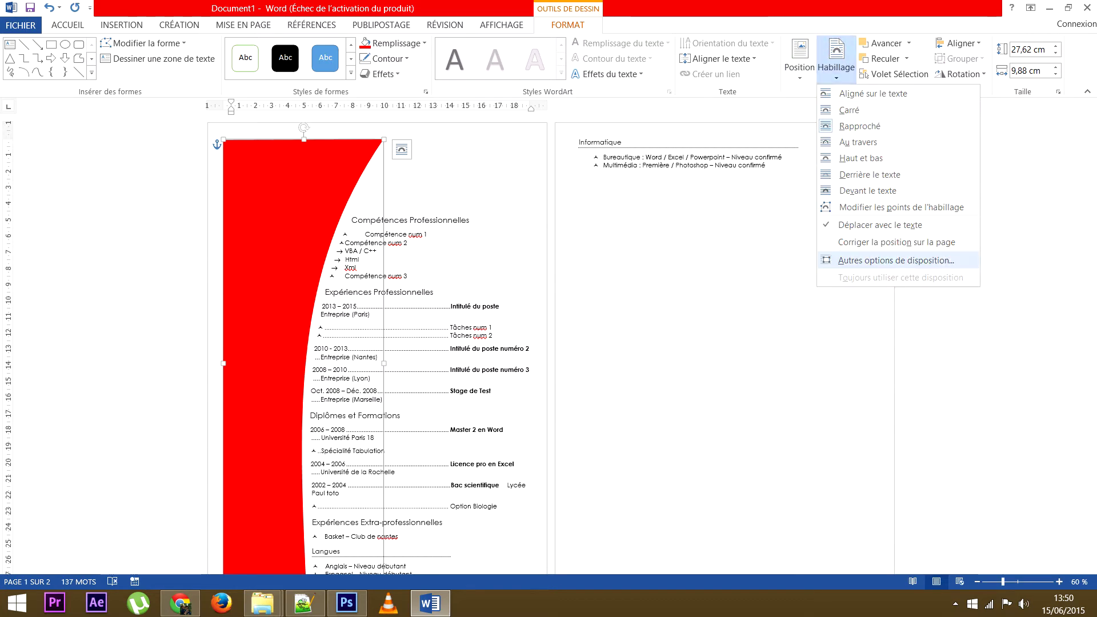
pyautogui.click(897, 242)
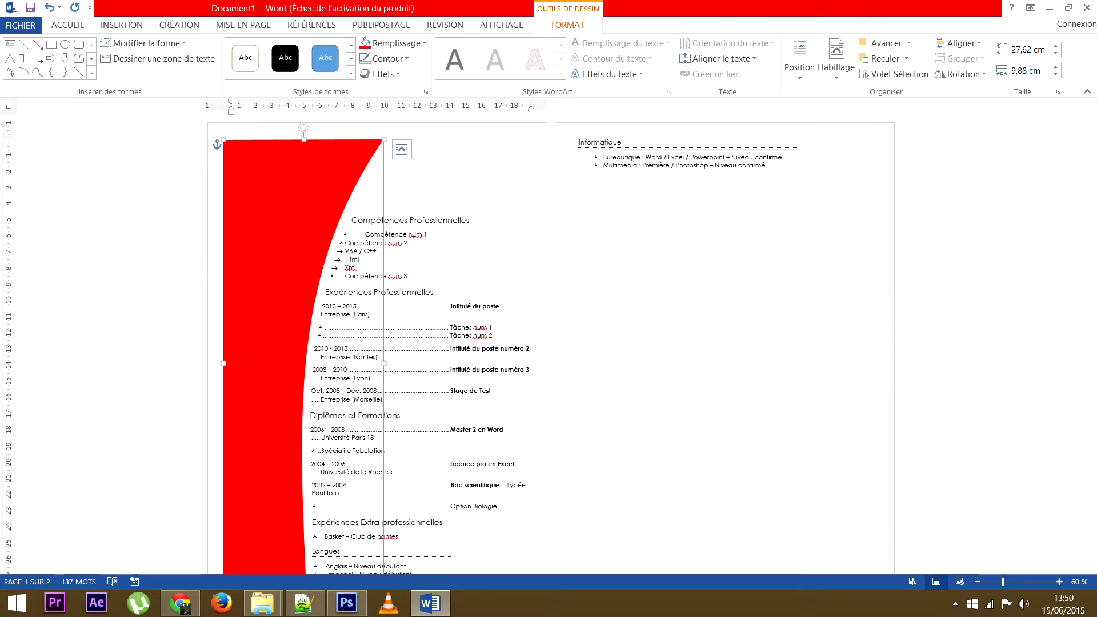
pyautogui.click(836, 63)
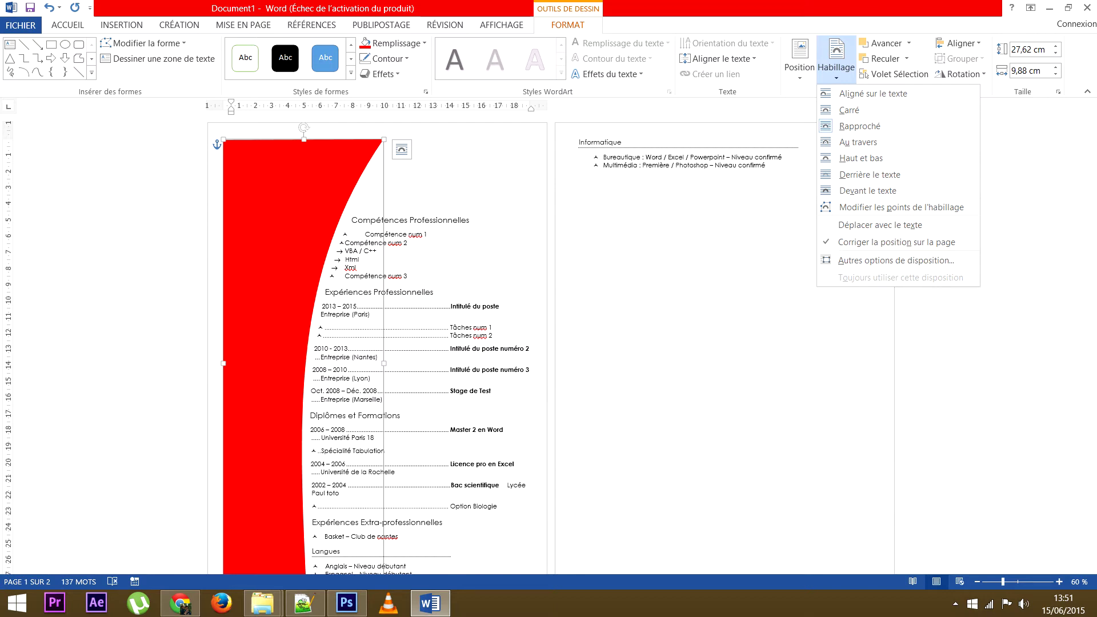
pyautogui.press('Escape')
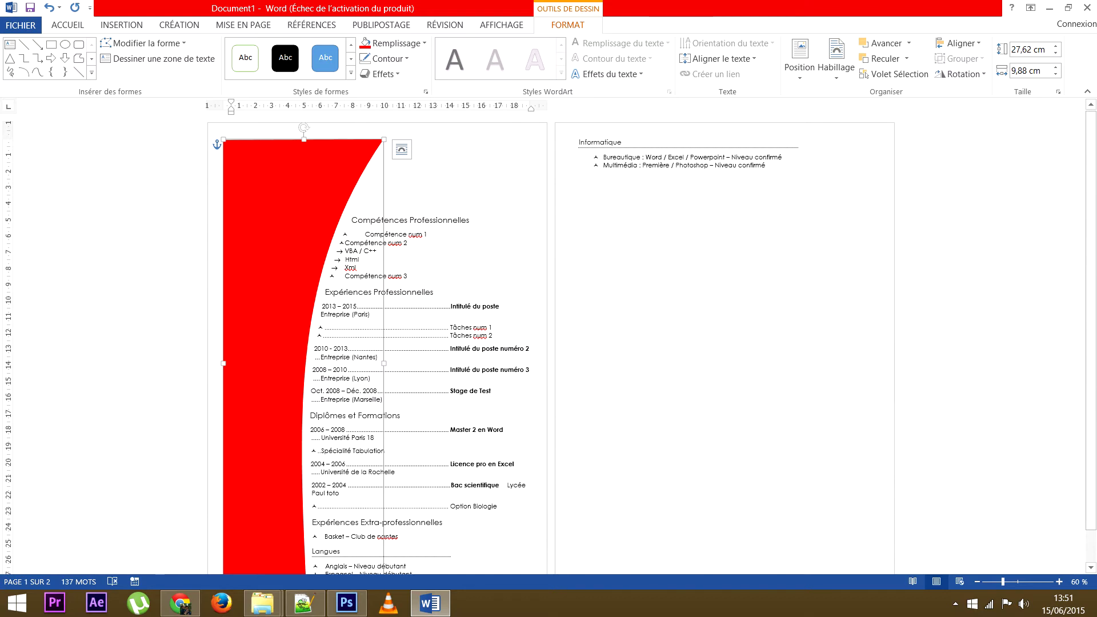
# - Deselect the red band and examine how the CV text wraps along its curved edge
pyautogui.scroll(-1, 549, 343)
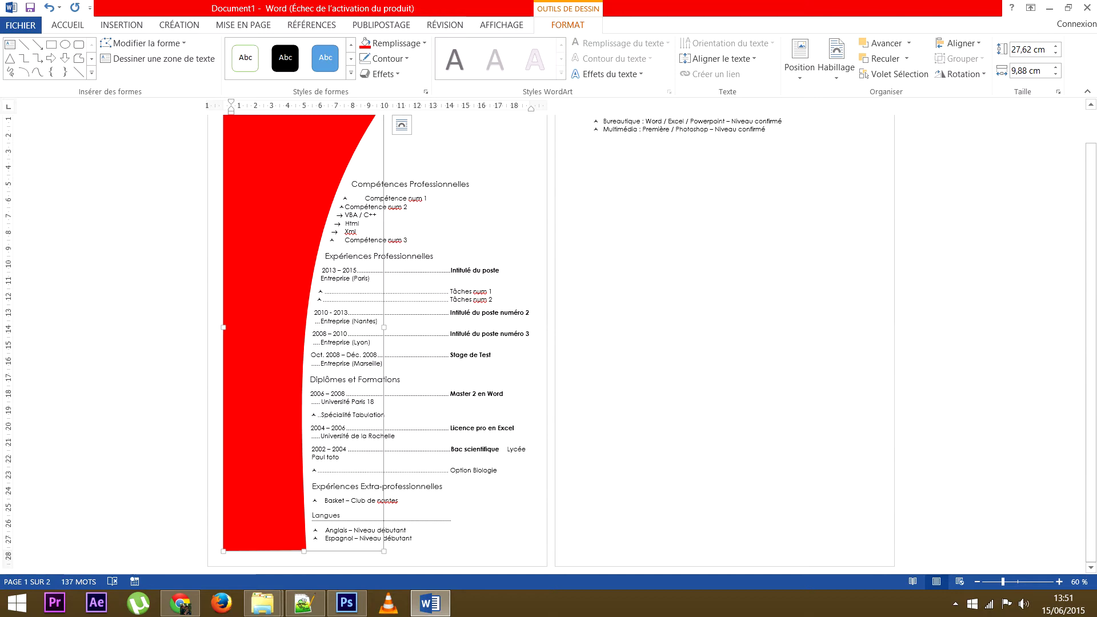
pyautogui.scroll(2, 379, 343)
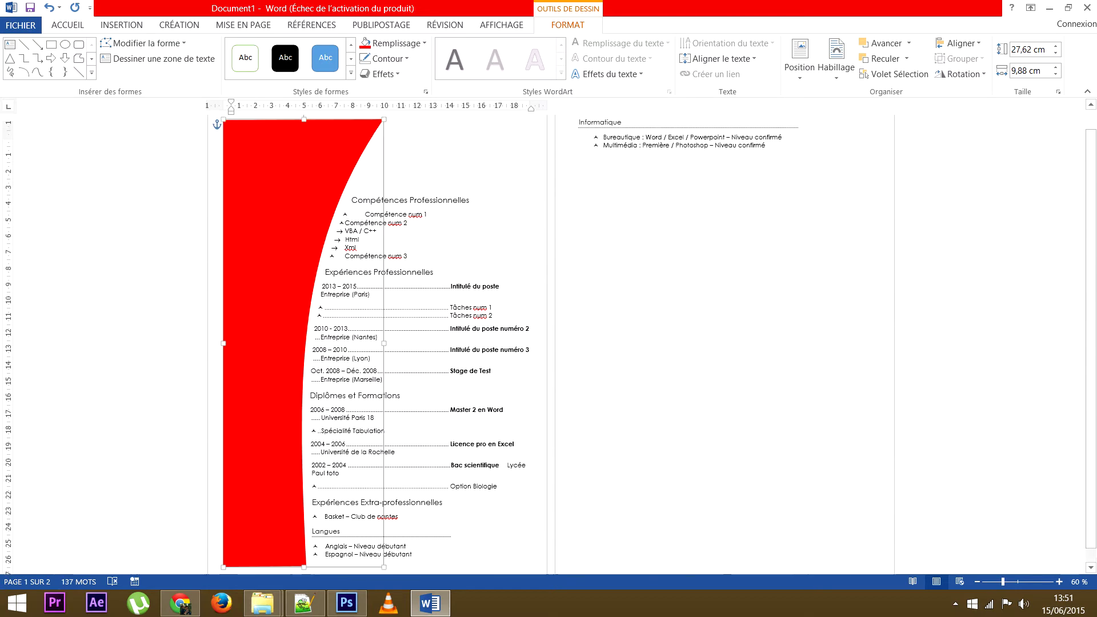
pyautogui.click(380, 168)
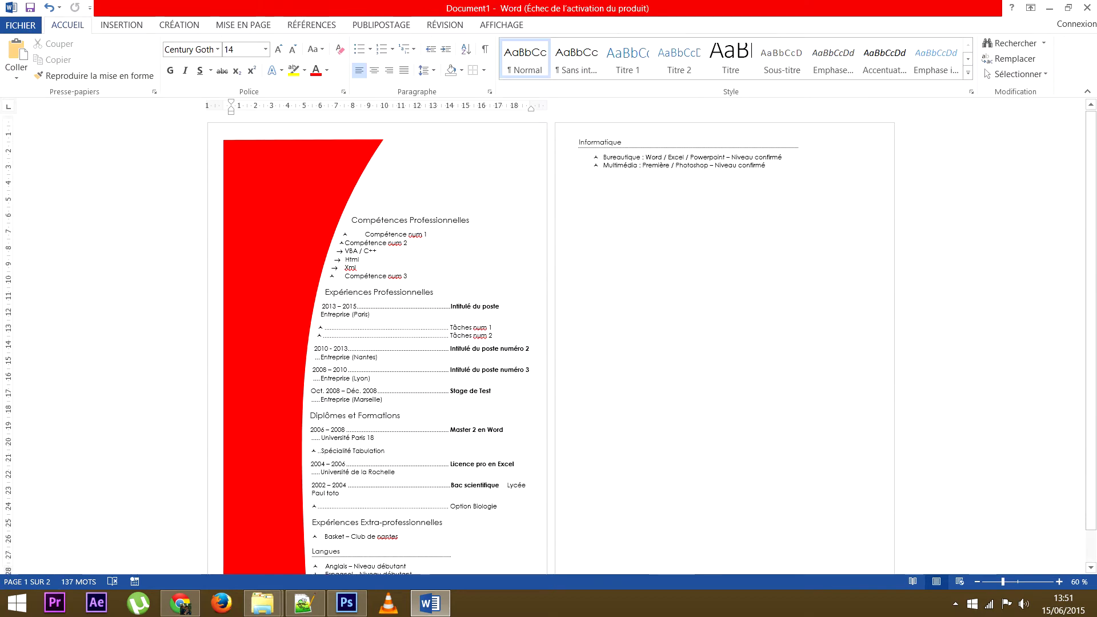
pyautogui.scroll(-2, 379, 343)
pyautogui.scroll(1, 380, 342)
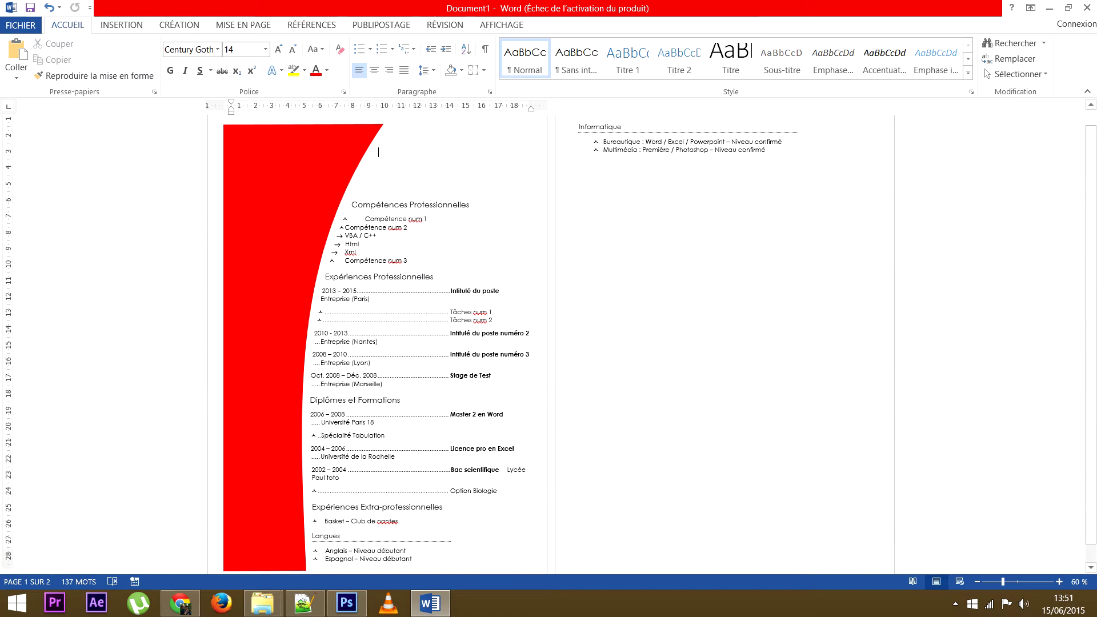
pyautogui.scroll(-1, 378, 152)
pyautogui.scroll(2, 378, 286)
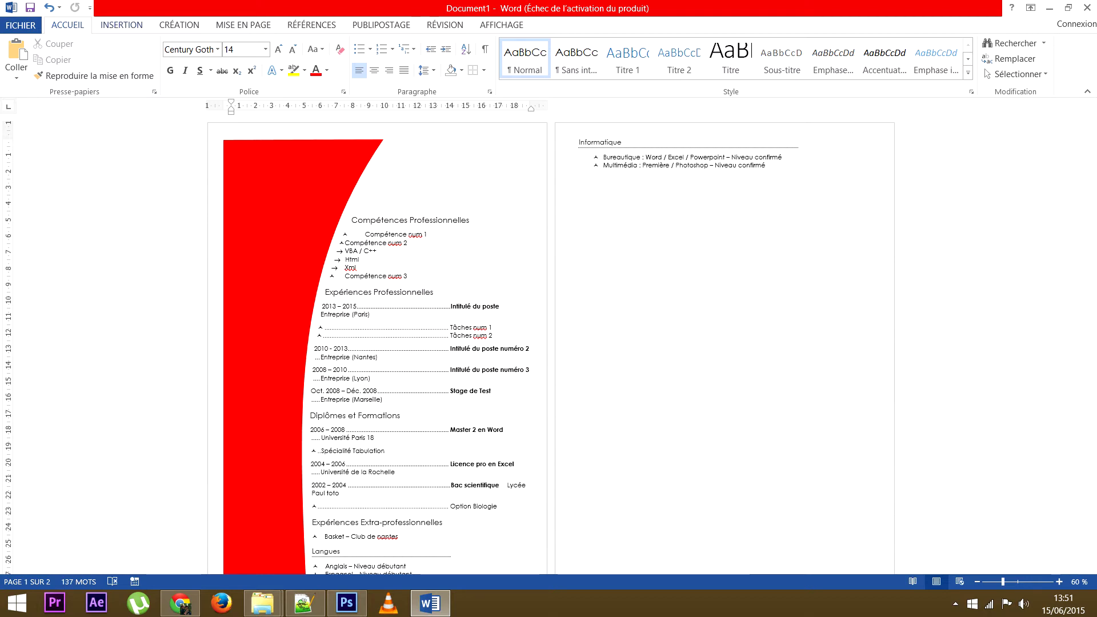
# - Draw a second rectangle from the first page's upper-left corner over the red band, about 29.53 cm high and 11.32 cm wide
pyautogui.click(122, 25)
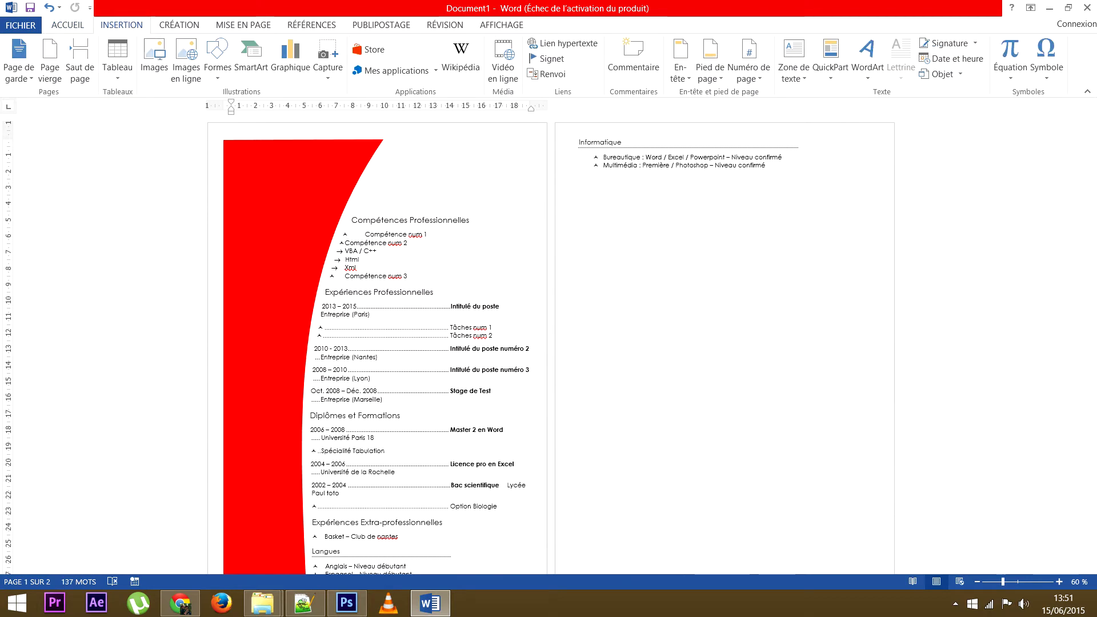
pyautogui.click(217, 56)
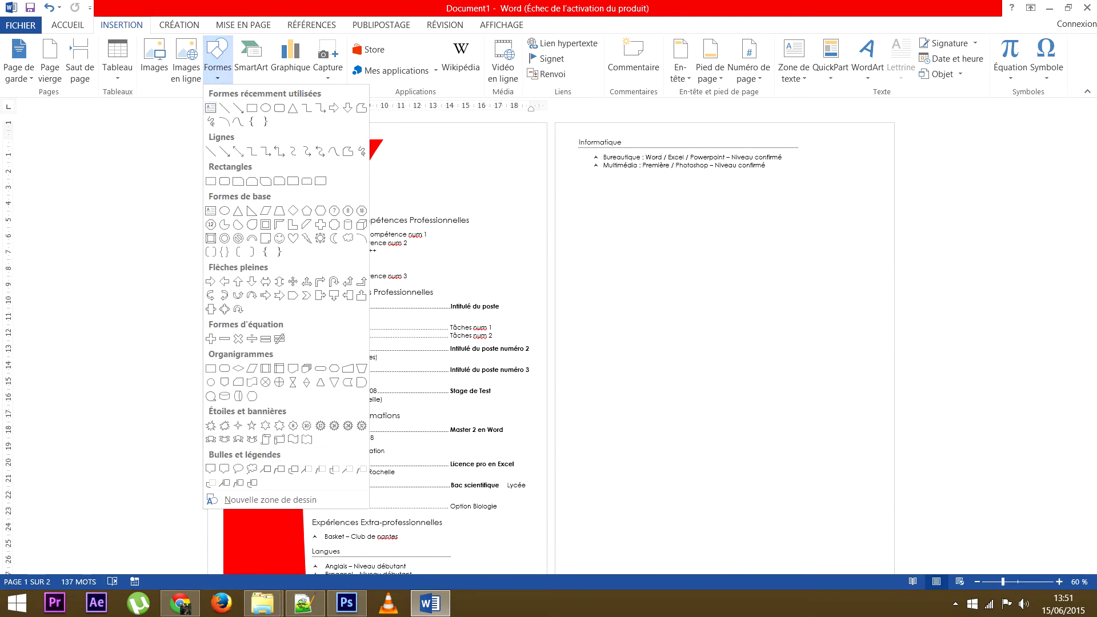
pyautogui.click(252, 108)
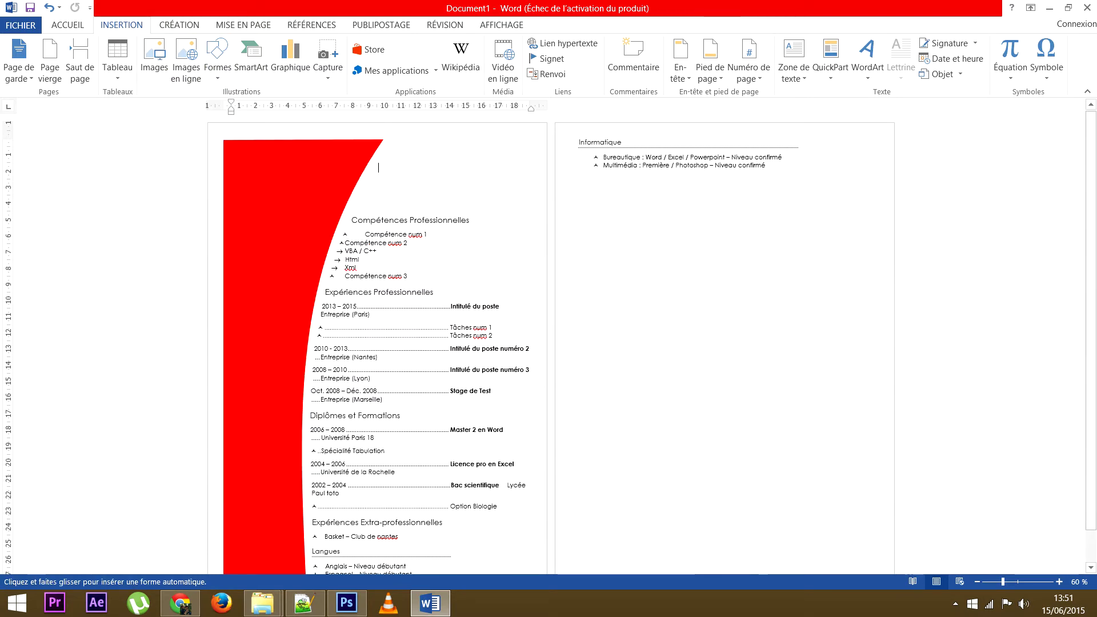
pyautogui.moveTo(209, 123)
pyautogui.mouseDown()
pyautogui.moveTo(299, 224)
pyautogui.moveTo(343, 568)
pyautogui.moveTo(349, 553)
pyautogui.moveTo(352, 569)
pyautogui.moveTo(393, 567)
pyautogui.mouseUp()
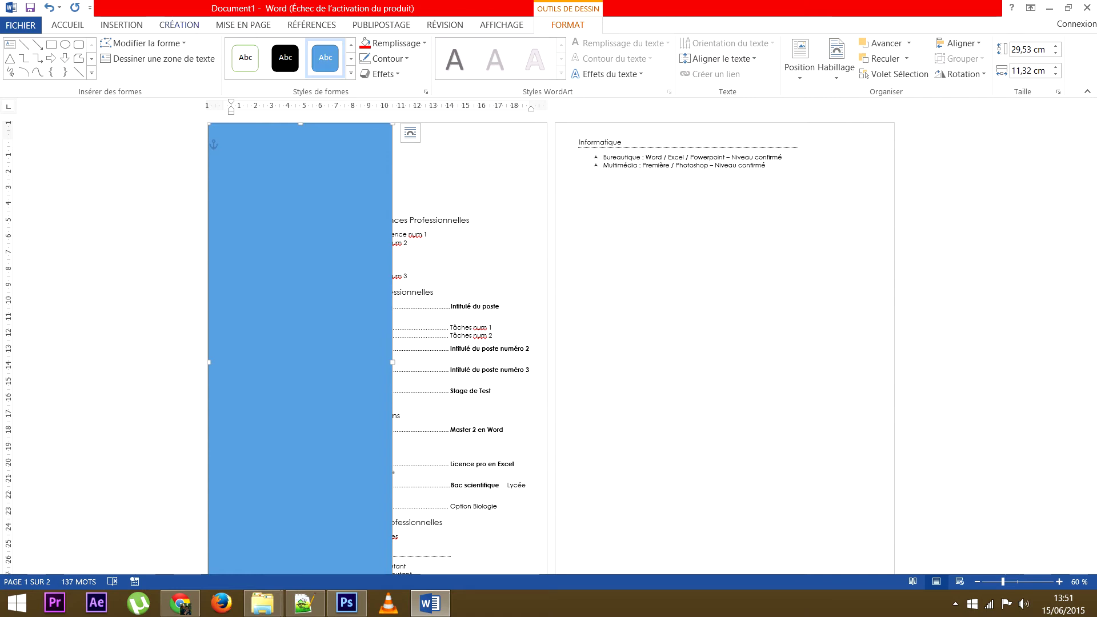
# - Edit the blue rectangle's points: move its lower-right corner inward to the red band's corner and bend the right edge inward
pyautogui.click(144, 43)
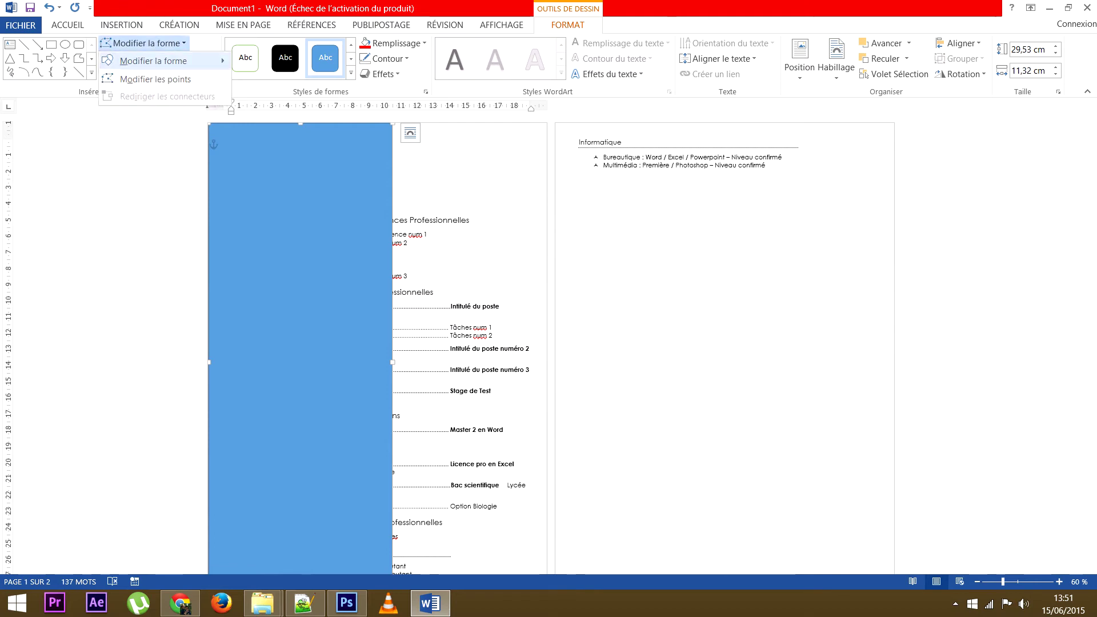
pyautogui.click(155, 78)
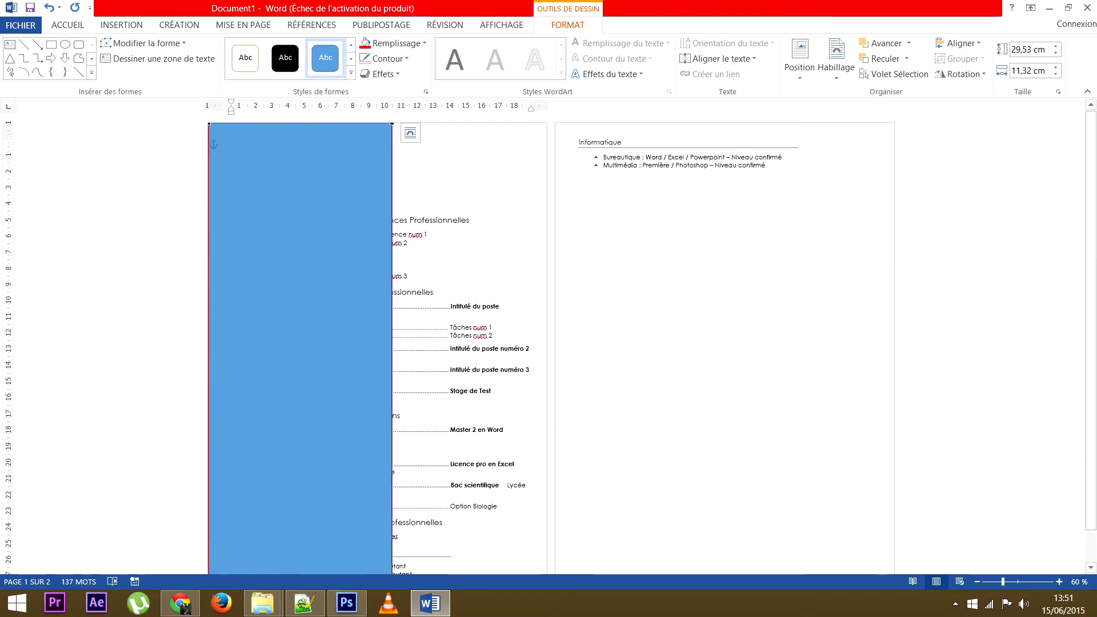
pyautogui.scroll(-1, 549, 342)
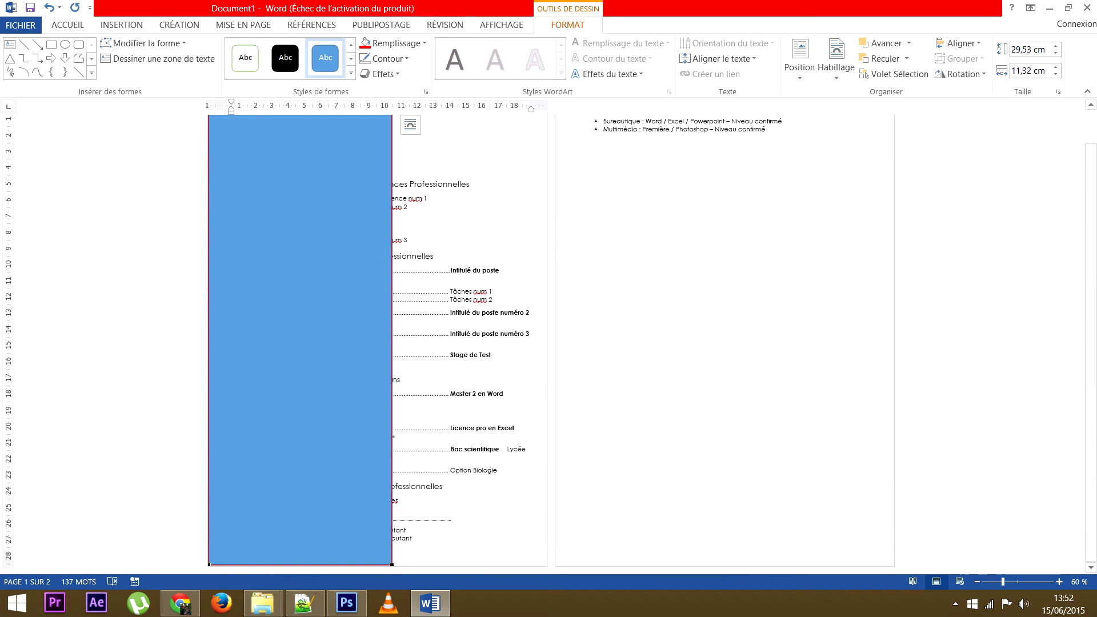
pyautogui.moveTo(392, 564); pyautogui.dragTo(310, 565)
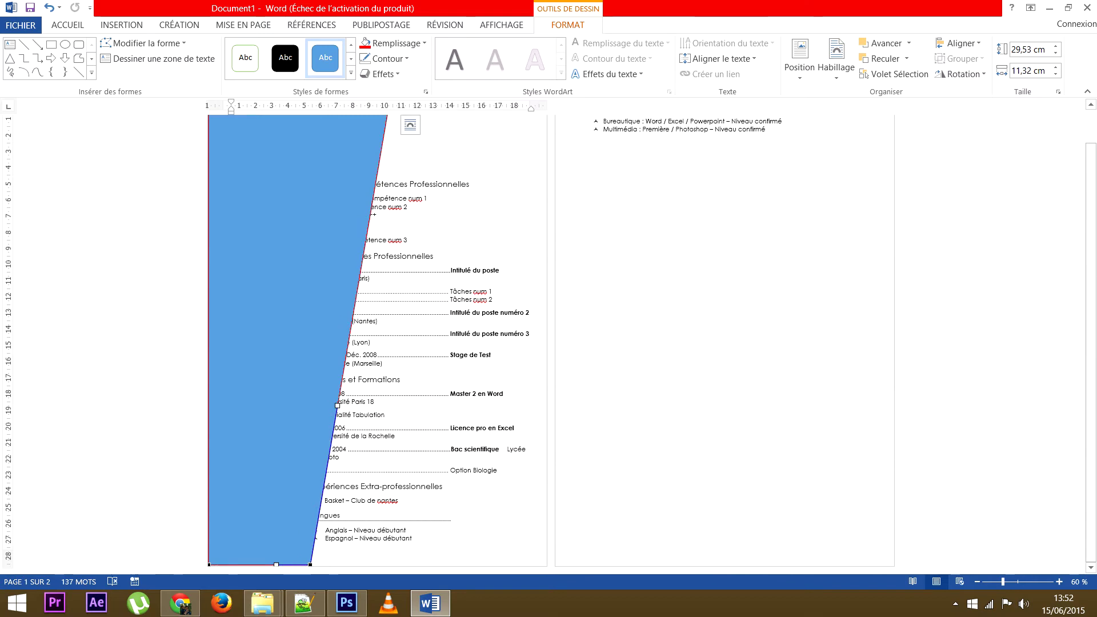
pyautogui.moveTo(337, 405); pyautogui.dragTo(275, 313)
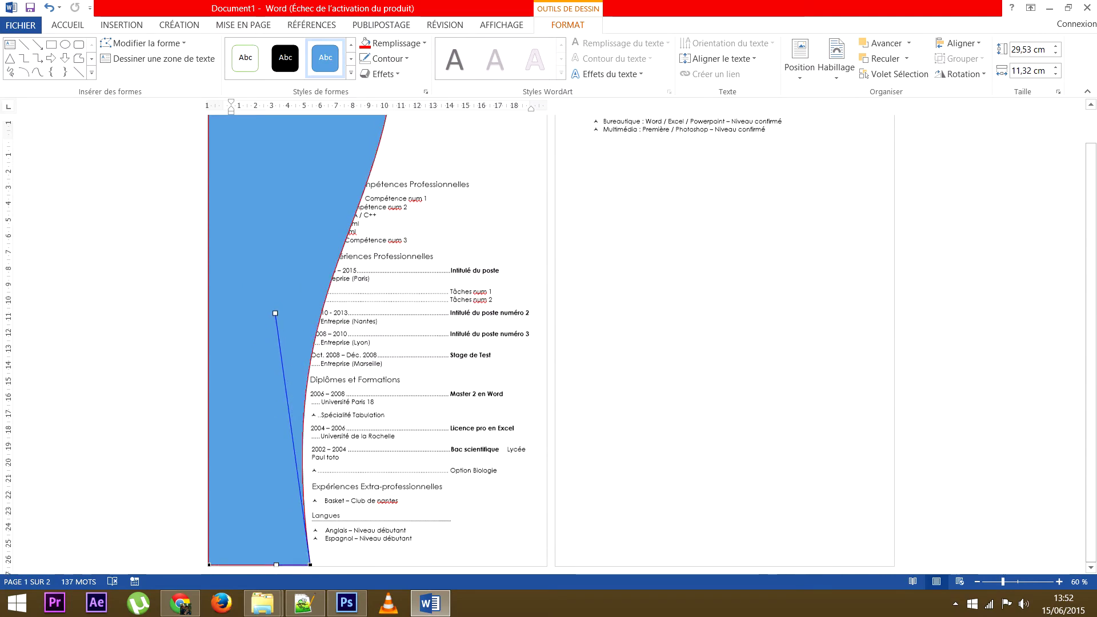
# - Adjust the upper and lower curve handles of the blue band's right edge so it closely follows the red band's curve
pyautogui.scroll(1, 275, 313)
pyautogui.click(392, 124)
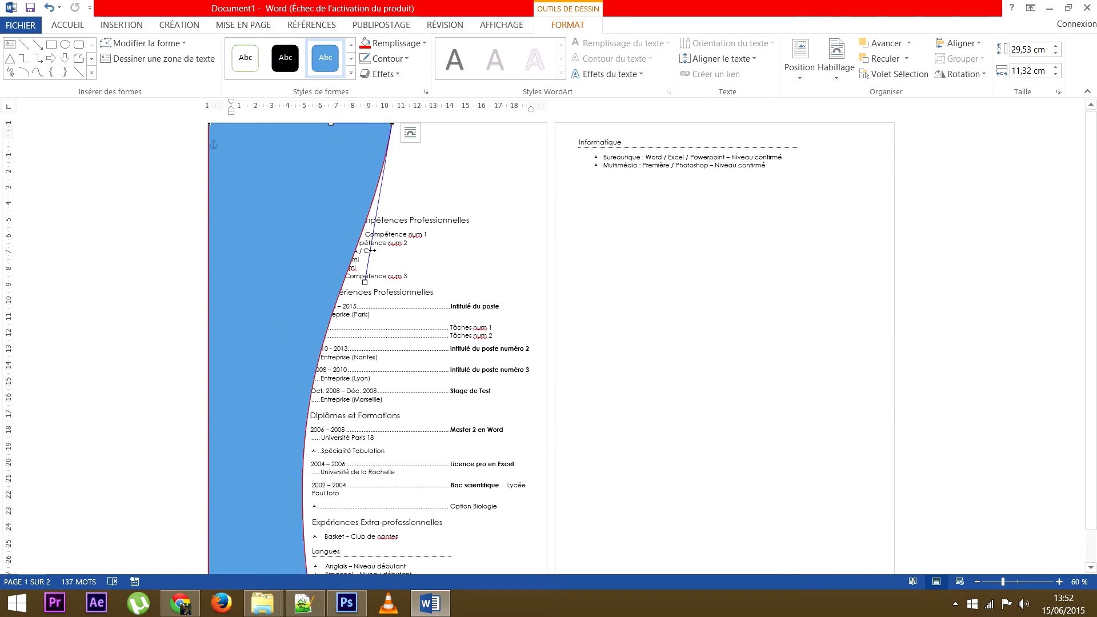
pyautogui.moveTo(331, 124); pyautogui.dragTo(325, 233)
pyautogui.scroll(-1, 326, 232)
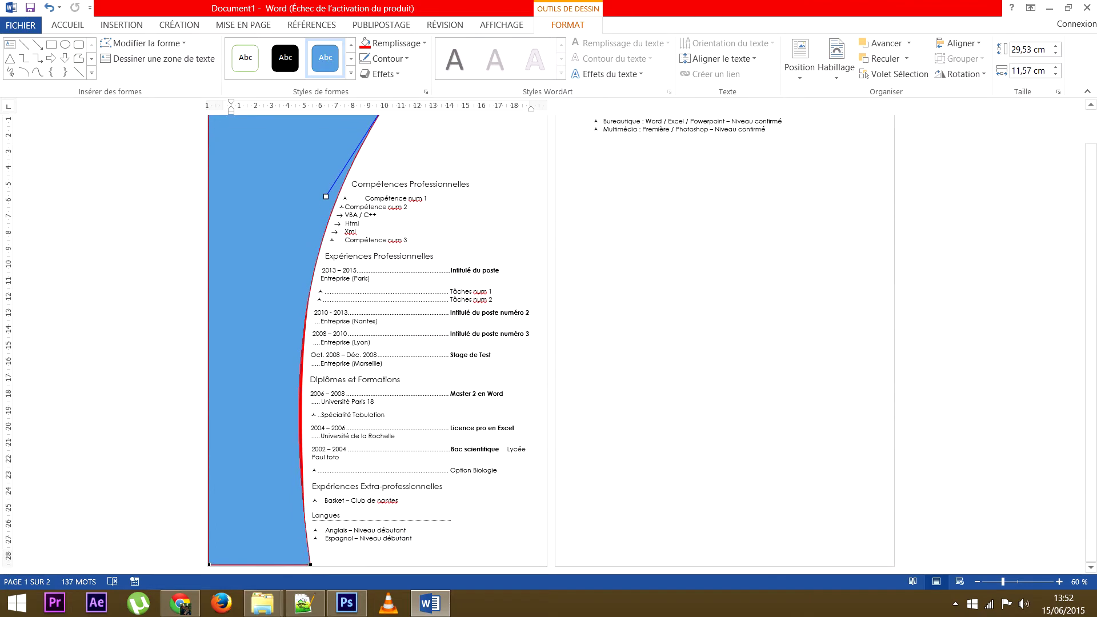
pyautogui.click(310, 565)
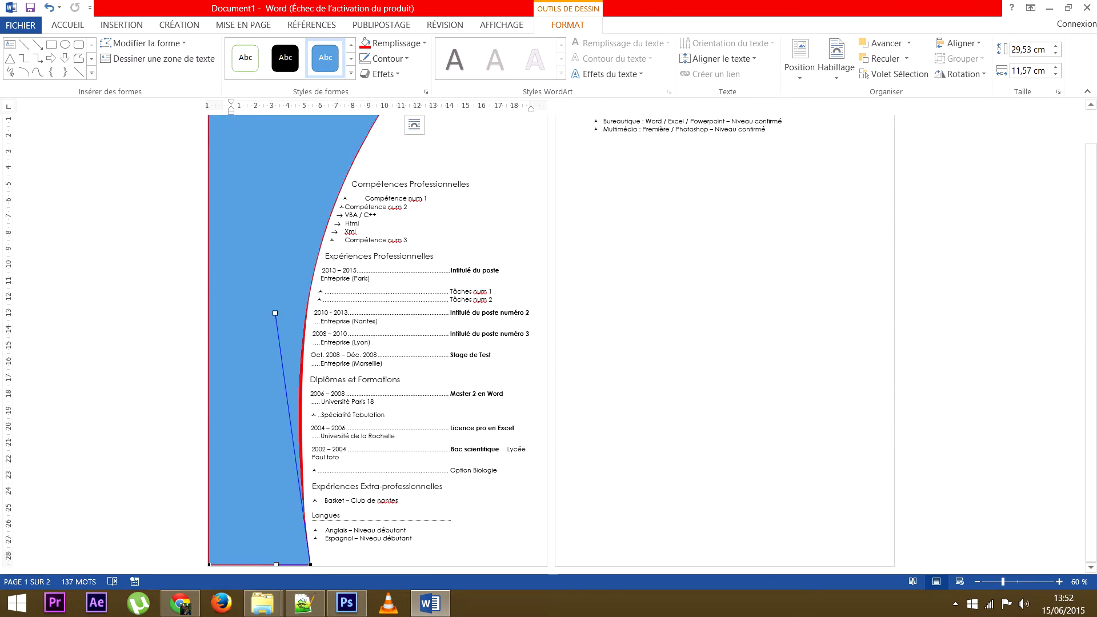
pyautogui.moveTo(275, 313); pyautogui.dragTo(283, 327)
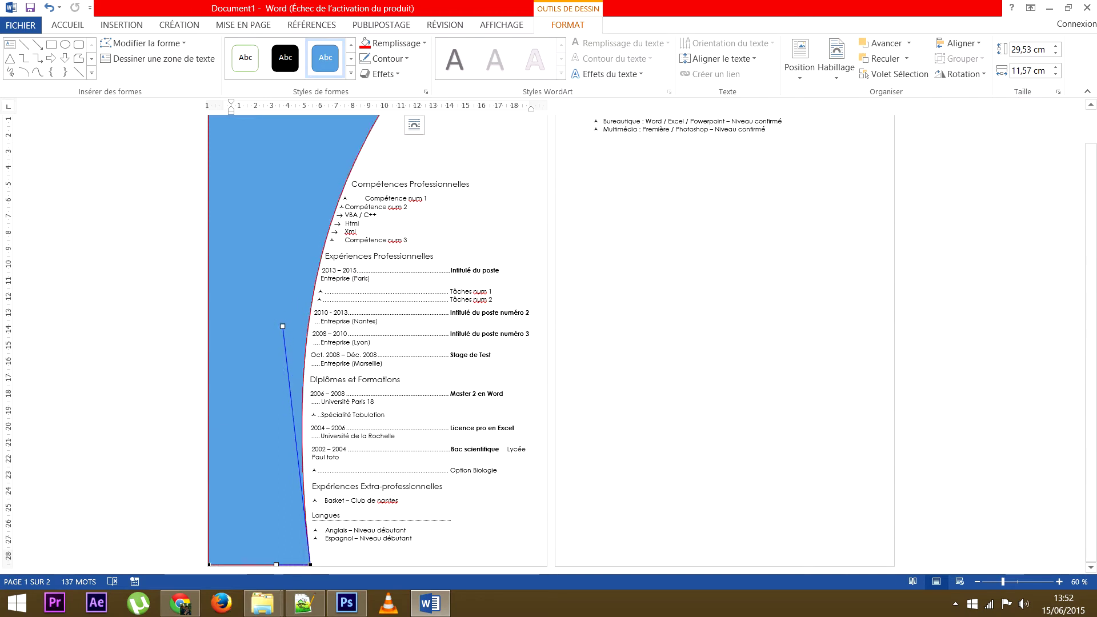
pyautogui.scroll(1, 377, 343)
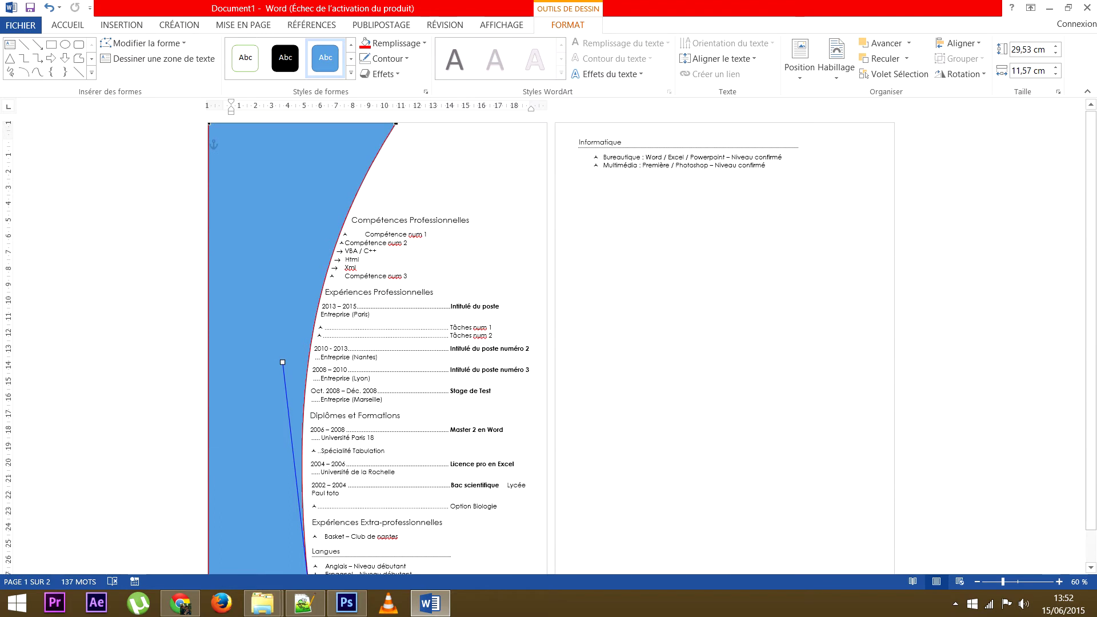
pyautogui.scroll(-1, 377, 343)
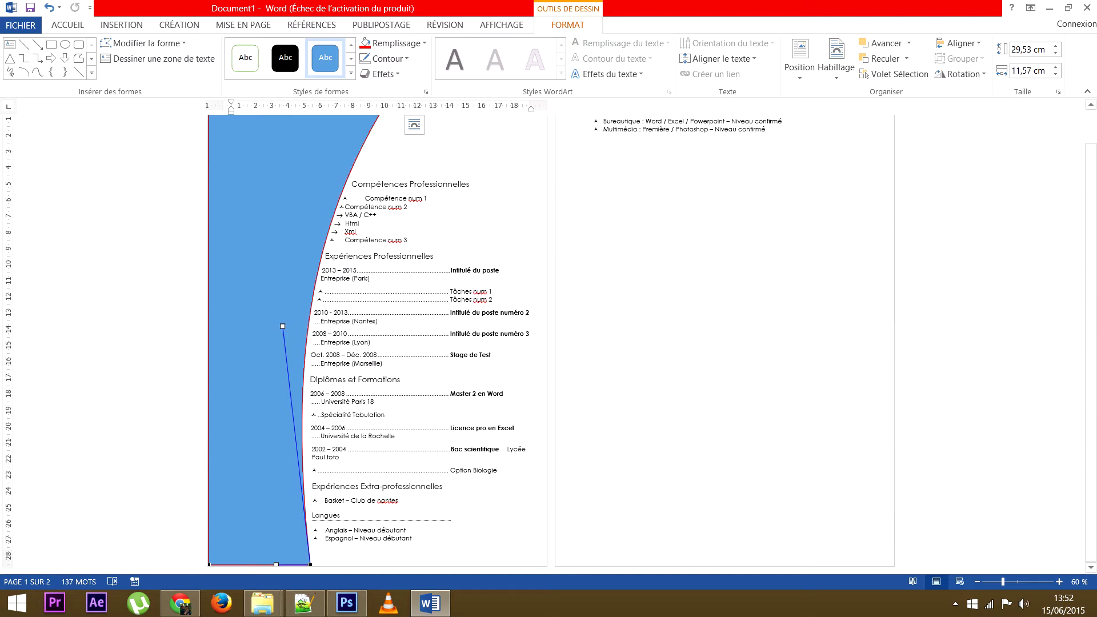
pyautogui.scroll(1, 377, 342)
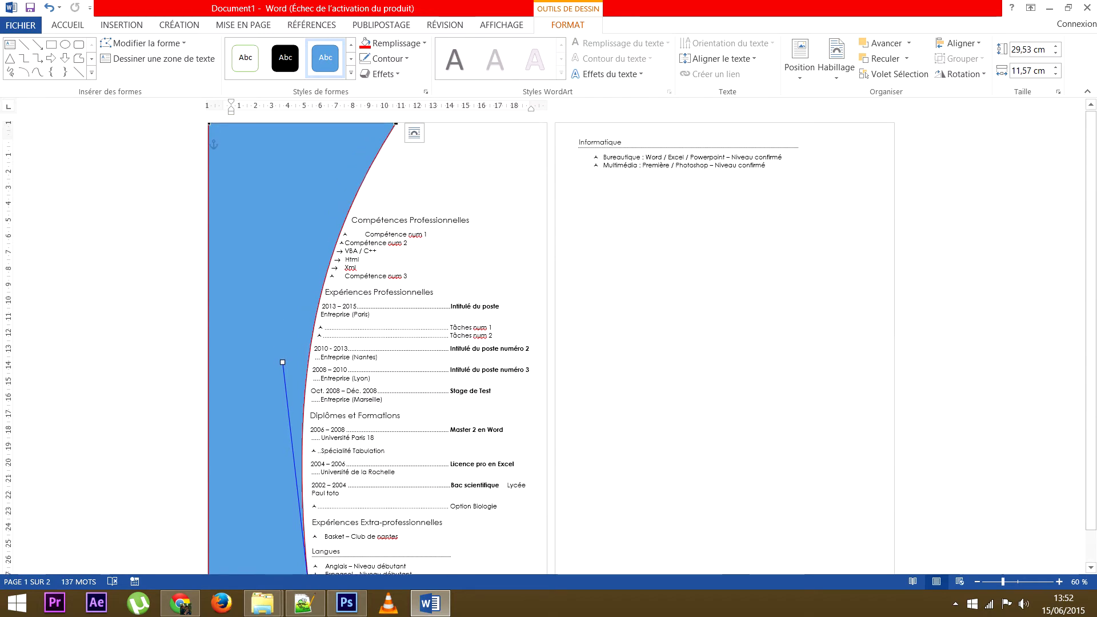
# - Finish point editing and remove the blue band's outline
pyautogui.click(572, 179)
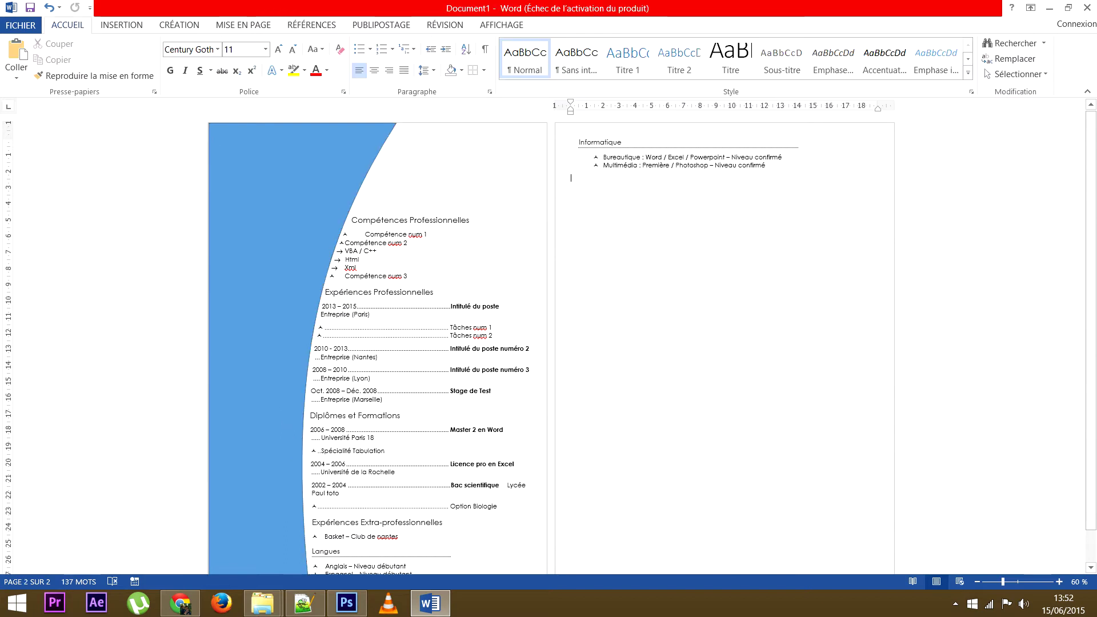
pyautogui.click(274, 240)
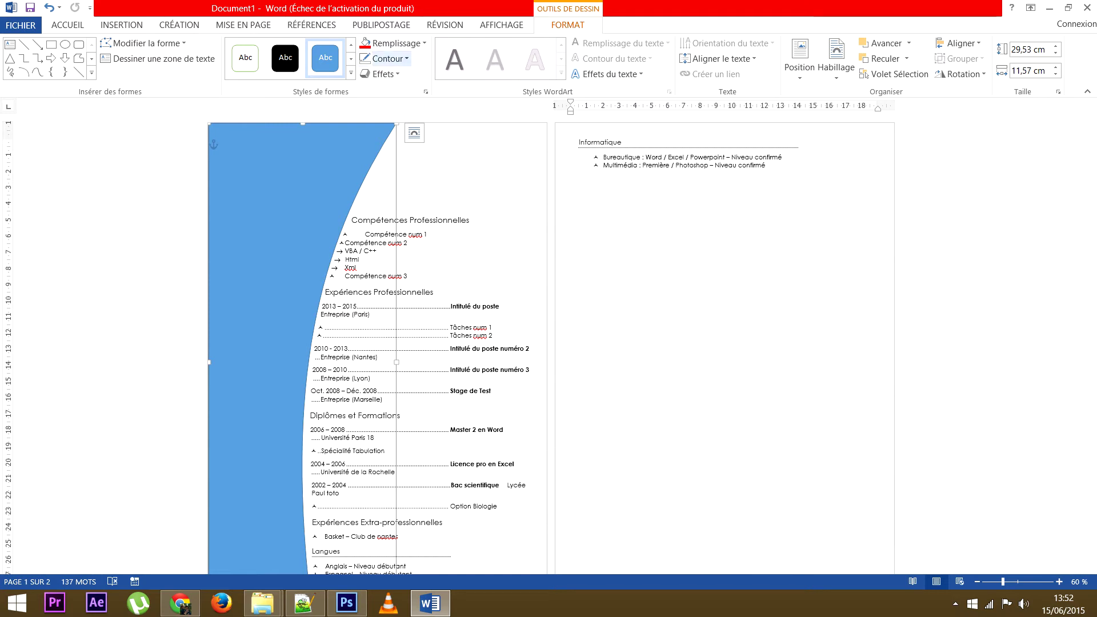
pyautogui.click(386, 59)
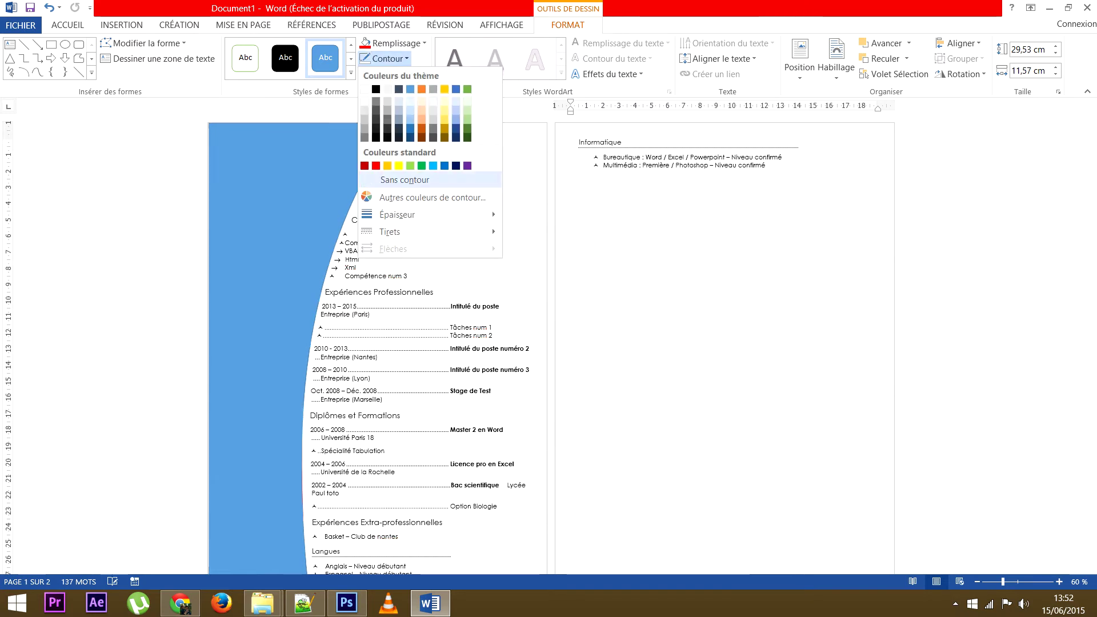
pyautogui.click(400, 180)
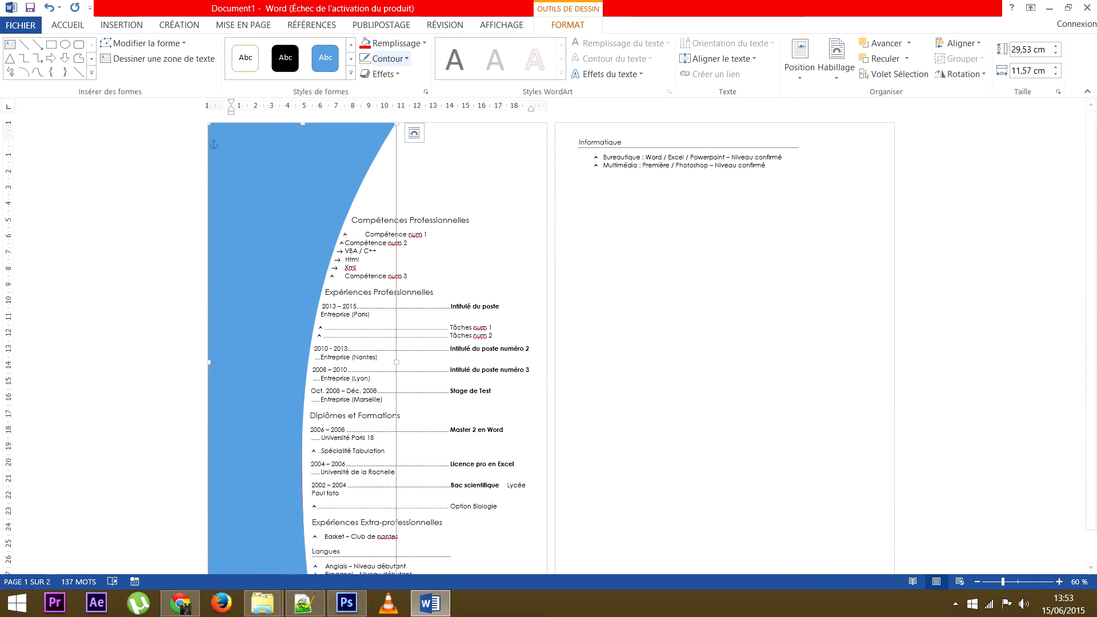
# - Change the blue band's solid fill to a gradient fill using the detailed gradient options
pyautogui.click(396, 43)
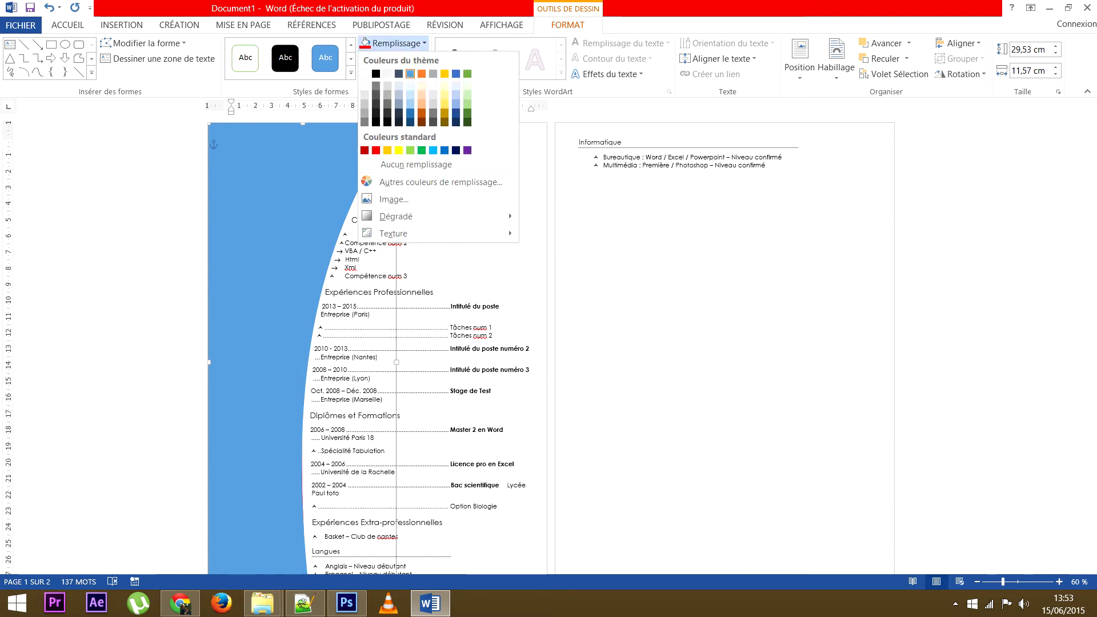
pyautogui.moveTo(435, 216)
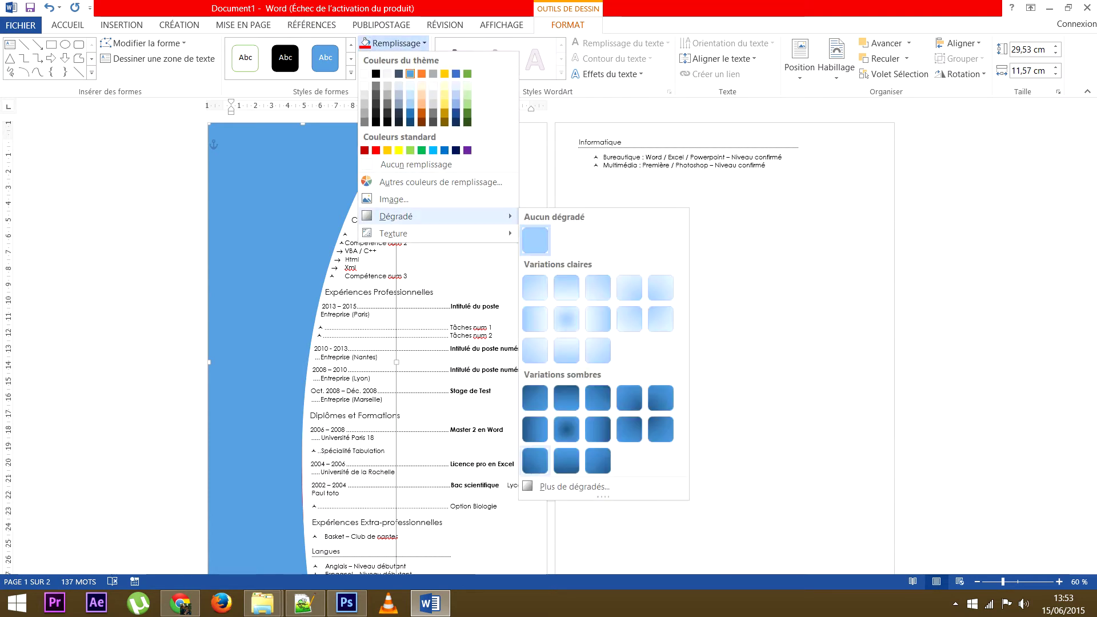
pyautogui.click(575, 487)
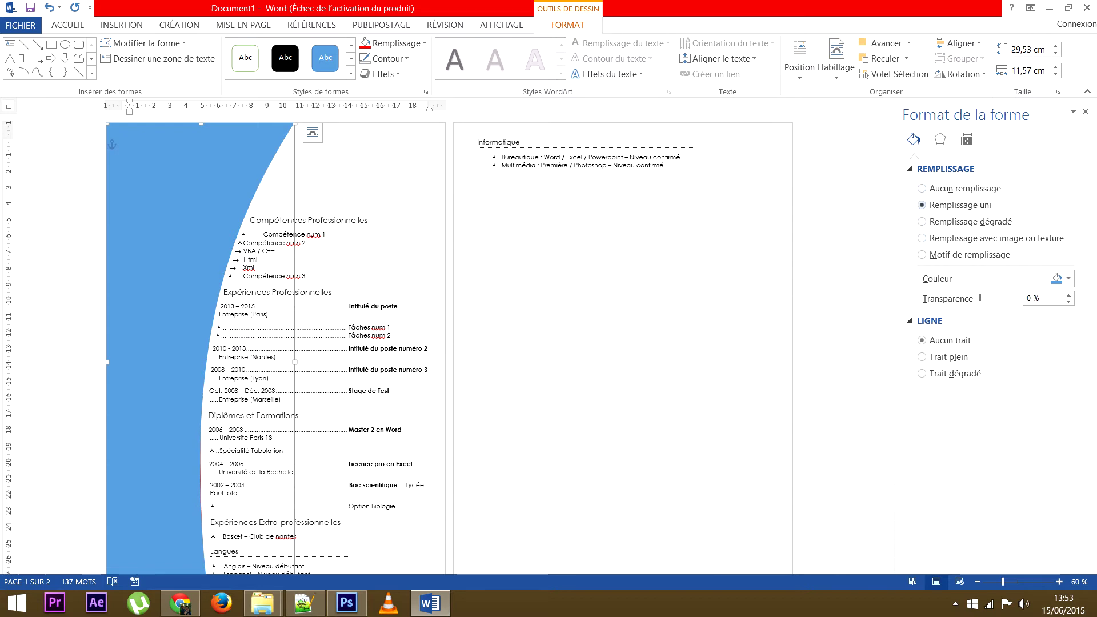
pyautogui.click(922, 221)
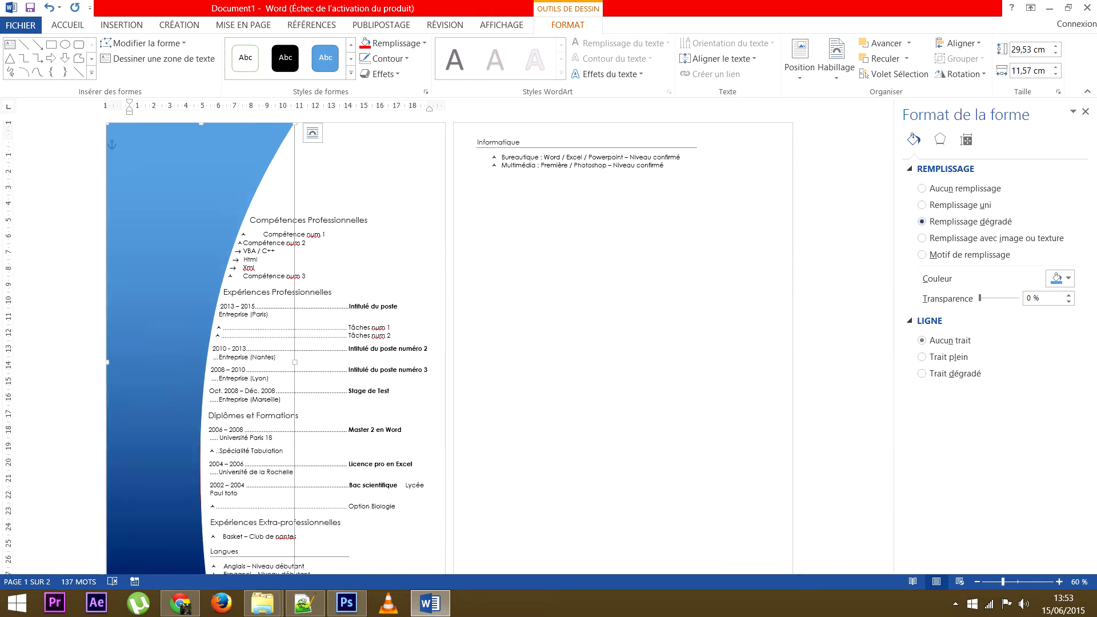
# - Move the middle stop of the blue band's gradient to the 48 % position
pyautogui.click(934, 374)
pyautogui.click(984, 372)
pyautogui.moveTo(984, 372); pyautogui.dragTo(976, 372)
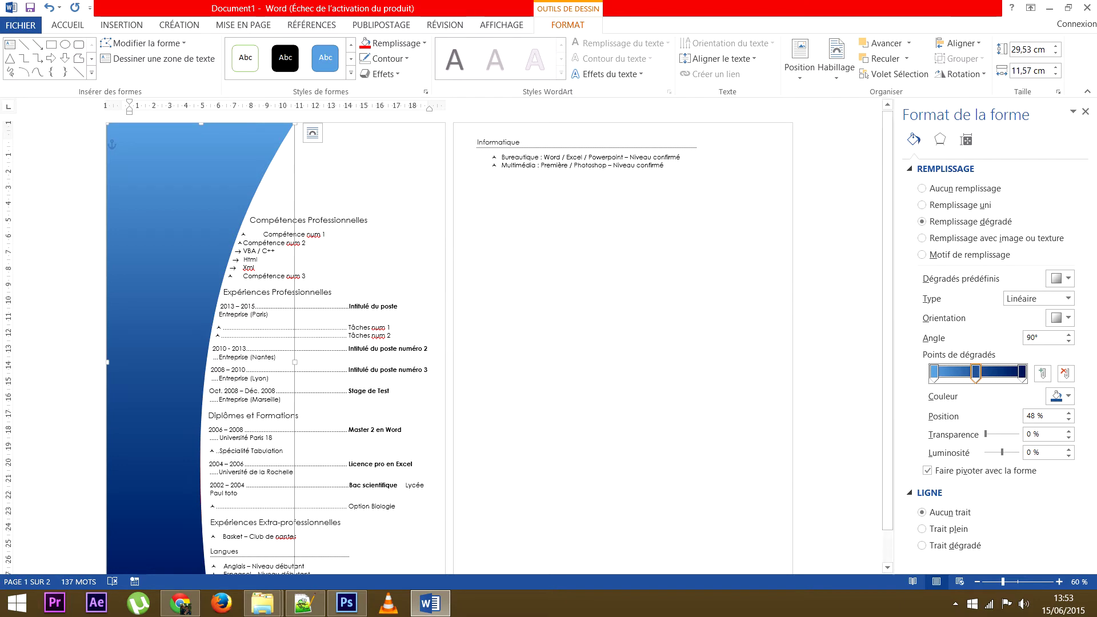
# - Set the gradient's first stop to the theme blue at 40 % luminosity and remove the middle stop
pyautogui.click(934, 373)
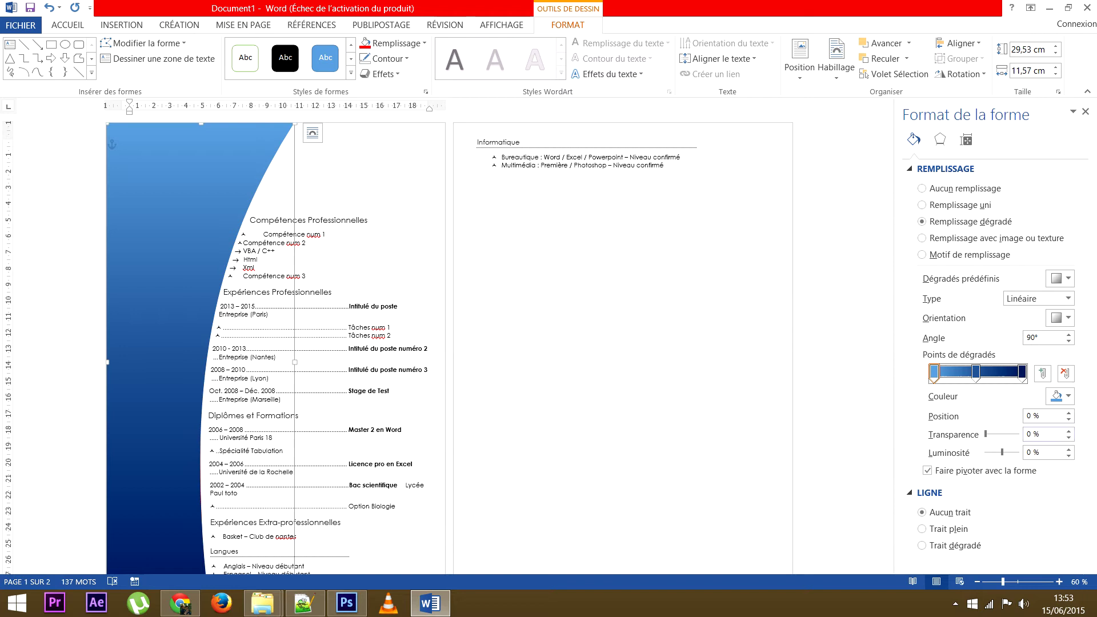
pyautogui.click(1063, 396)
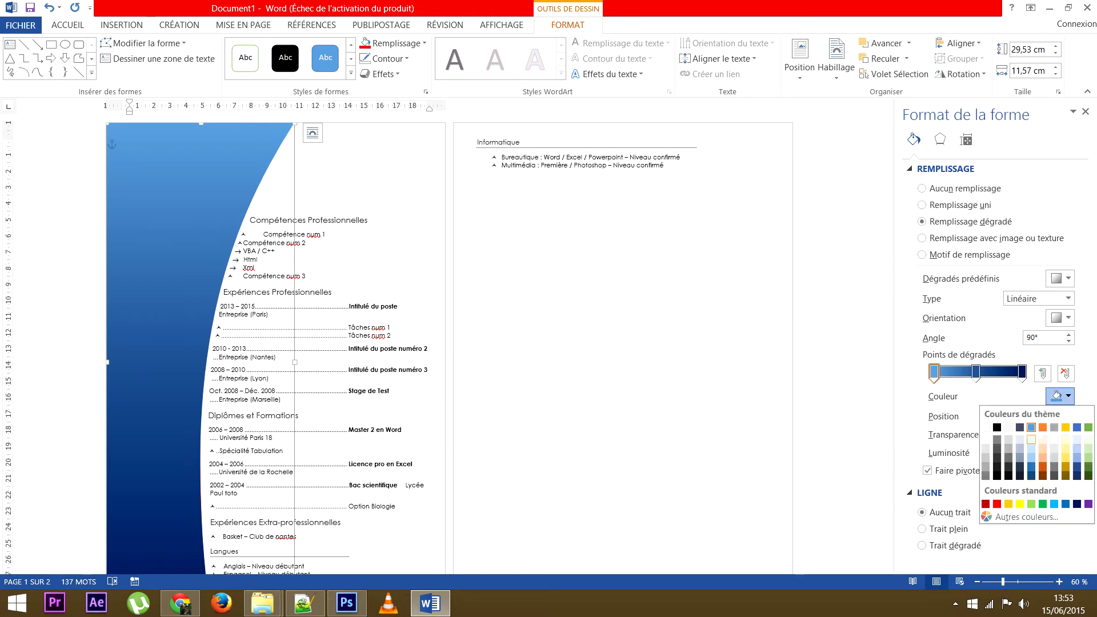
pyautogui.click(1032, 449)
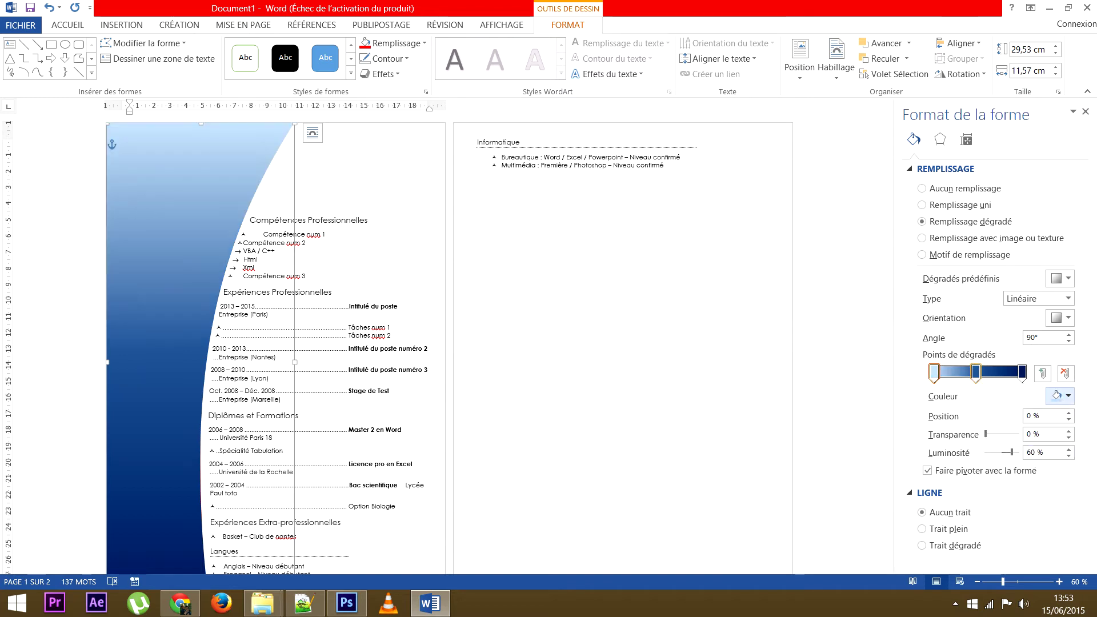
pyautogui.click(1064, 396)
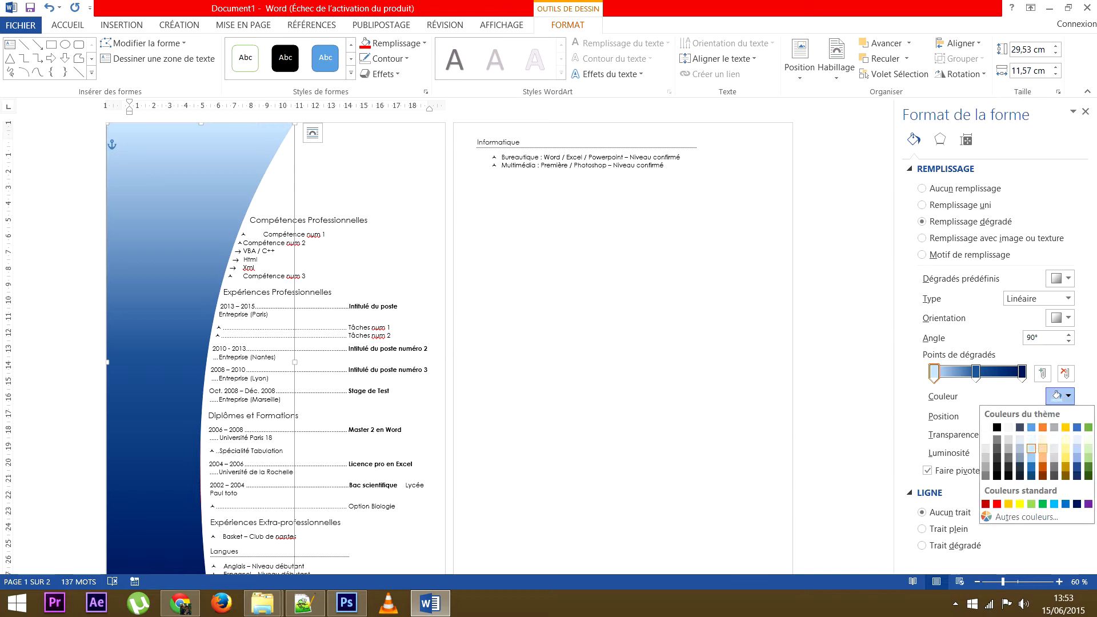
pyautogui.click(1032, 457)
pyautogui.click(976, 373)
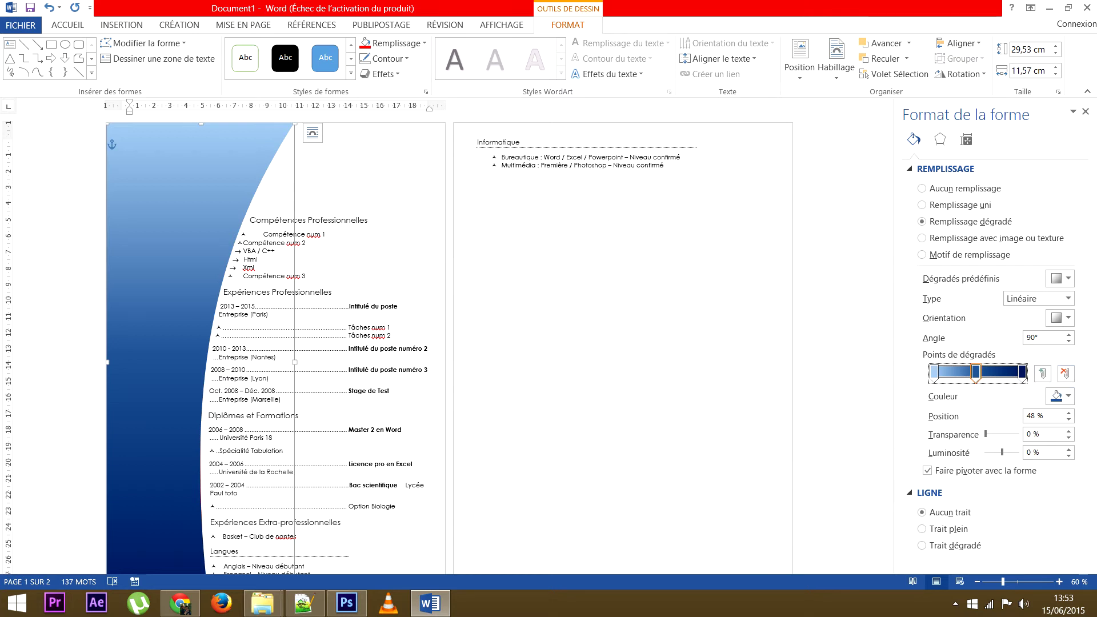
pyautogui.moveTo(977, 373); pyautogui.dragTo(981, 403)
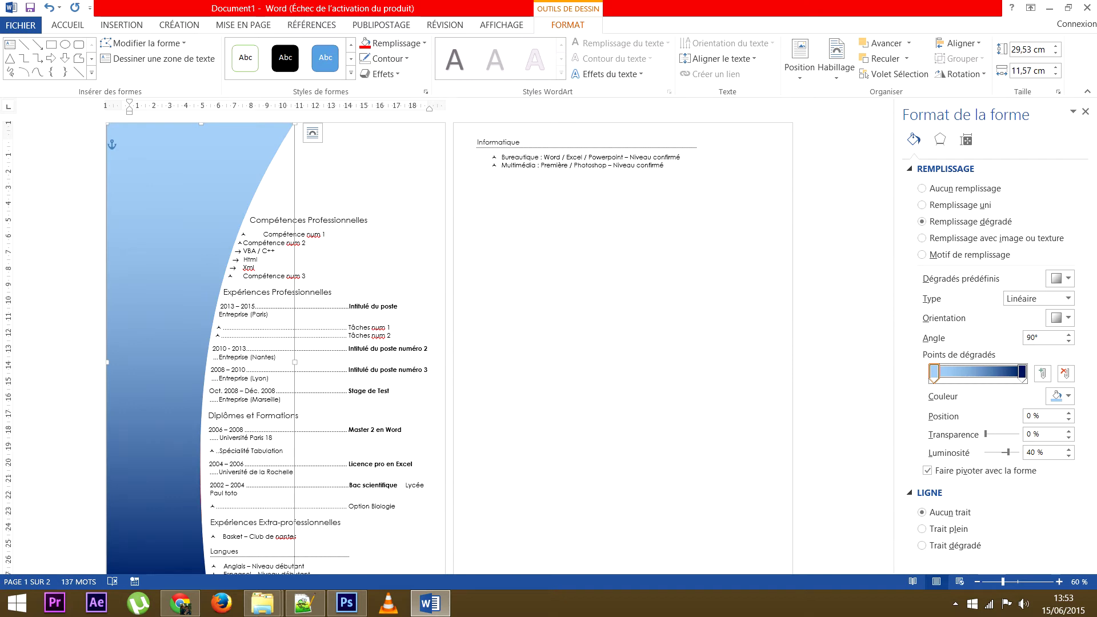
# - Set the gradient's last stop to standard dark blue at the 90 % position, then deselect the band and close the formatting pane
pyautogui.click(1022, 373)
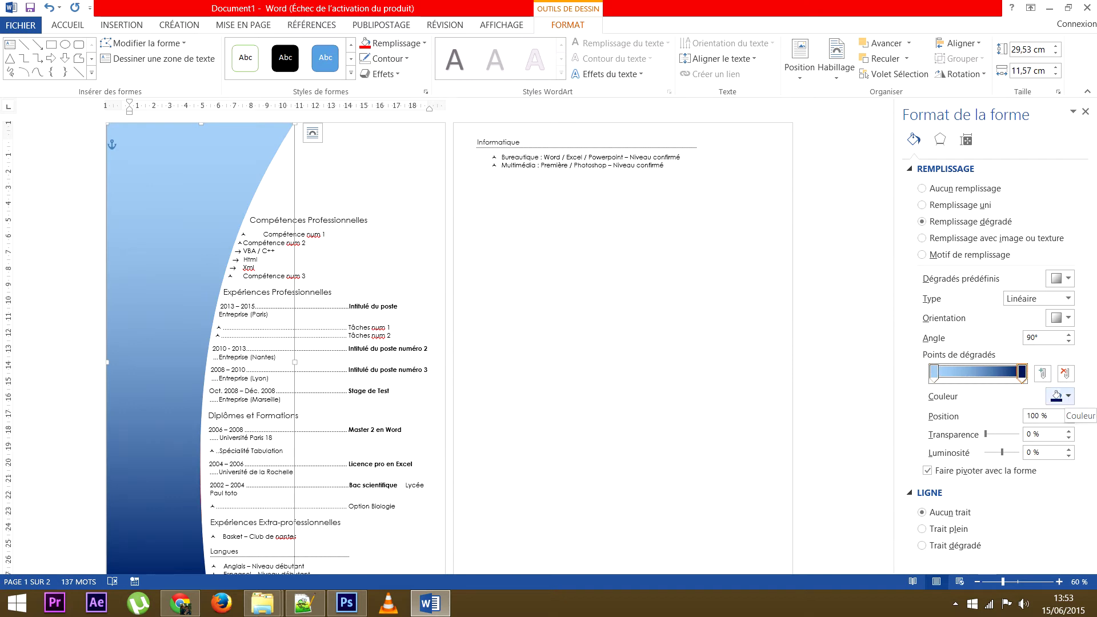
pyautogui.click(1062, 396)
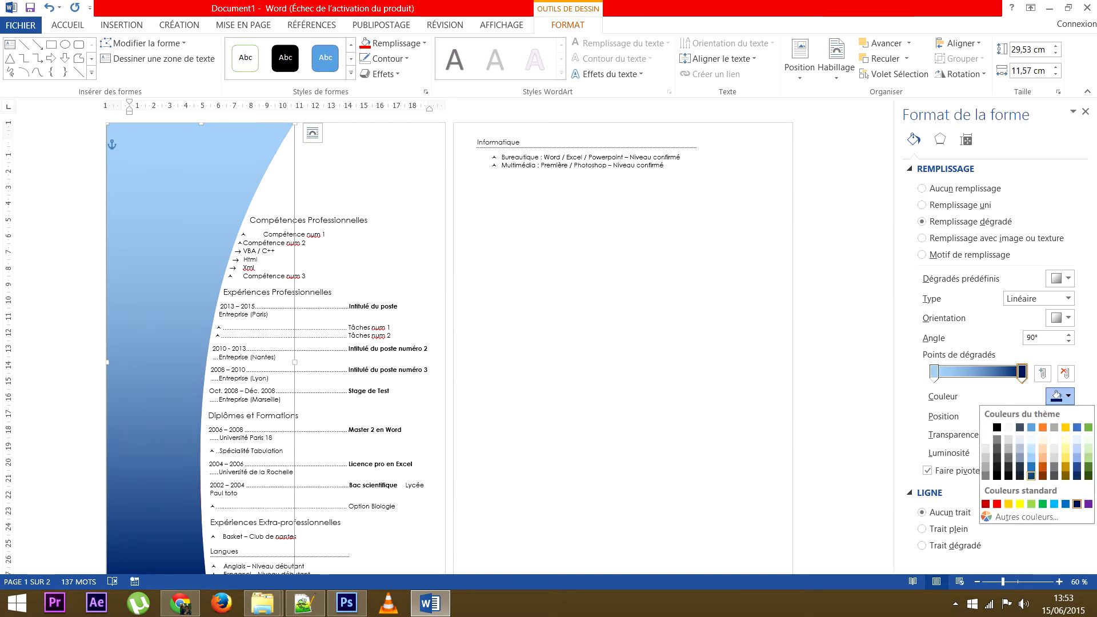
pyautogui.click(1078, 504)
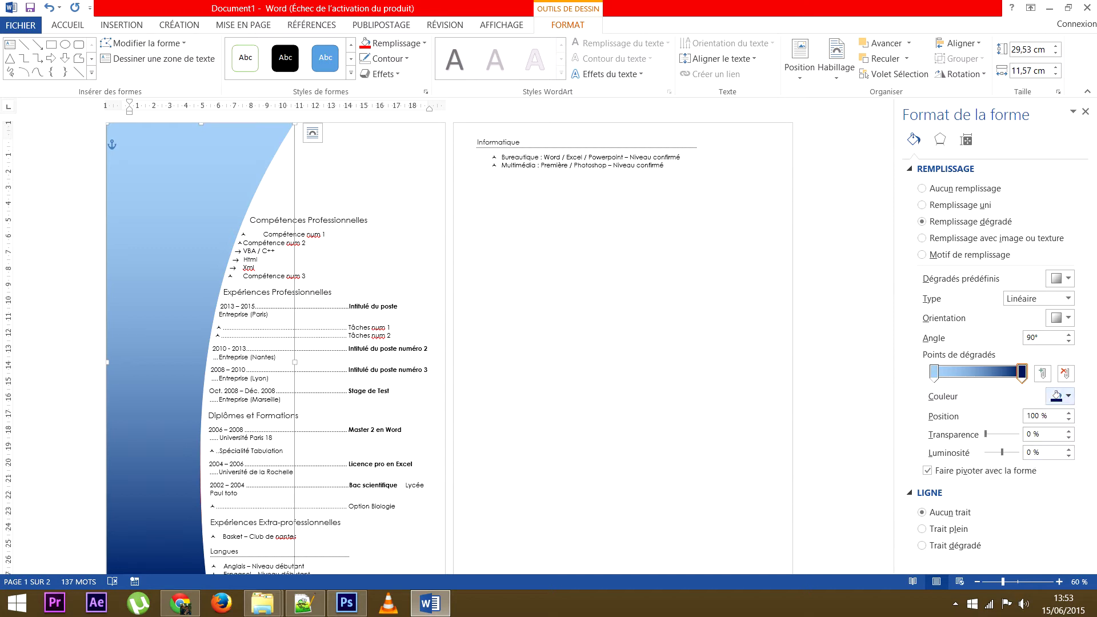
pyautogui.moveTo(1023, 373)
pyautogui.mouseDown()
pyautogui.moveTo(1004, 373)
pyautogui.moveTo(1023, 373)
pyautogui.moveTo(1013, 373)
pyautogui.mouseUp()
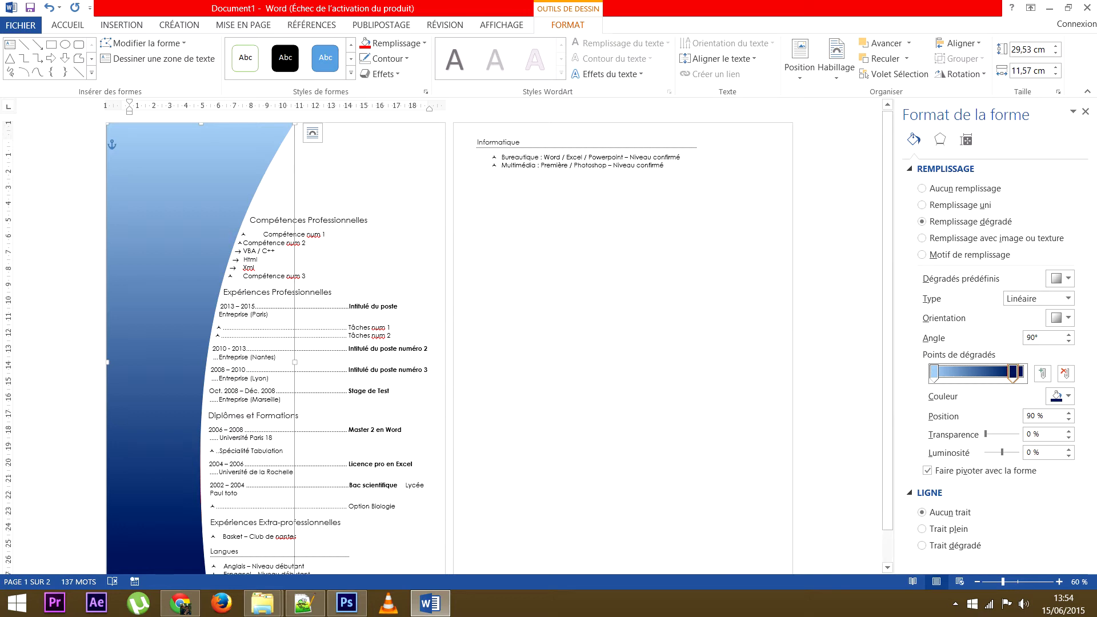
pyautogui.click(470, 179)
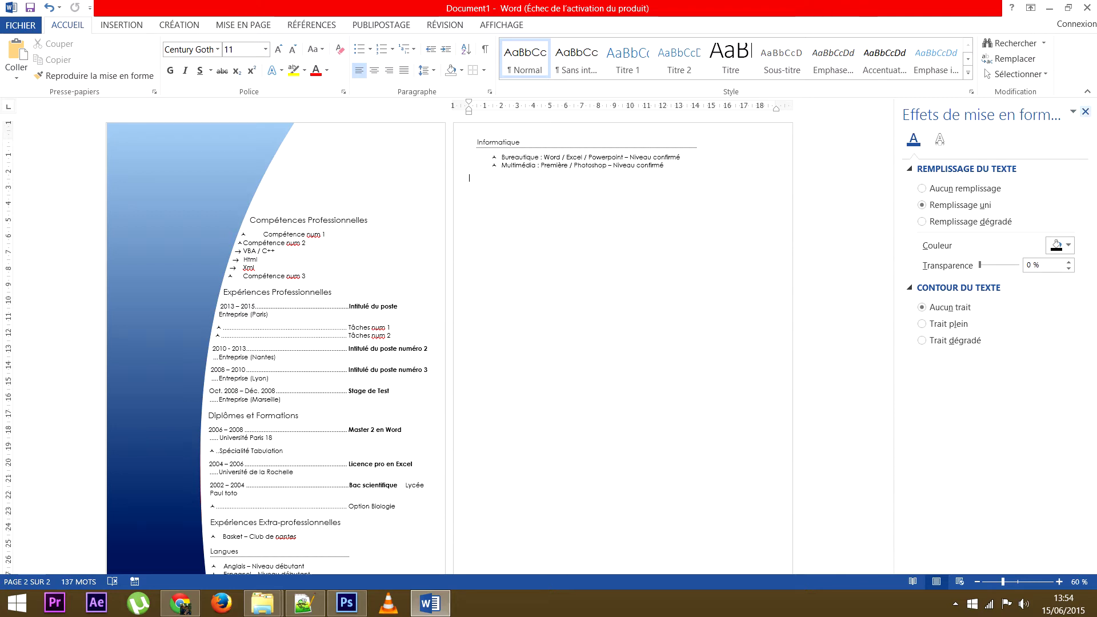
pyautogui.click(1086, 111)
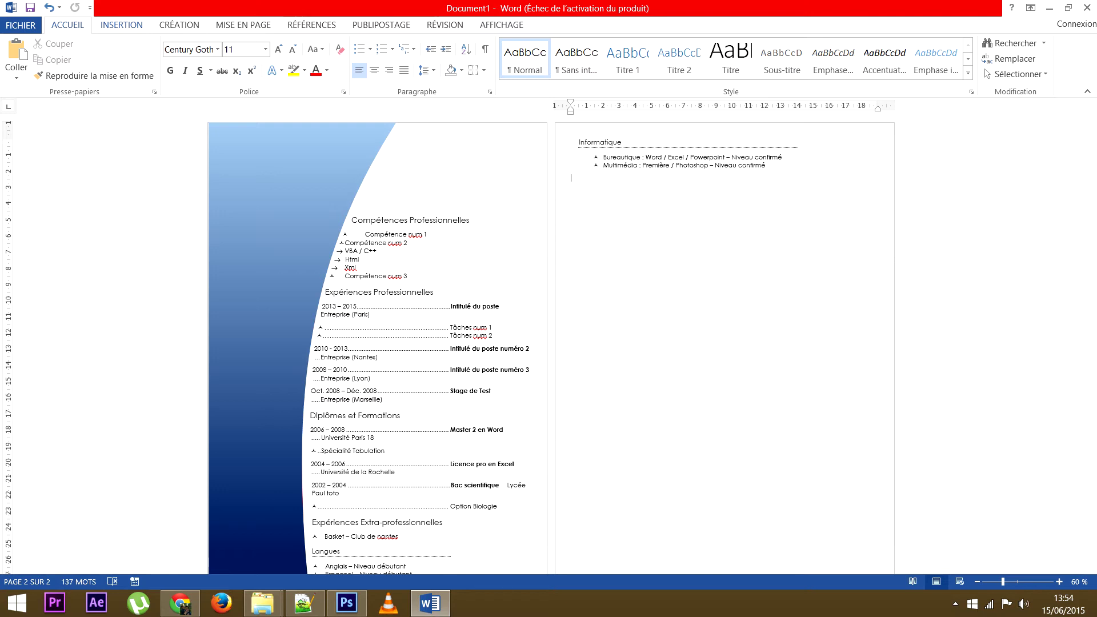
# - Draw a horizontal rectangle across the full width of page 1 above the Compétences heading, about 2.51 cm high and 20.96 cm wide
pyautogui.click(122, 25)
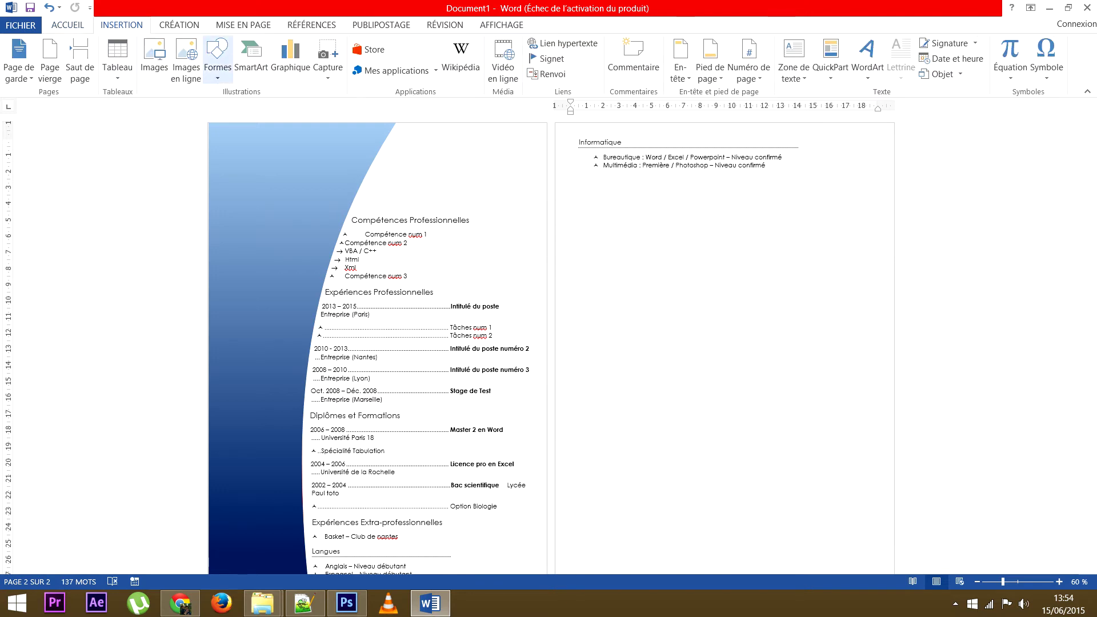
pyautogui.click(218, 58)
pyautogui.click(252, 108)
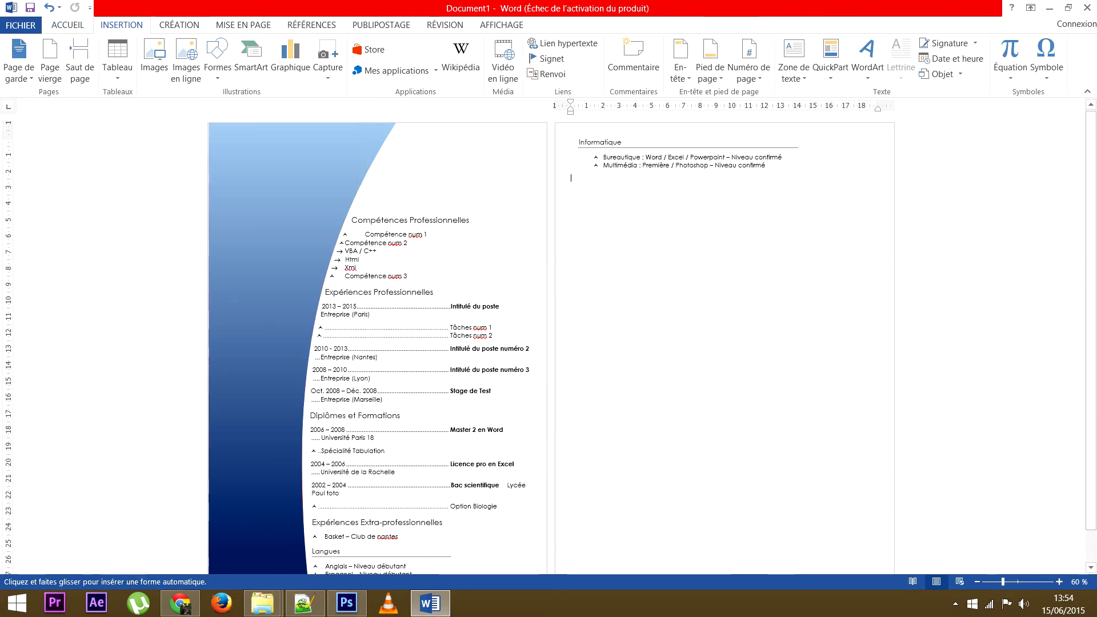
pyautogui.moveTo(209, 148)
pyautogui.mouseDown()
pyautogui.moveTo(331, 196)
pyautogui.moveTo(563, 197)
pyautogui.moveTo(545, 194)
pyautogui.mouseUp()
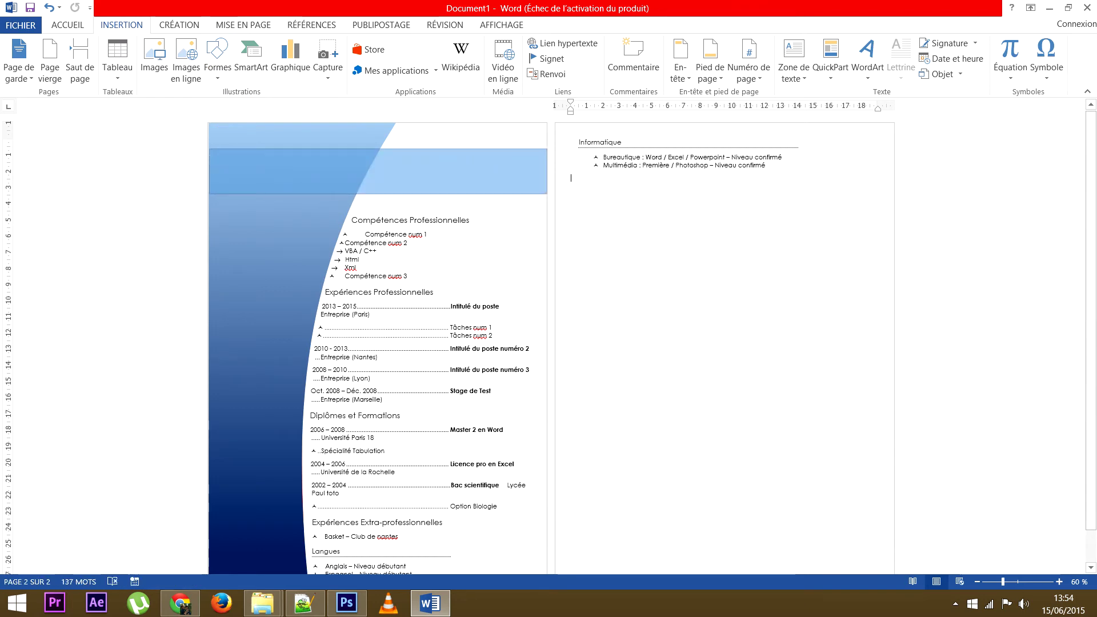
pyautogui.moveTo(547, 193); pyautogui.dragTo(547, 189)
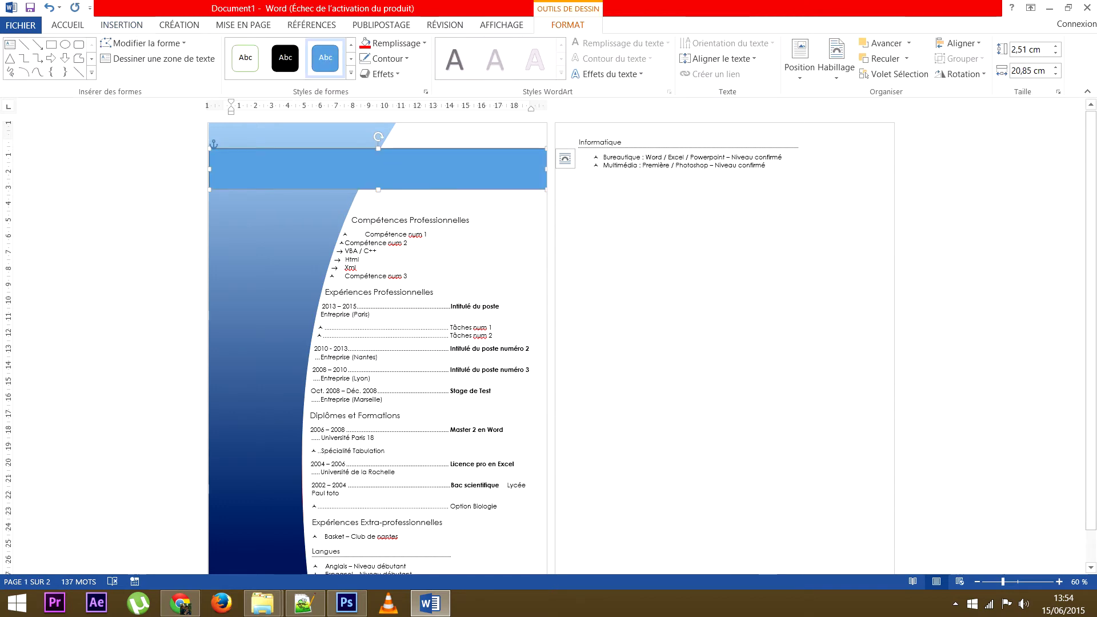
pyautogui.moveTo(210, 169); pyautogui.dragTo(208, 169)
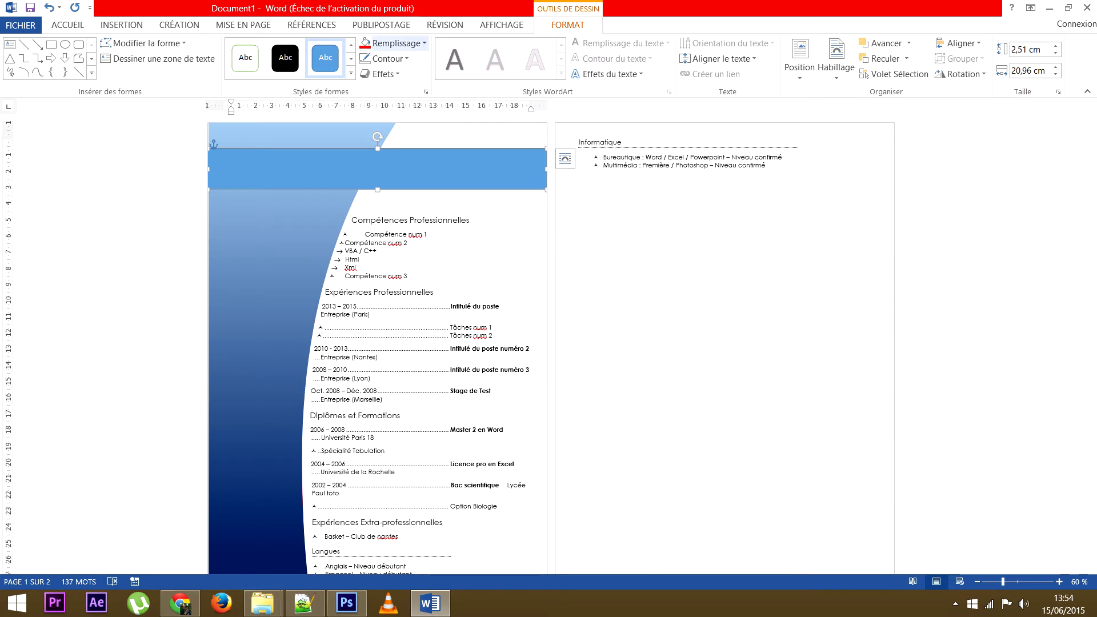
# - Fill the horizontal banner with the theme colour Bleu gris, Texte 2 and remove its outline
pyautogui.click(395, 44)
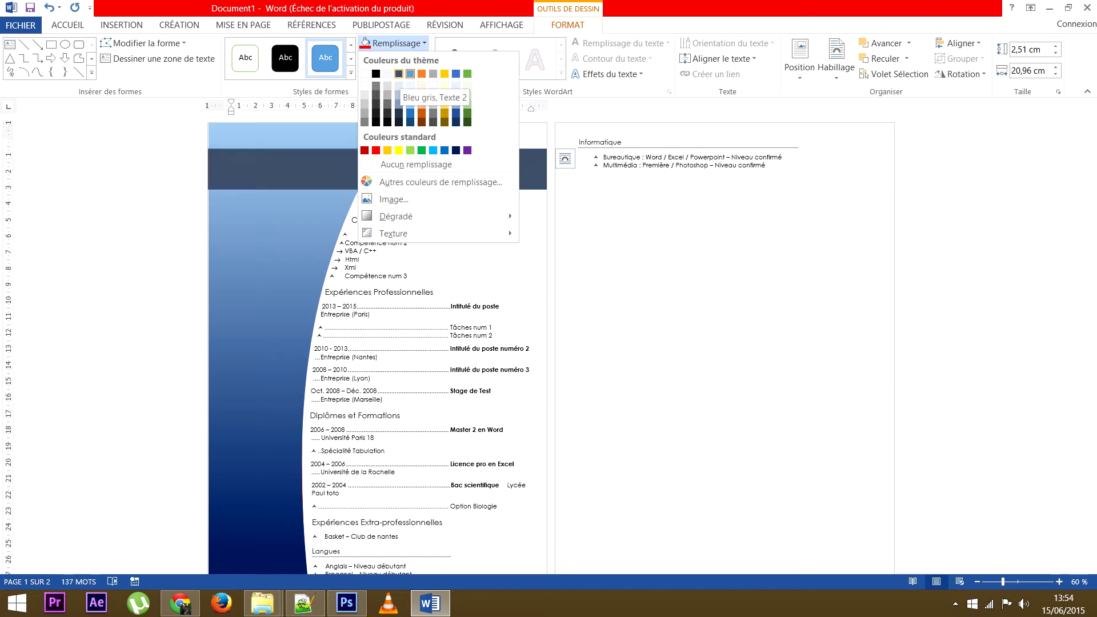
pyautogui.click(398, 73)
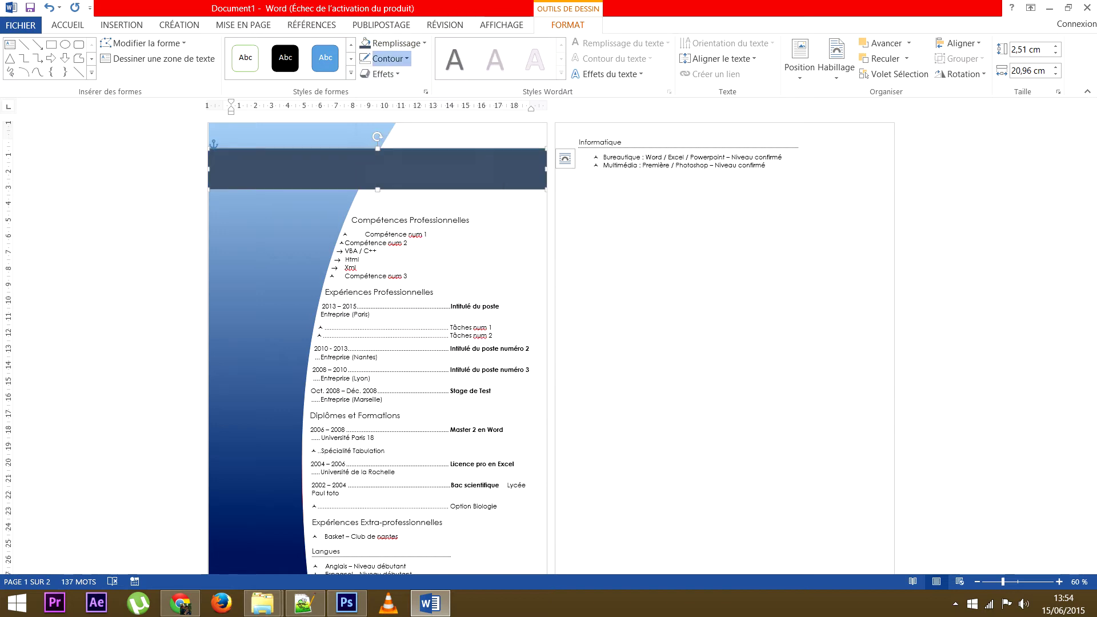
pyautogui.click(386, 59)
pyautogui.click(403, 180)
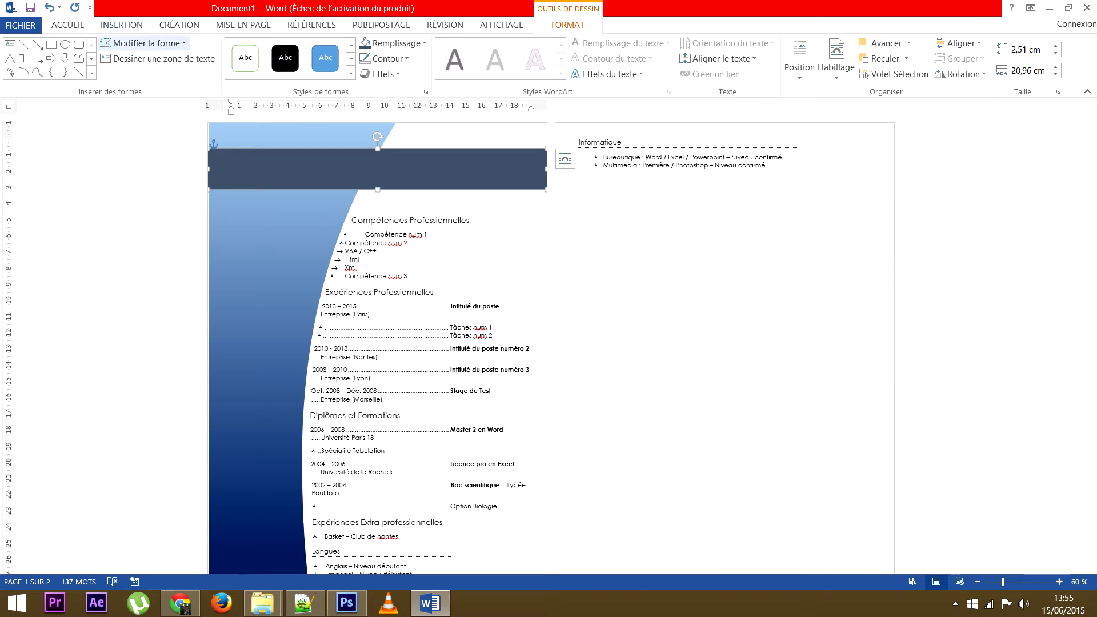
# - Insert the portrait photo from the "fichier travail" folder inside "formation vidéo" on drive L:
pyautogui.click(121, 25)
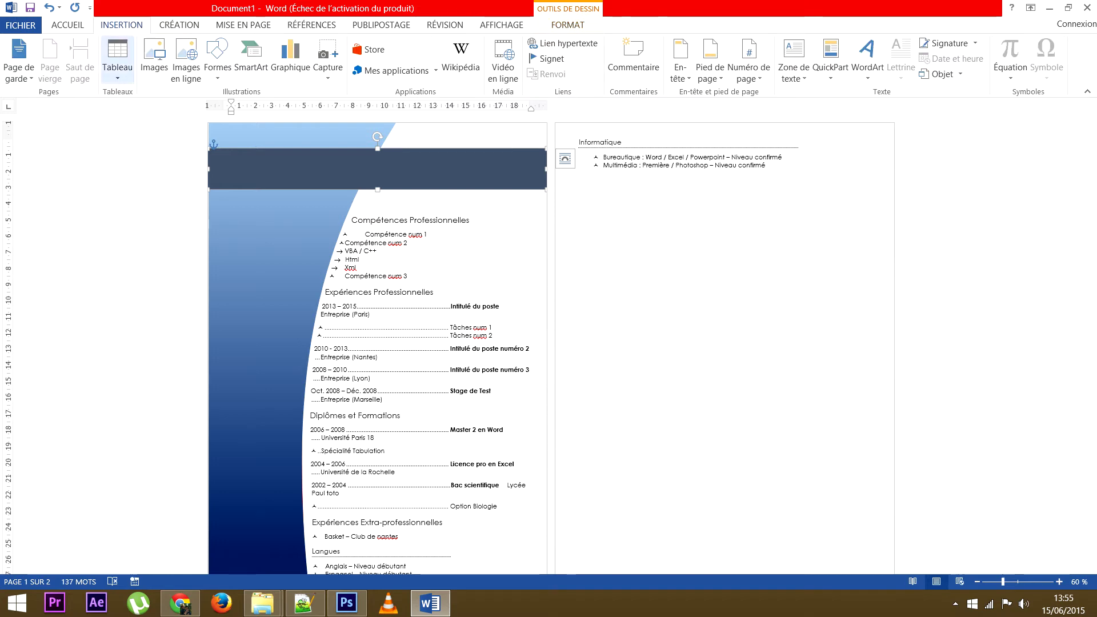
pyautogui.click(155, 56)
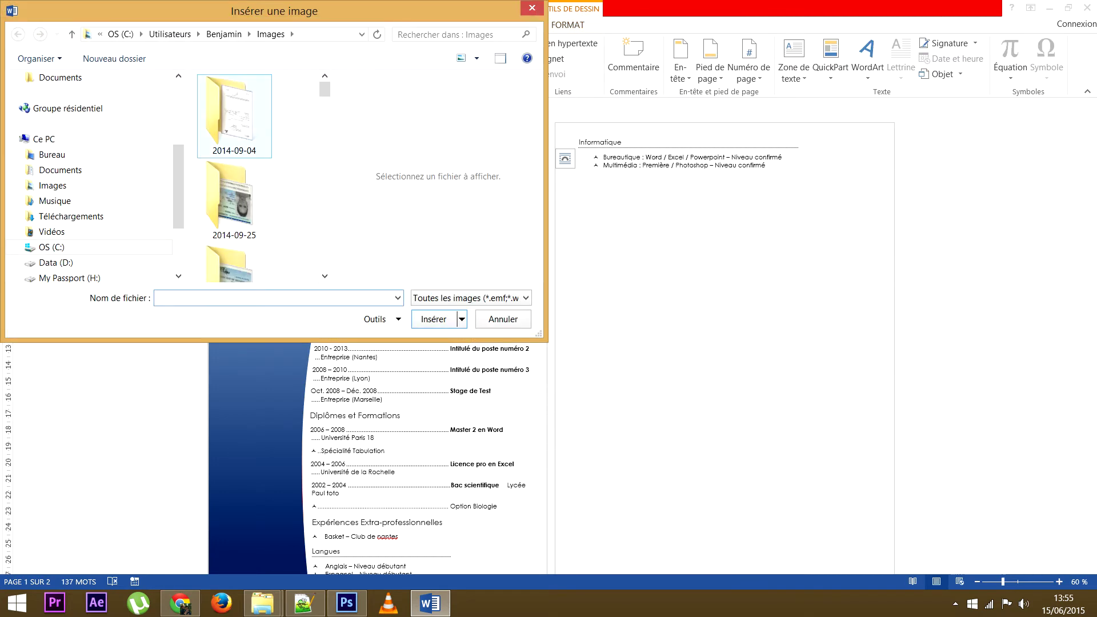
pyautogui.click(122, 35)
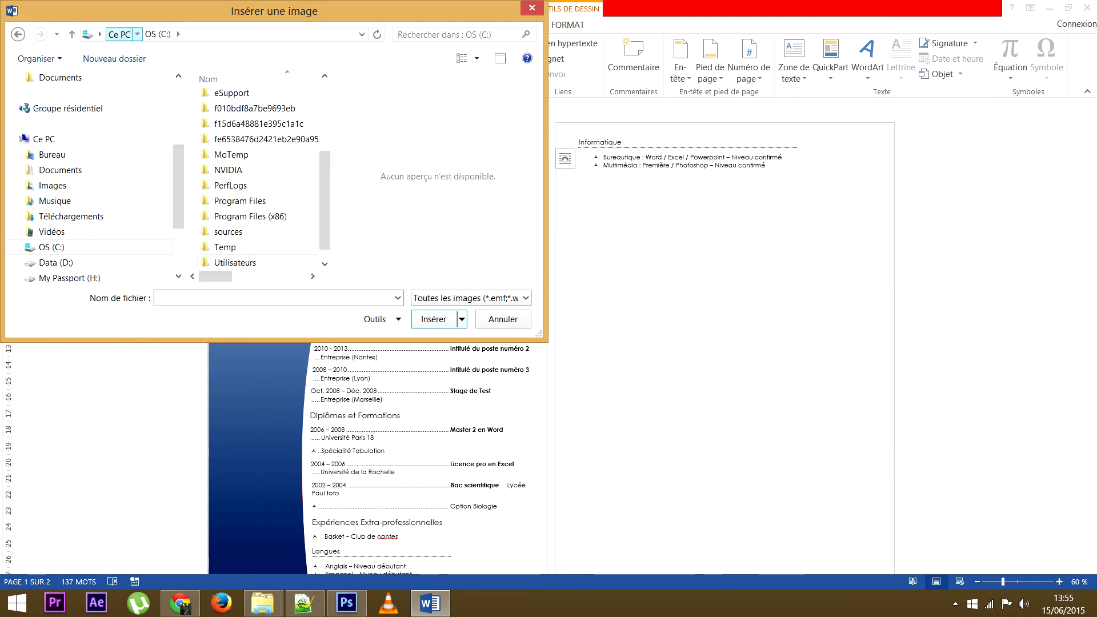
pyautogui.click(119, 34)
pyautogui.scroll(-3, 257, 171)
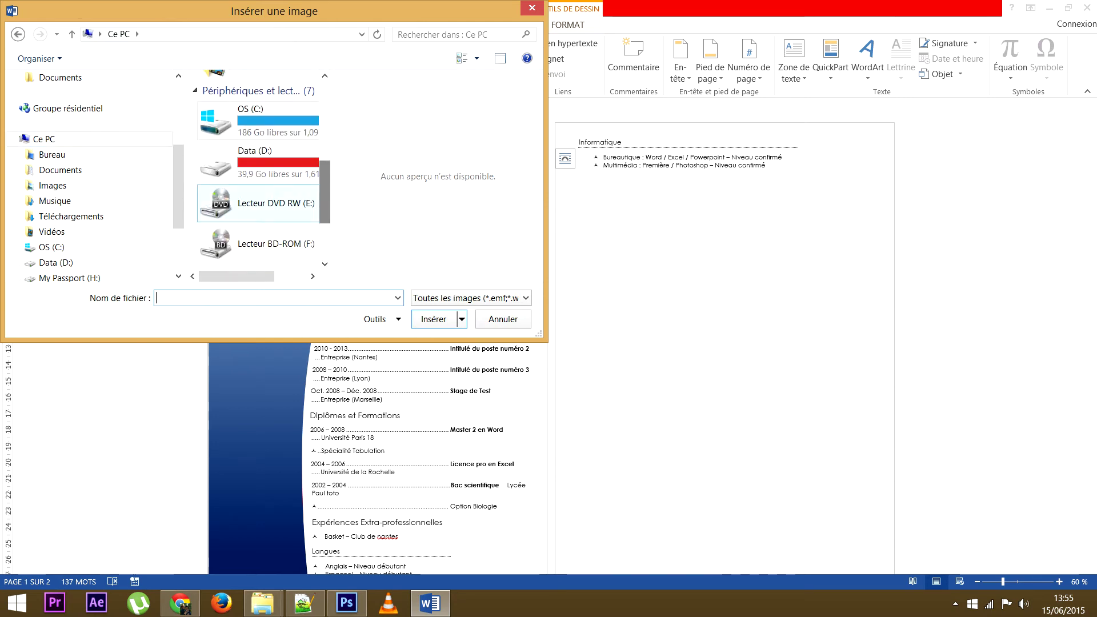
pyautogui.scroll(-2, 257, 171)
pyautogui.scroll(-2, 257, 172)
pyautogui.doubleClick(269, 248)
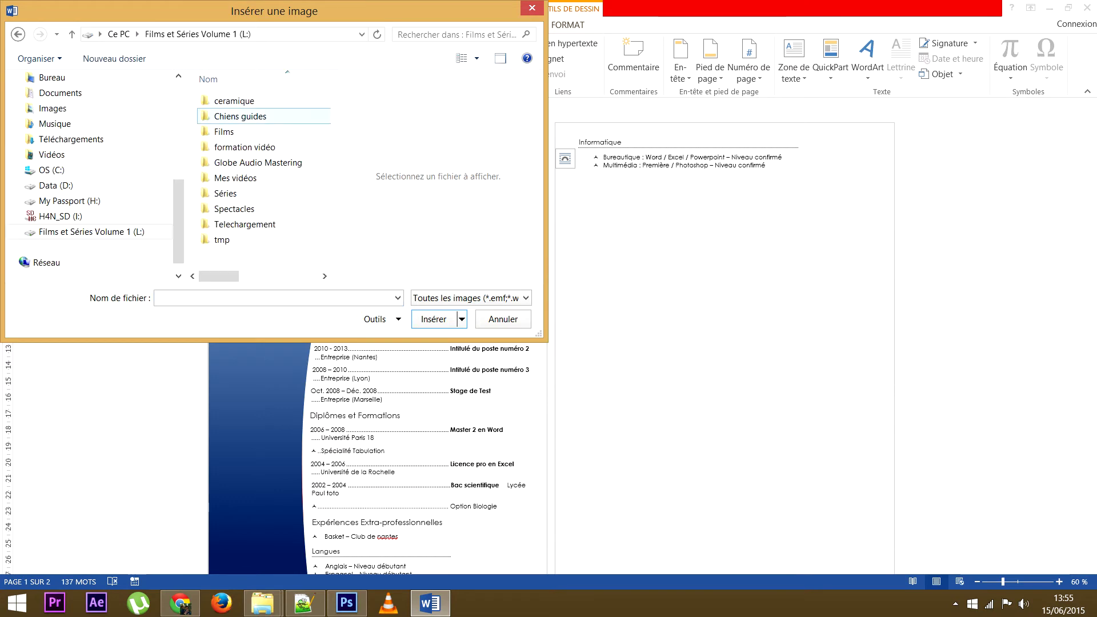
pyautogui.doubleClick(245, 147)
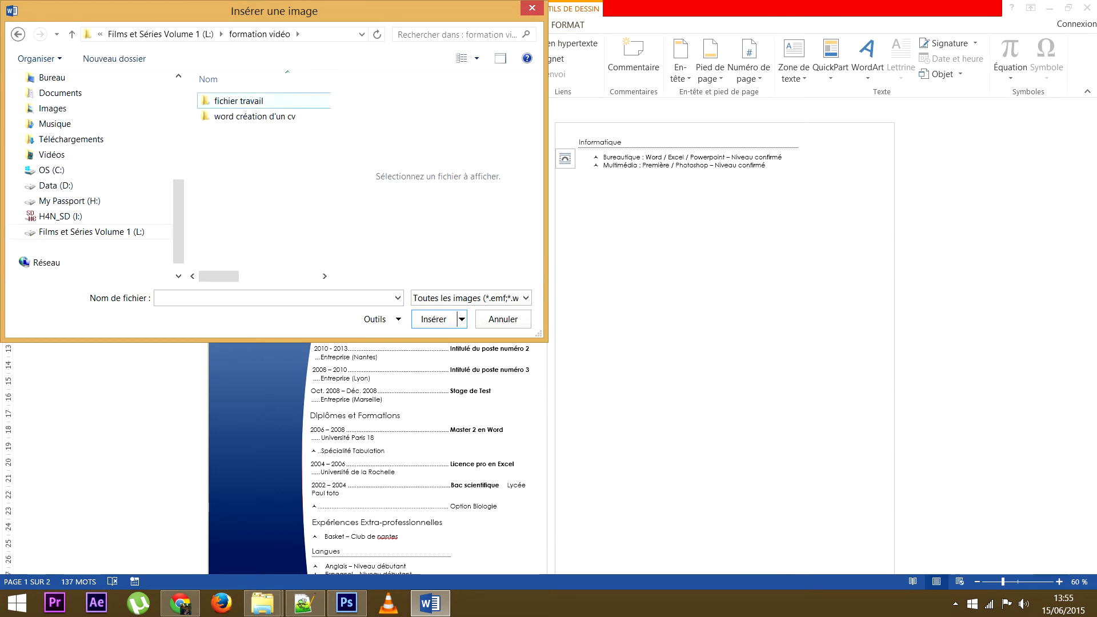
pyautogui.doubleClick(239, 101)
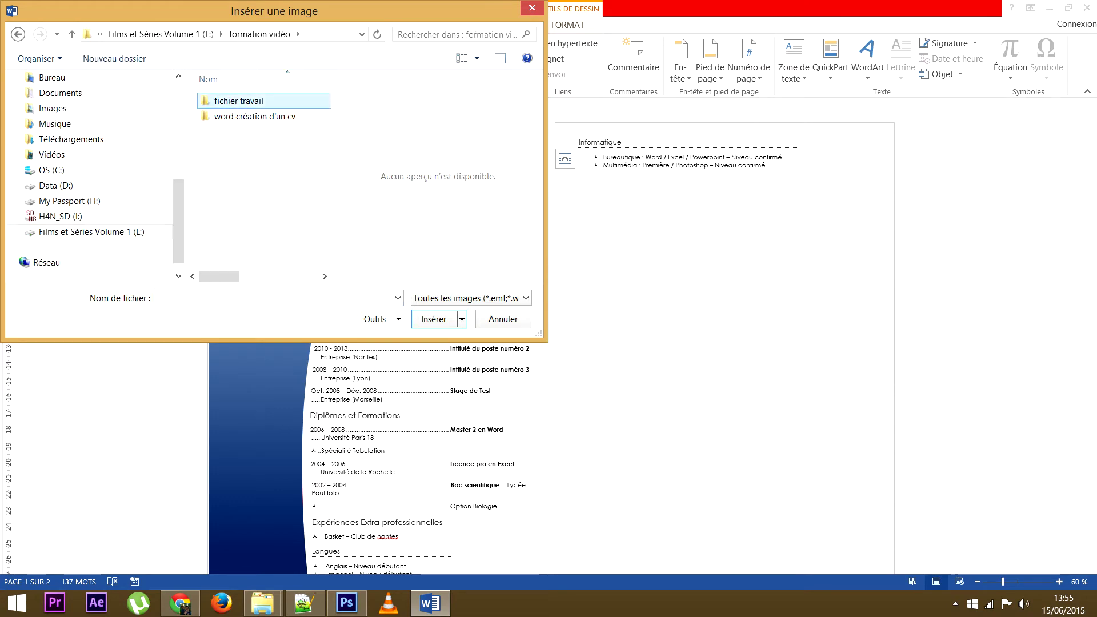
pyautogui.click(234, 115)
pyautogui.doubleClick(234, 114)
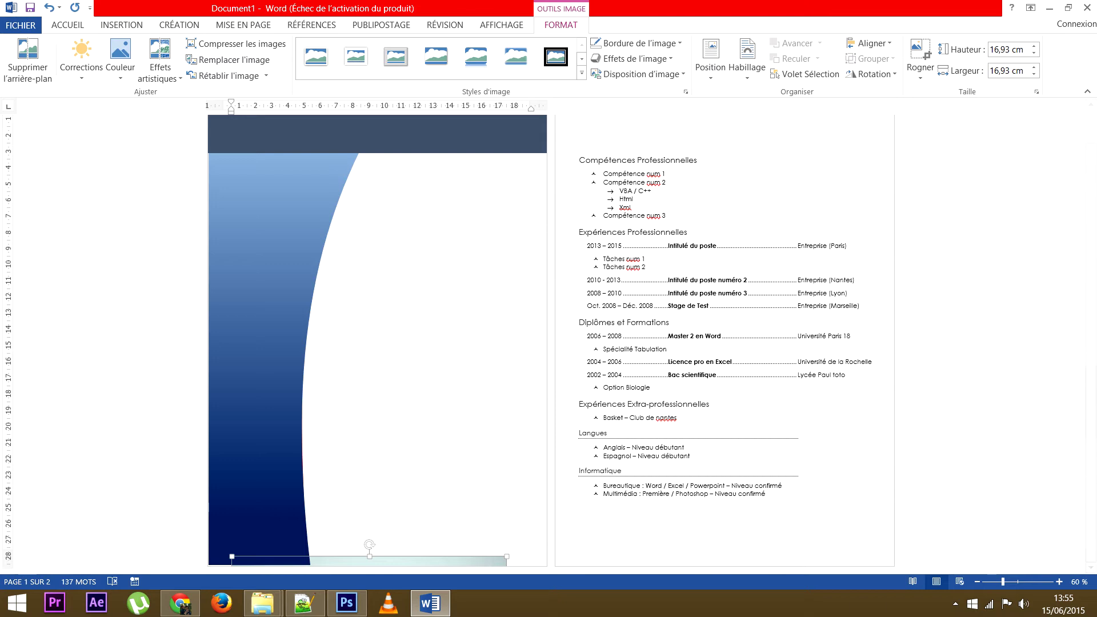
# - Set the photo's text wrapping to in front of text and move it up to the banner area
pyautogui.click(747, 60)
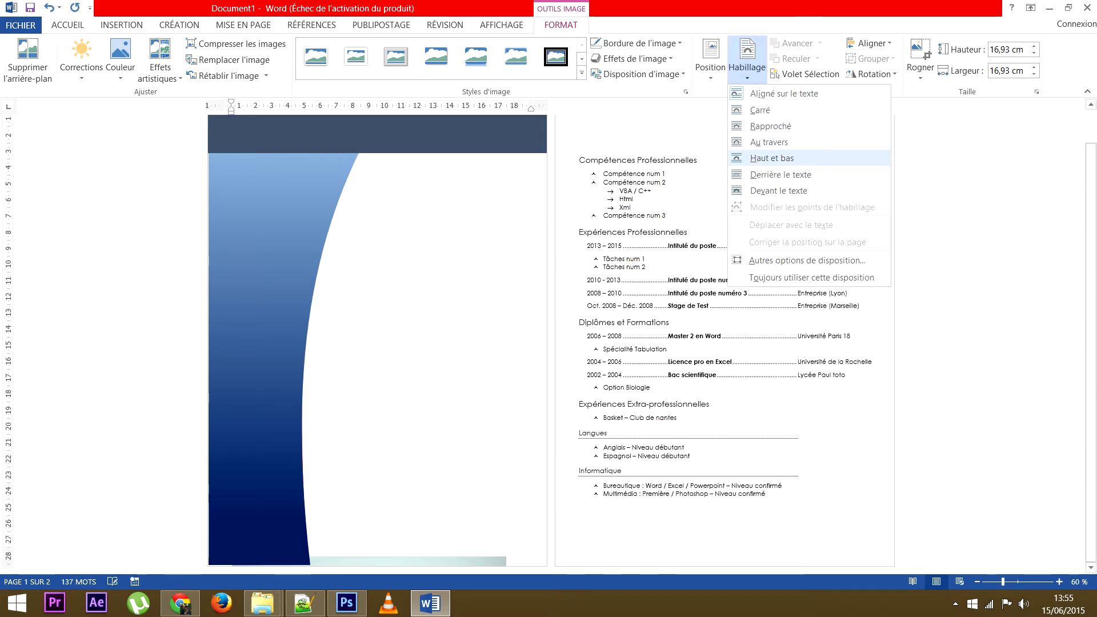
pyautogui.click(778, 191)
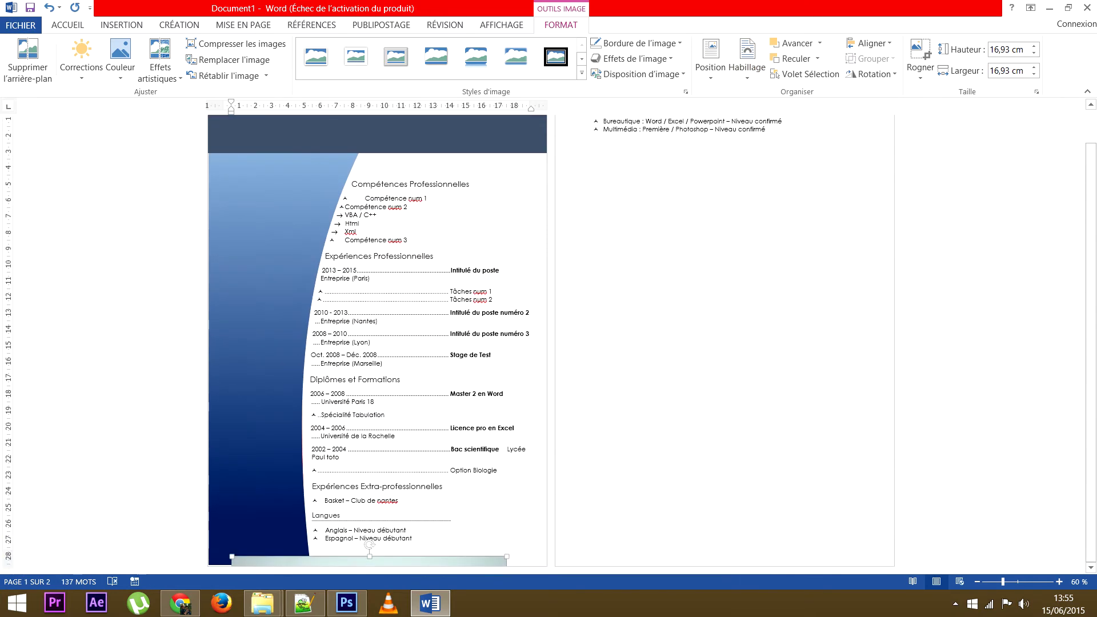
pyautogui.moveTo(378, 562); pyautogui.dragTo(395, 150)
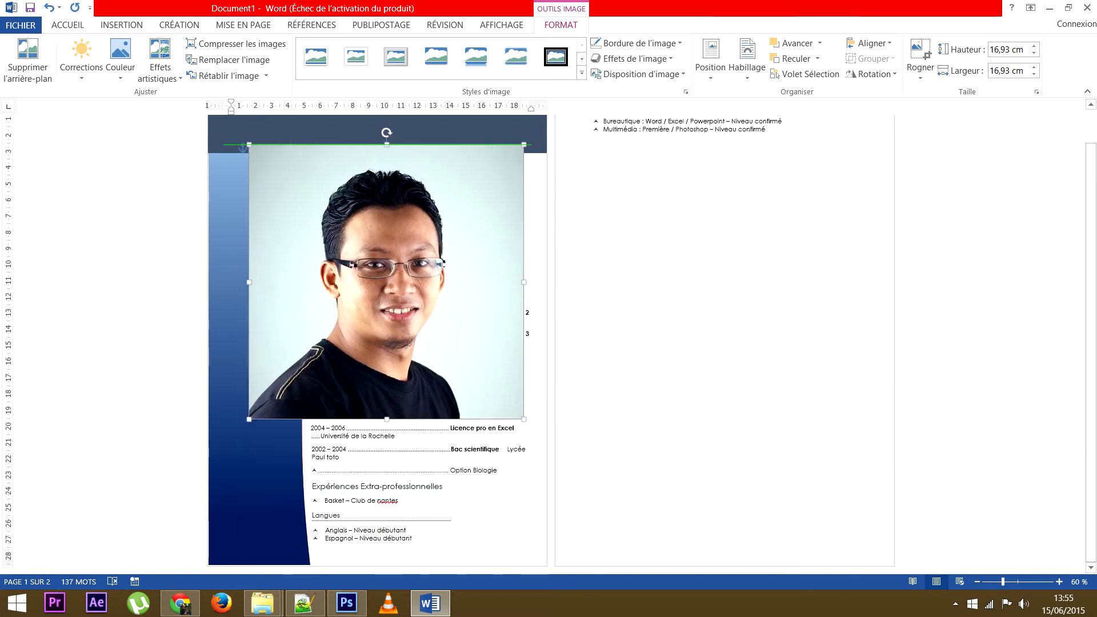
# - Resize the photo to about 4.34 cm square and place it over the banner's right end
pyautogui.scroll(1, 386, 297)
pyautogui.moveTo(249, 455); pyautogui.dragTo(459, 246)
pyautogui.moveTo(491, 214); pyautogui.dragTo(499, 171)
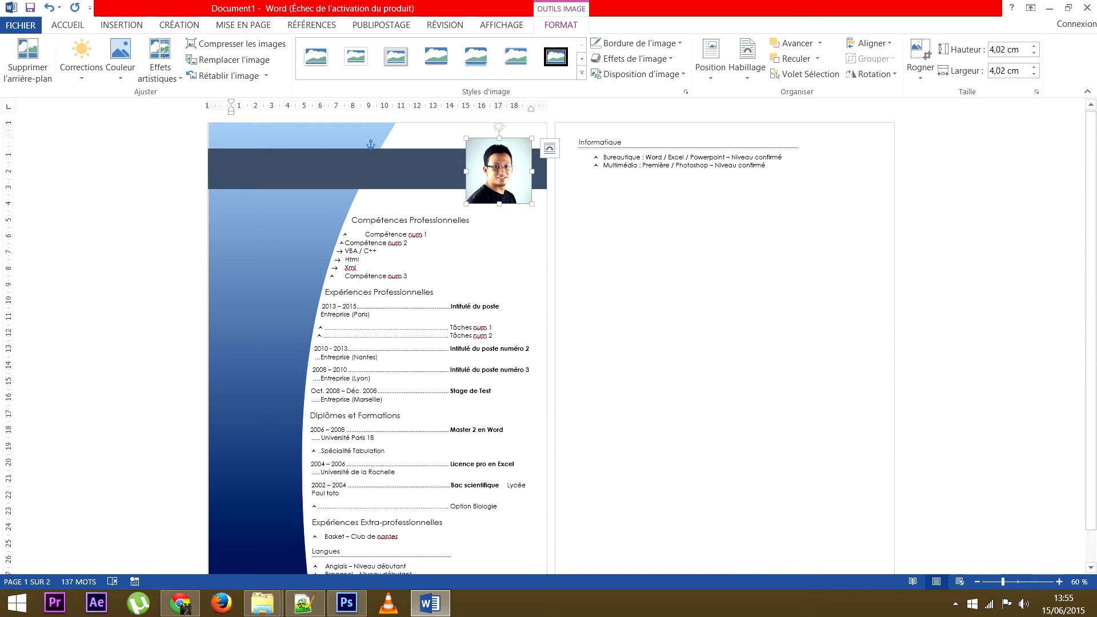
pyautogui.moveTo(467, 138); pyautogui.dragTo(462, 133)
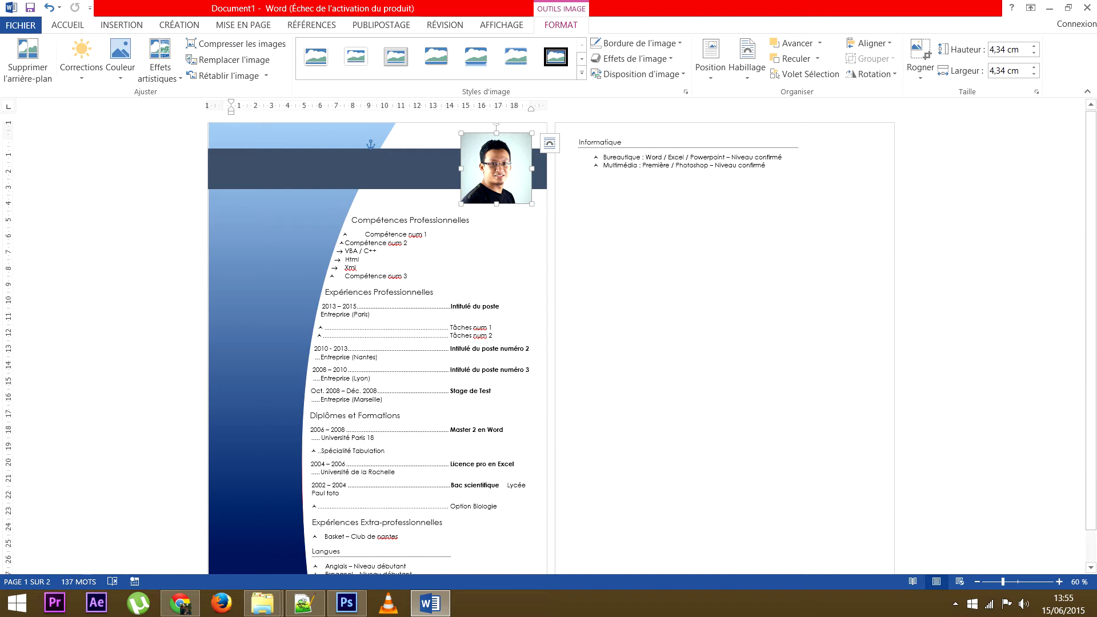
# - Give the photo a standard dark blue border 2¼ pt thick
pyautogui.click(634, 43)
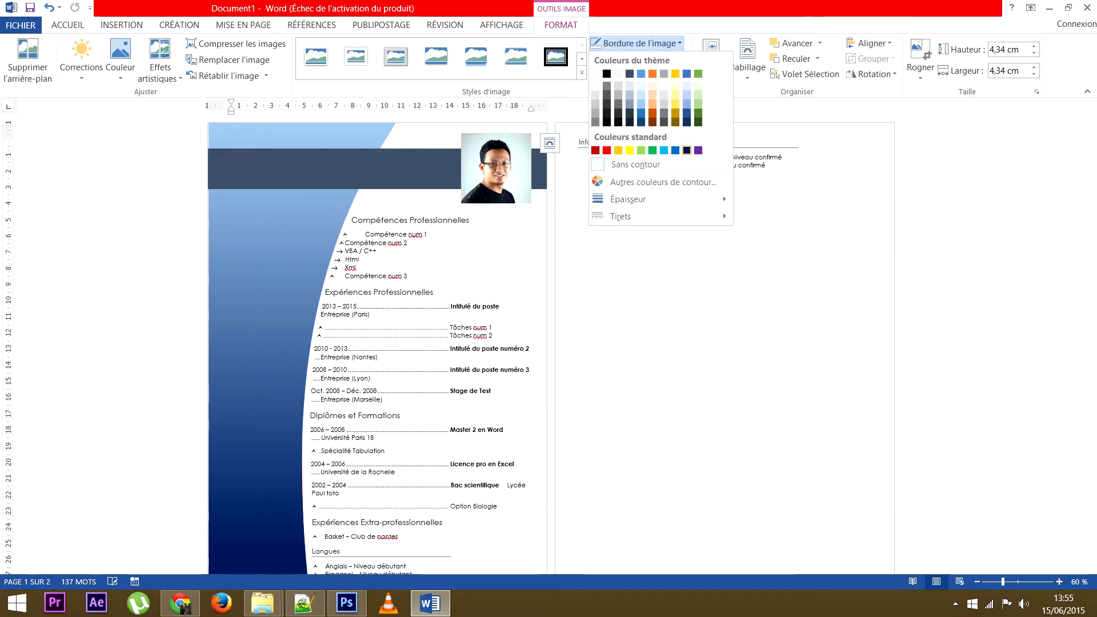
pyautogui.click(687, 150)
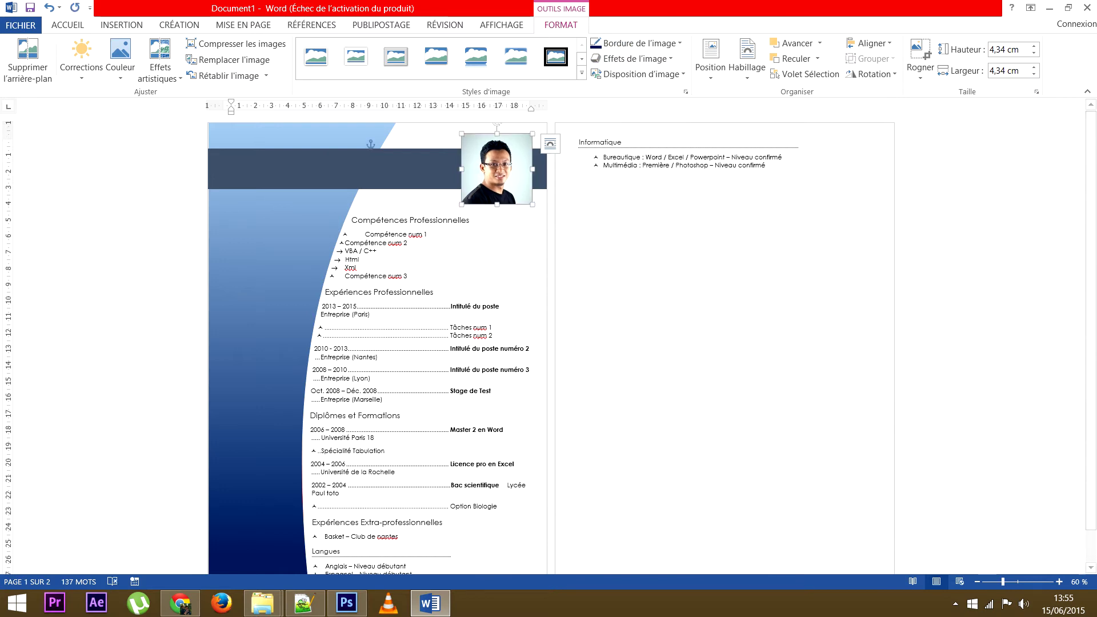
pyautogui.click(634, 43)
pyautogui.moveTo(628, 199)
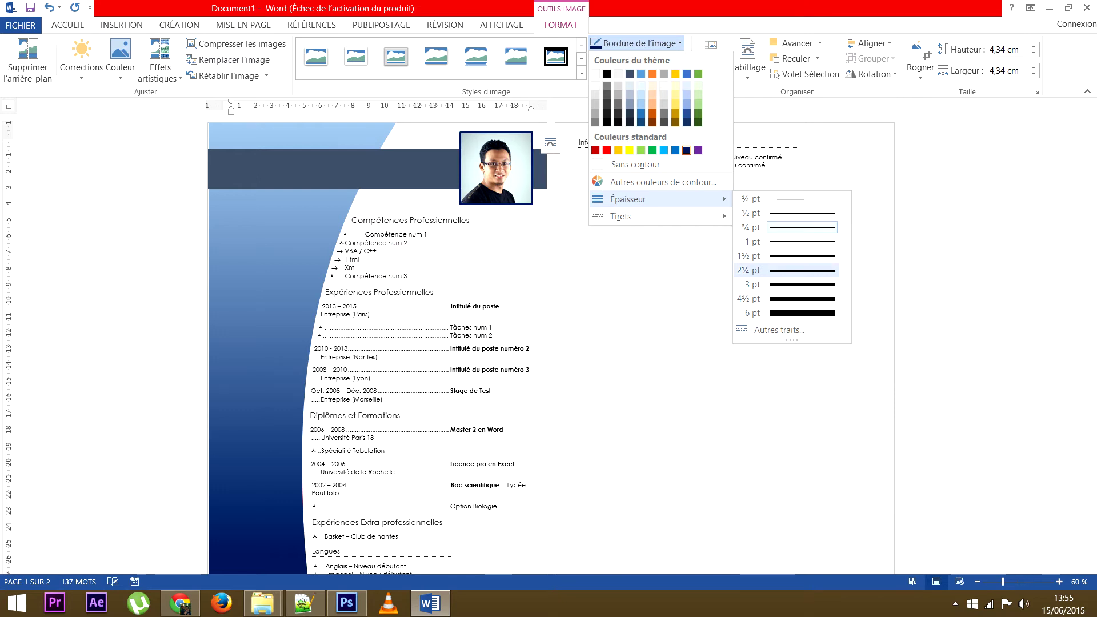
pyautogui.click(786, 271)
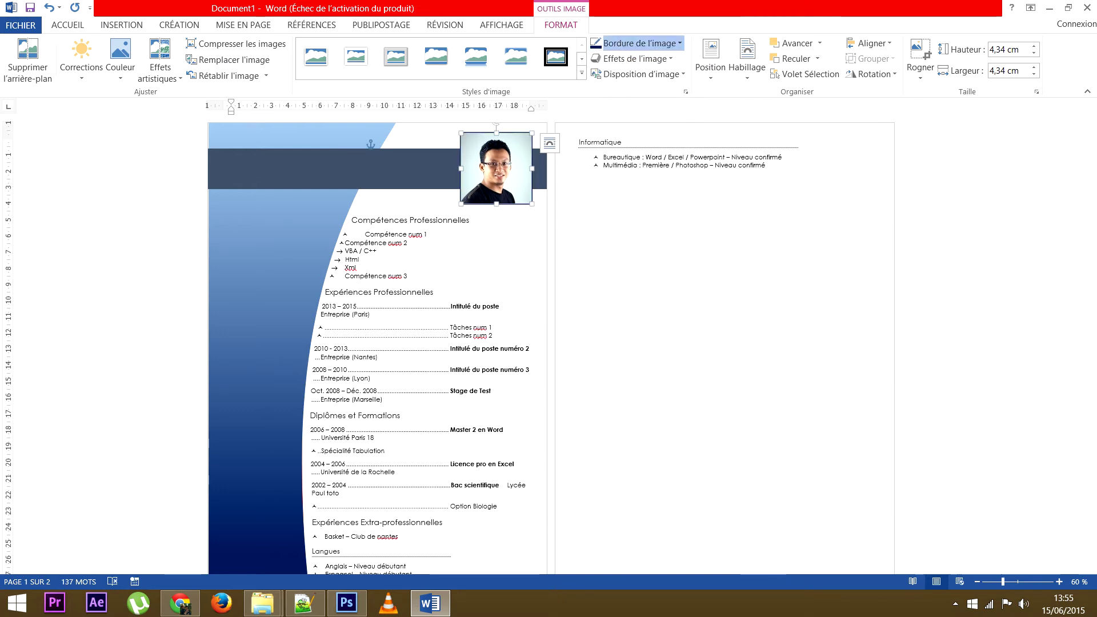
# - Change the photo's border colour to the darkest shade of the theme's light blue and deselect the photo
pyautogui.click(635, 43)
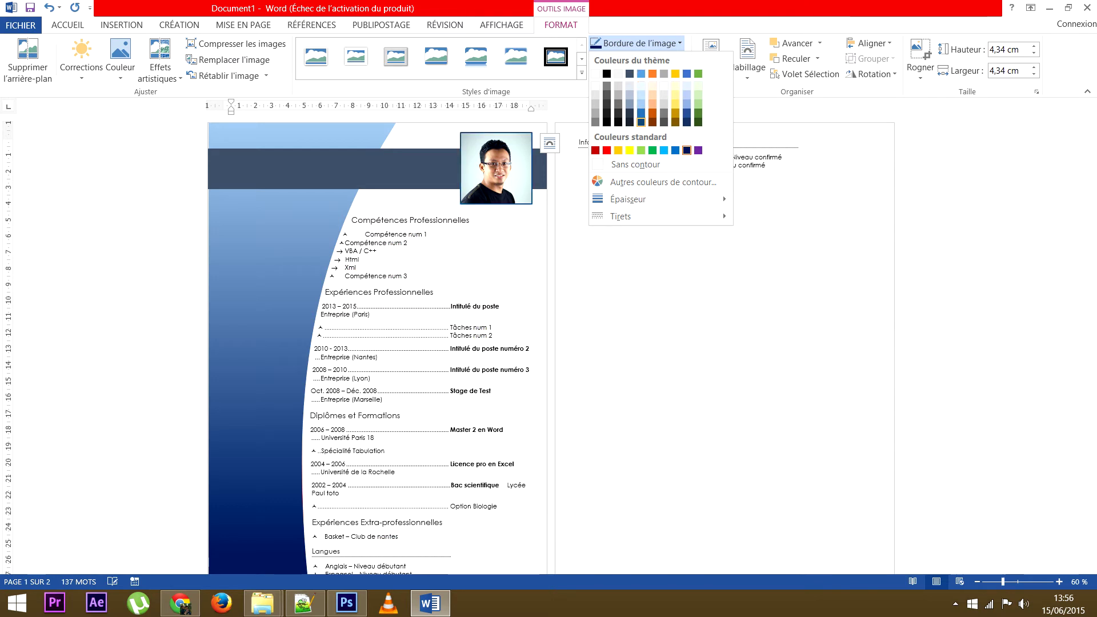
pyautogui.click(641, 122)
pyautogui.click(574, 176)
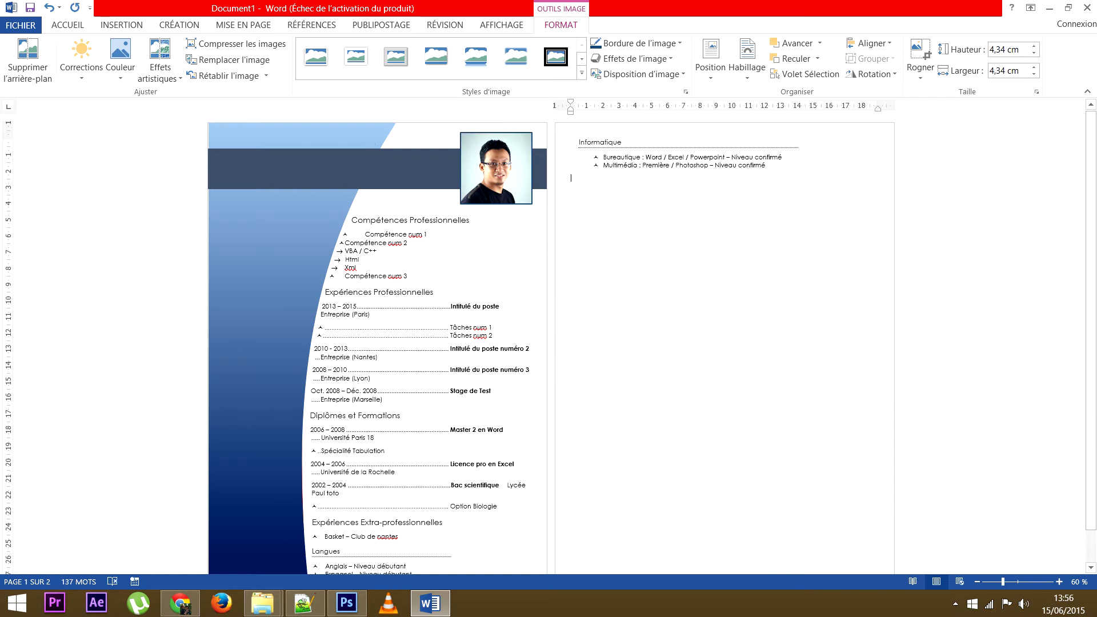
# - Recolour the banner's fill to match the photo border with the darkest shade of the theme's light blue, then deselect it
pyautogui.click(395, 169)
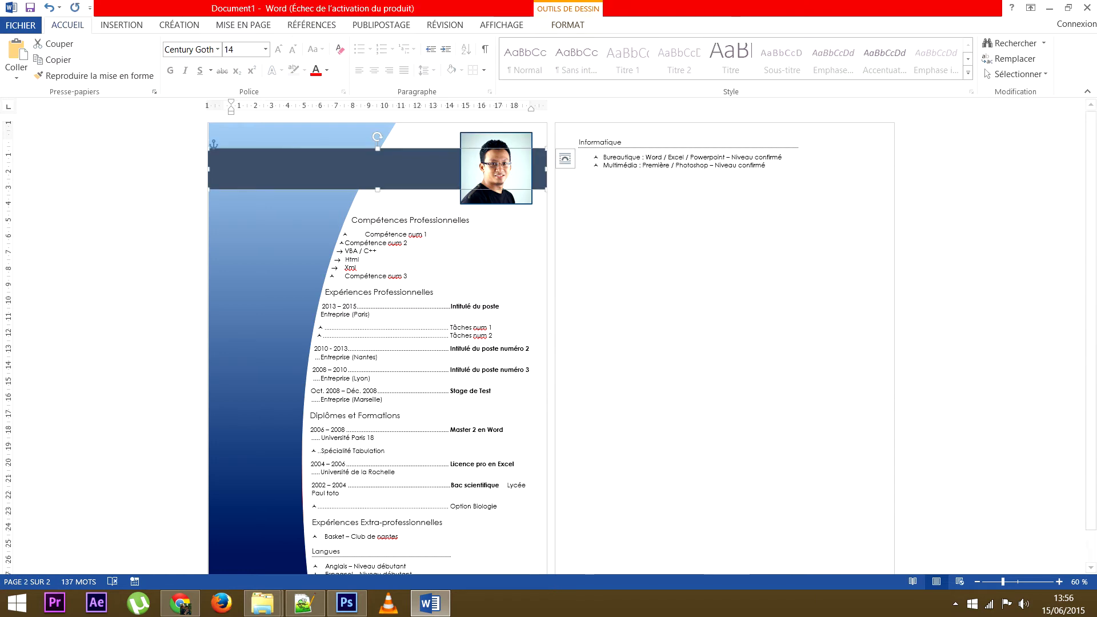
pyautogui.click(568, 25)
pyautogui.click(393, 43)
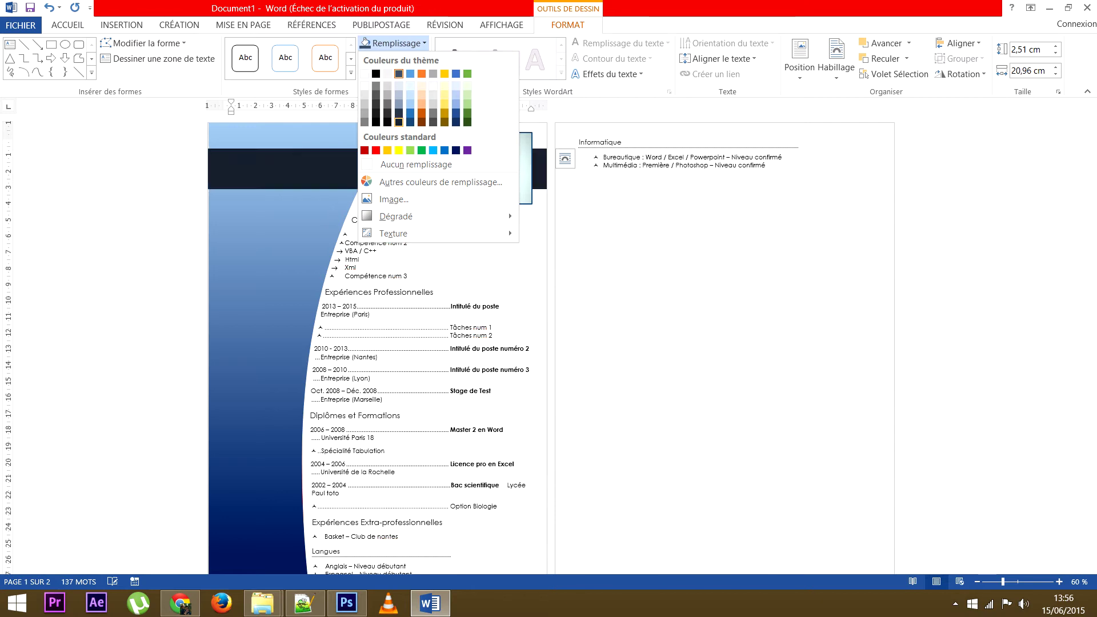
pyautogui.click(411, 122)
pyautogui.click(571, 177)
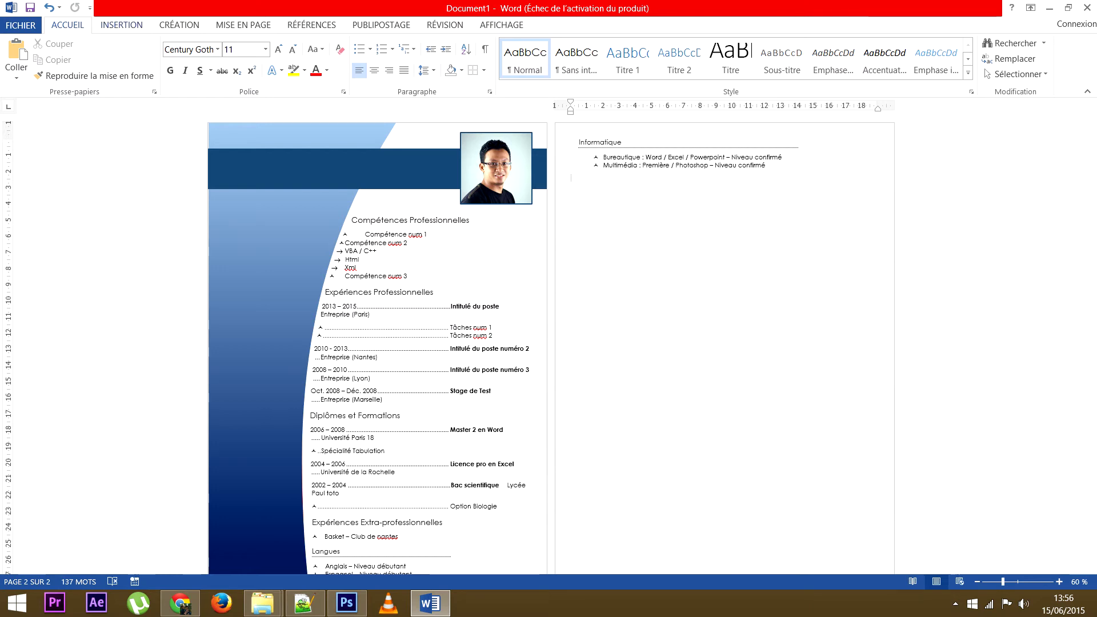
# - Draw a text box about 12.24 cm wide and 2.08 cm high over the banner beside the photo and enter "Prénom"
pyautogui.click(122, 25)
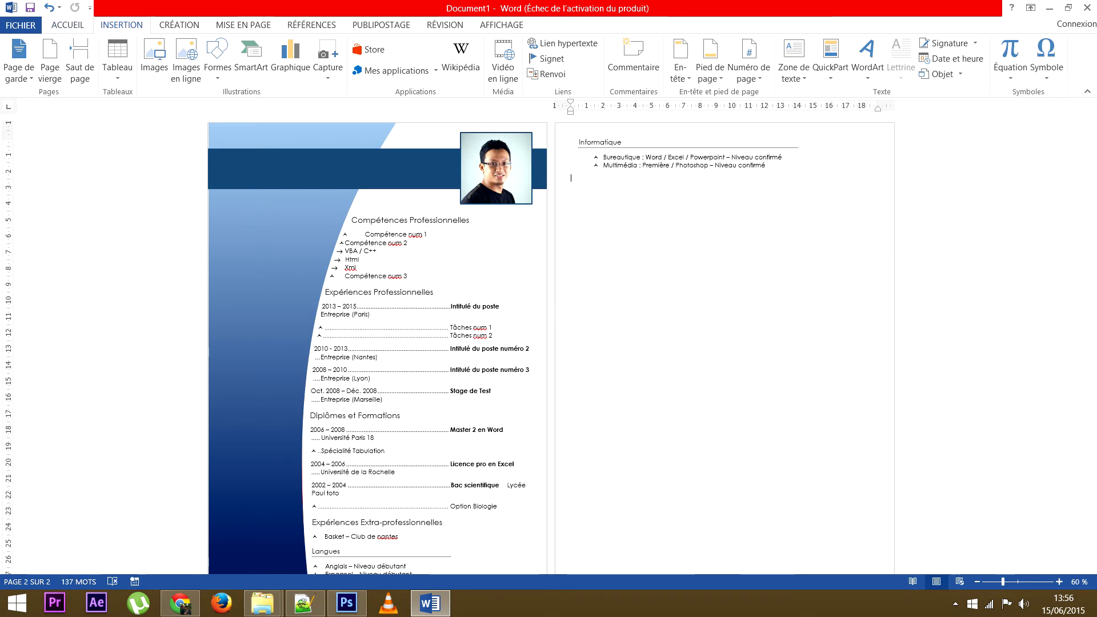
pyautogui.click(793, 60)
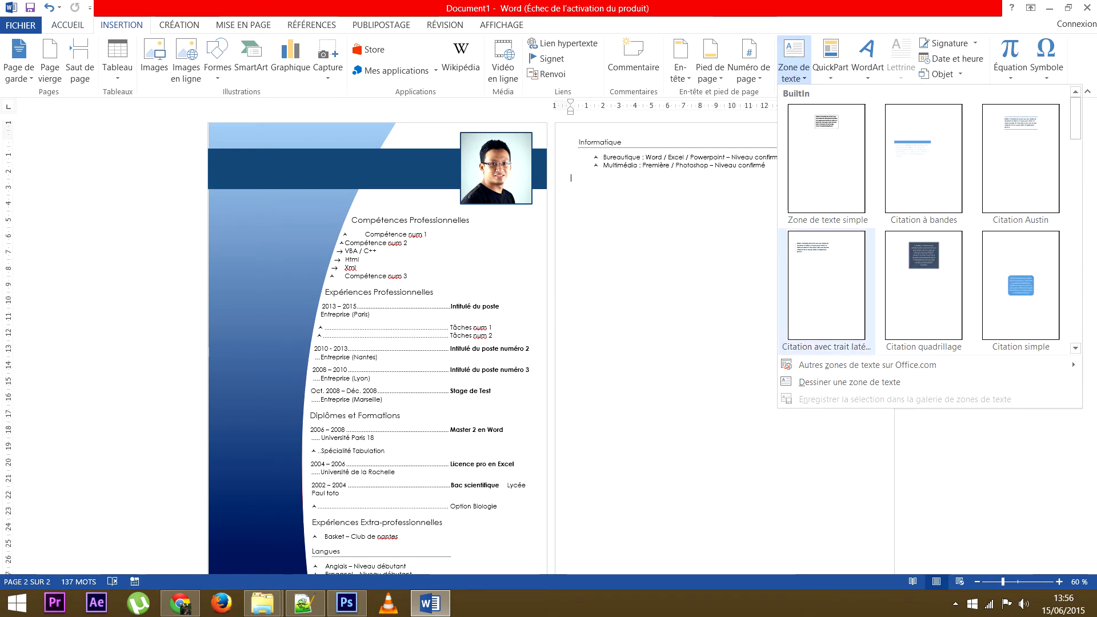
pyautogui.click(850, 382)
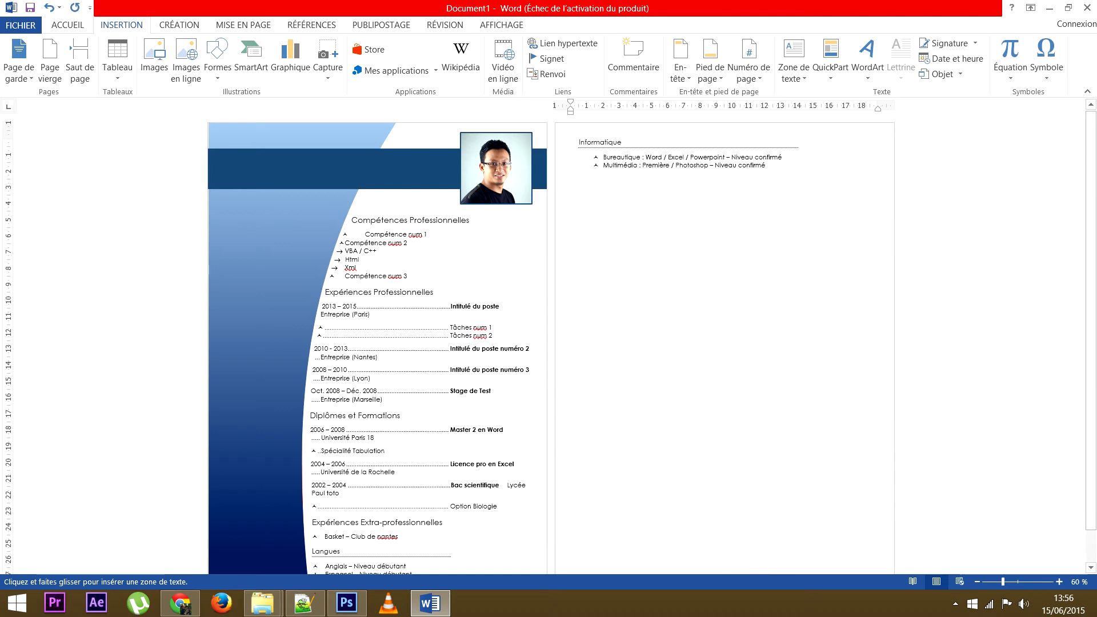
pyautogui.moveTo(216, 152)
pyautogui.mouseDown()
pyautogui.moveTo(370, 194)
pyautogui.moveTo(415, 186)
pyautogui.mouseUp()
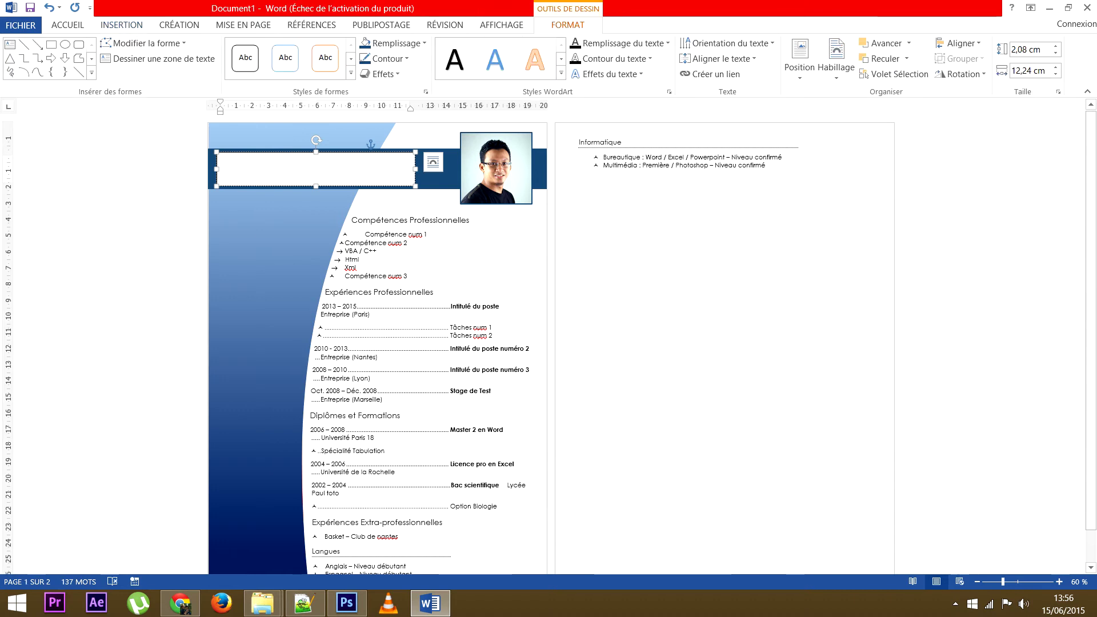
pyautogui.write('Prénom')
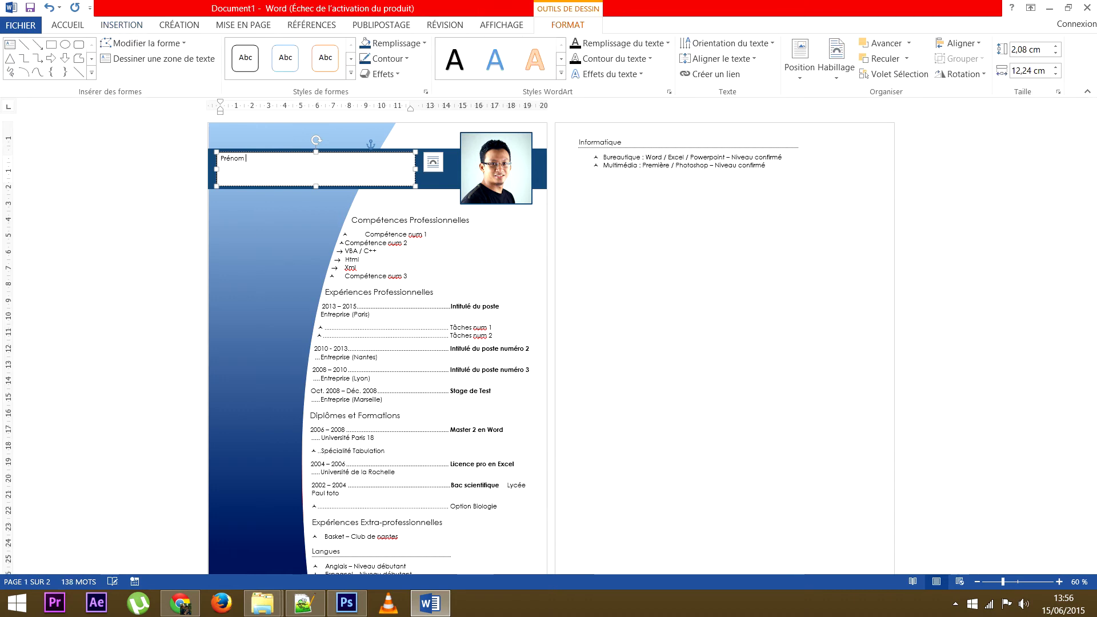
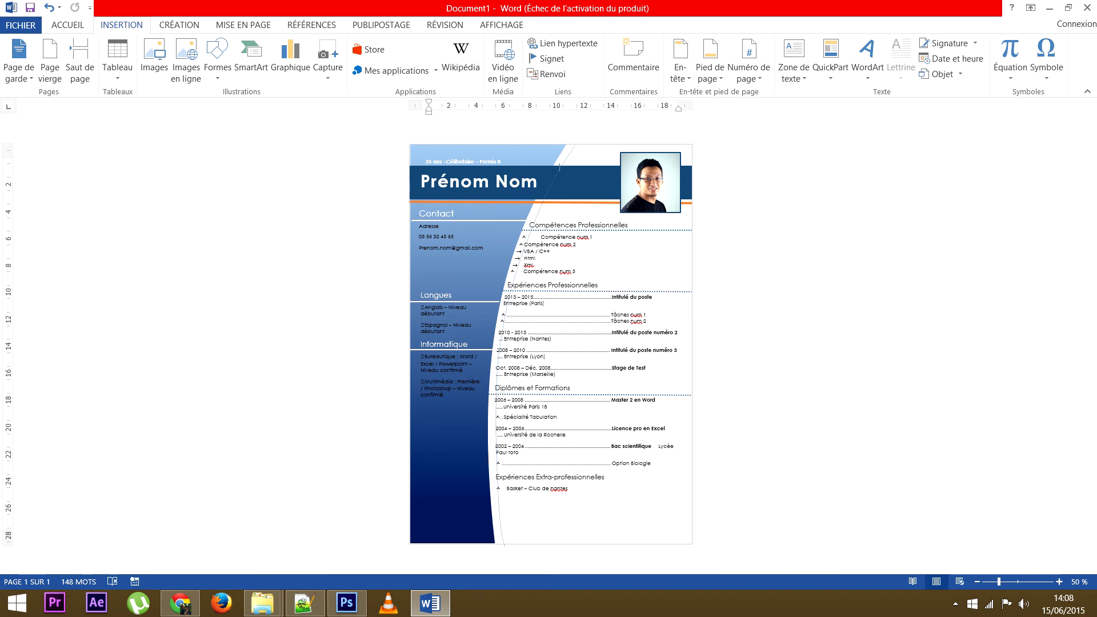
# - Give the thin curved line beside the gradient band a light tint of the theme's light blue and a 3 pt thickness
pyautogui.doubleClick(504, 544)
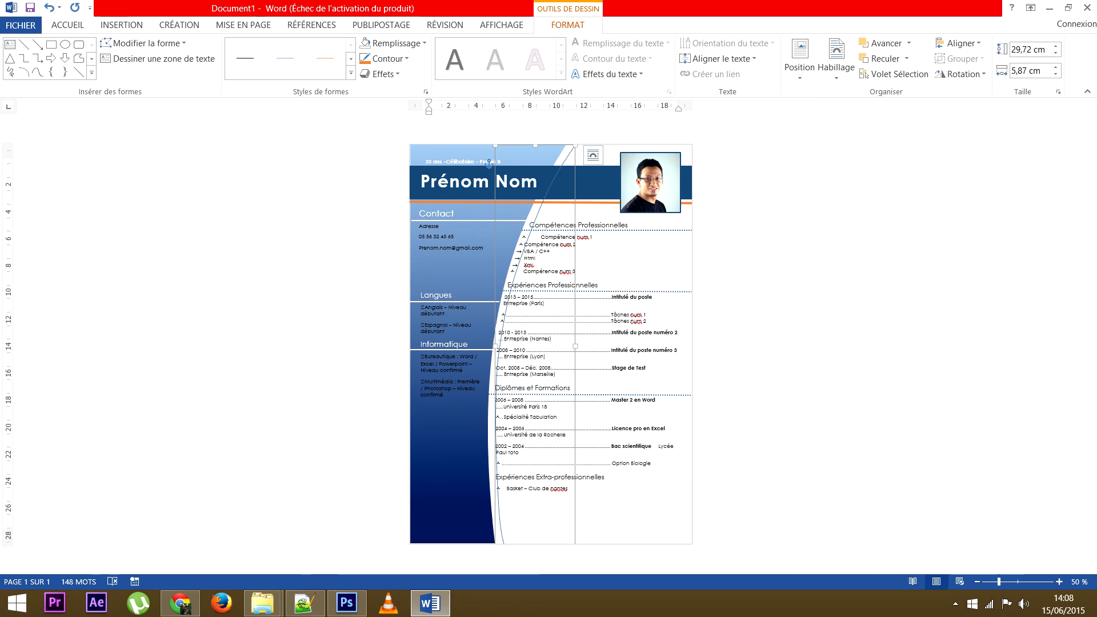
pyautogui.click(386, 59)
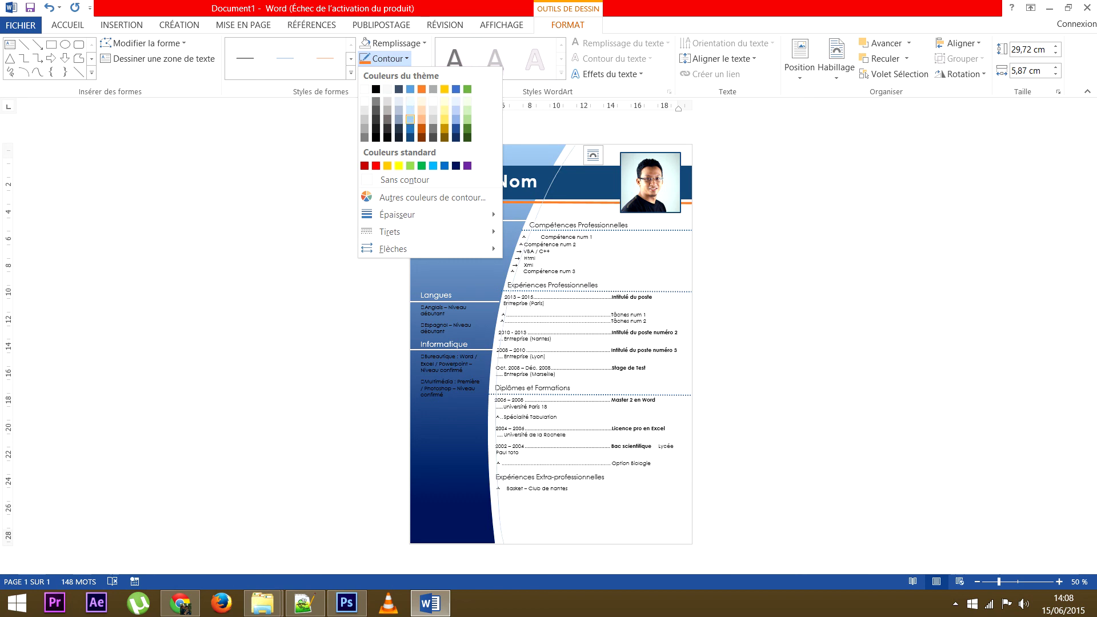
pyautogui.click(410, 119)
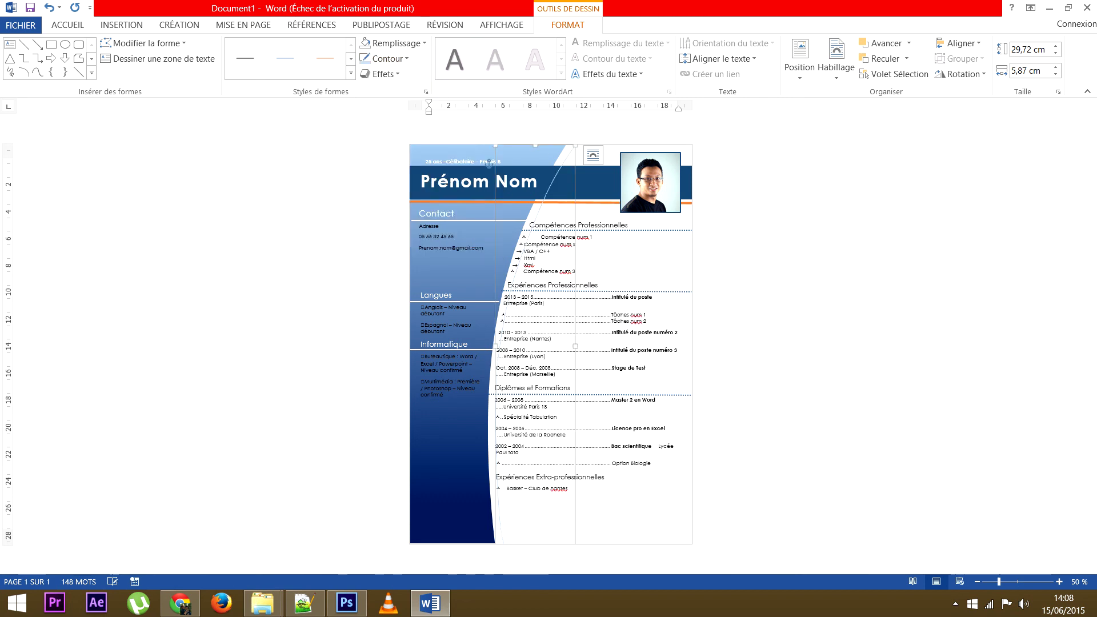
pyautogui.click(384, 58)
pyautogui.moveTo(397, 215)
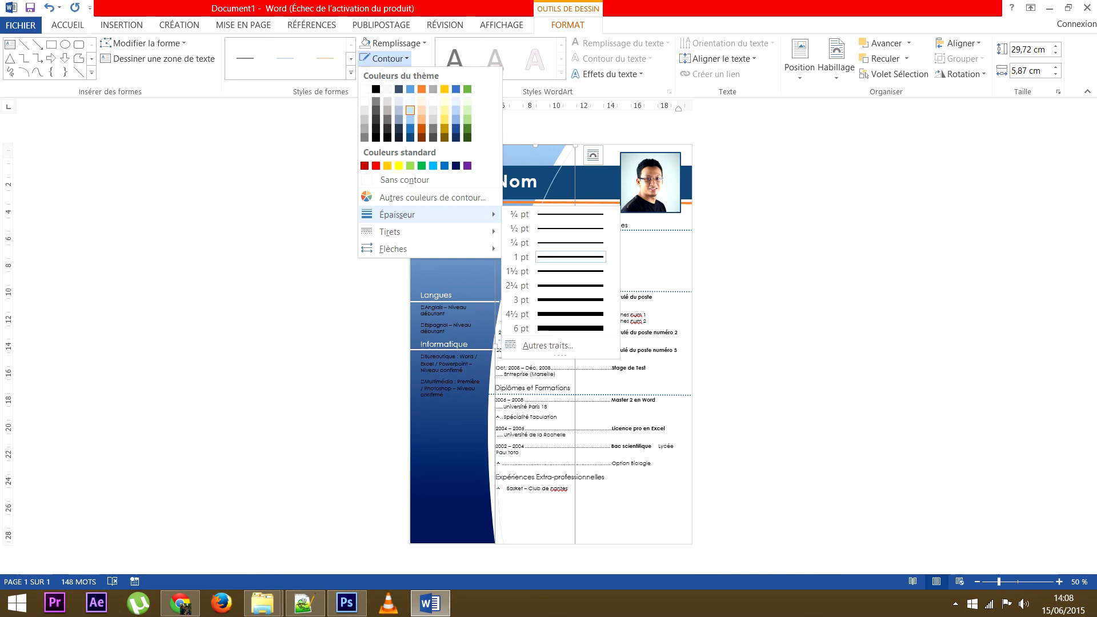
pyautogui.click(564, 300)
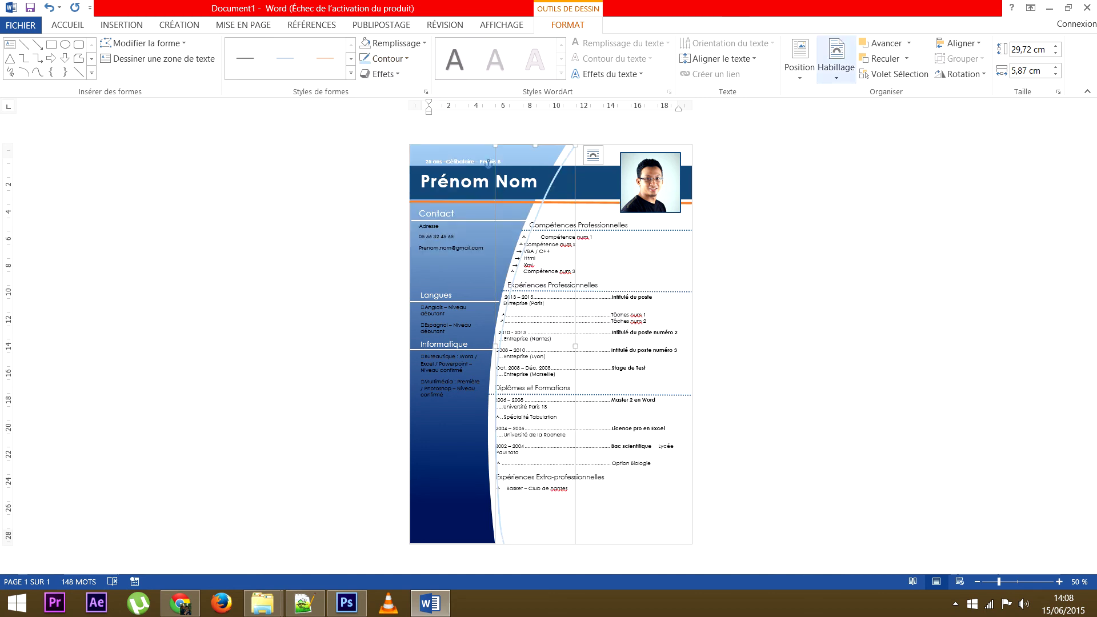
# - Set the curved line's text wrapping to behind the text and deselect the line
pyautogui.click(836, 63)
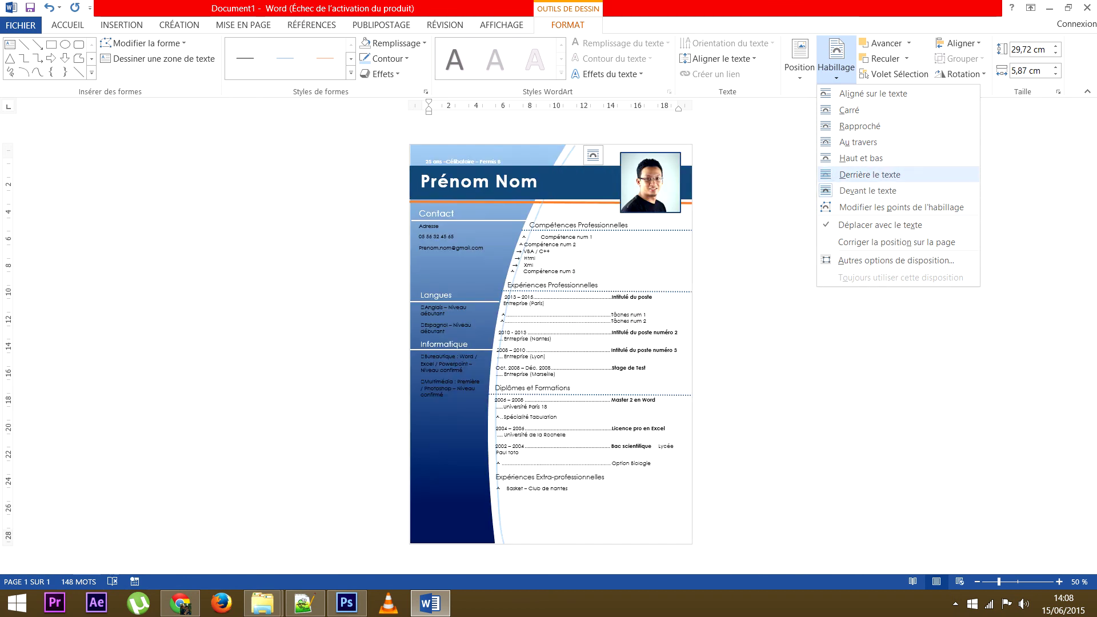
pyautogui.click(870, 174)
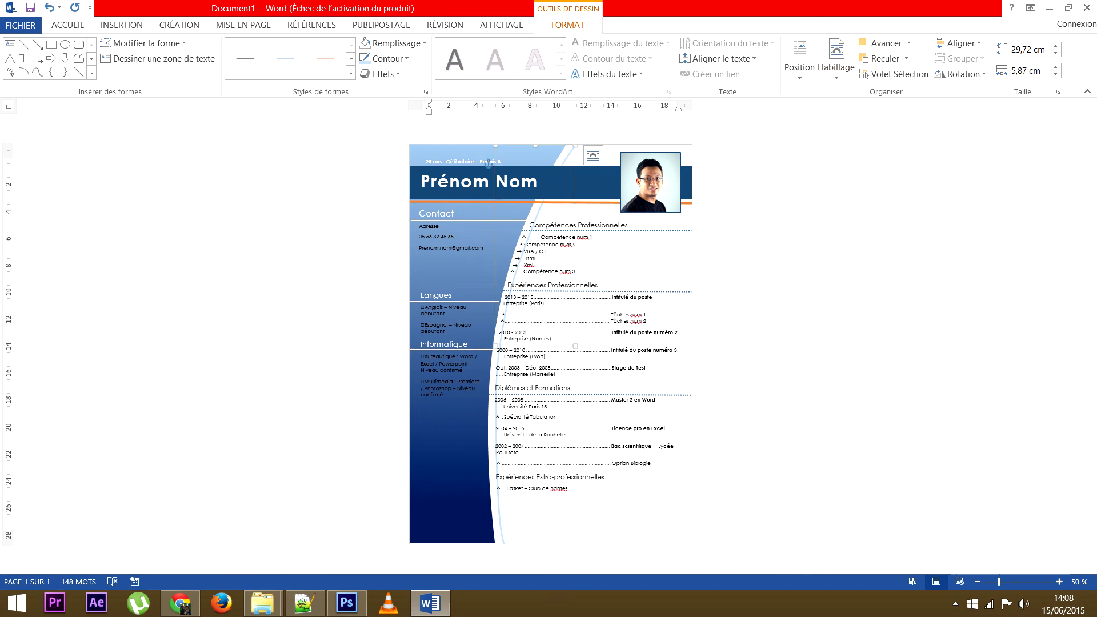
pyautogui.click(647, 321)
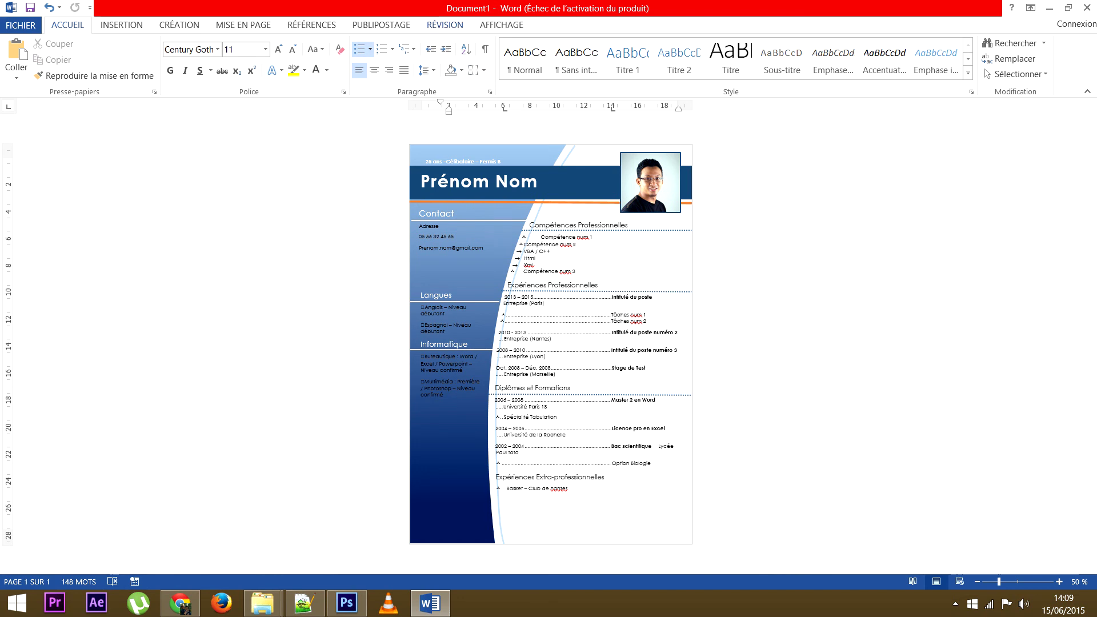
# - Switch to Chrome and run a Google image search for "cv" in a new tab
pyautogui.click(121, 25)
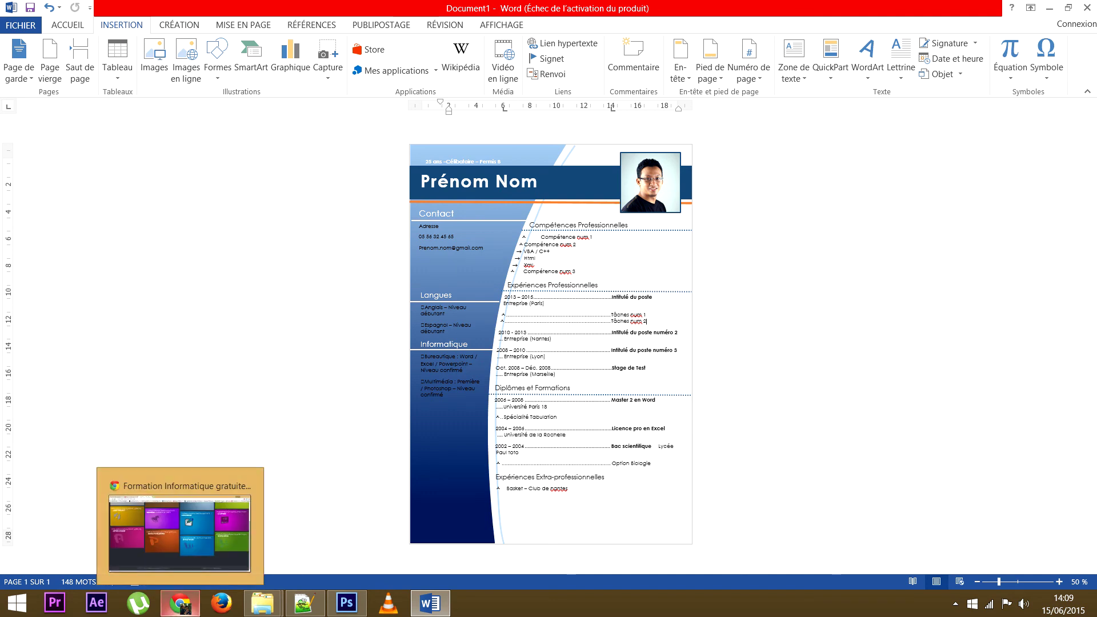
pyautogui.click(180, 603)
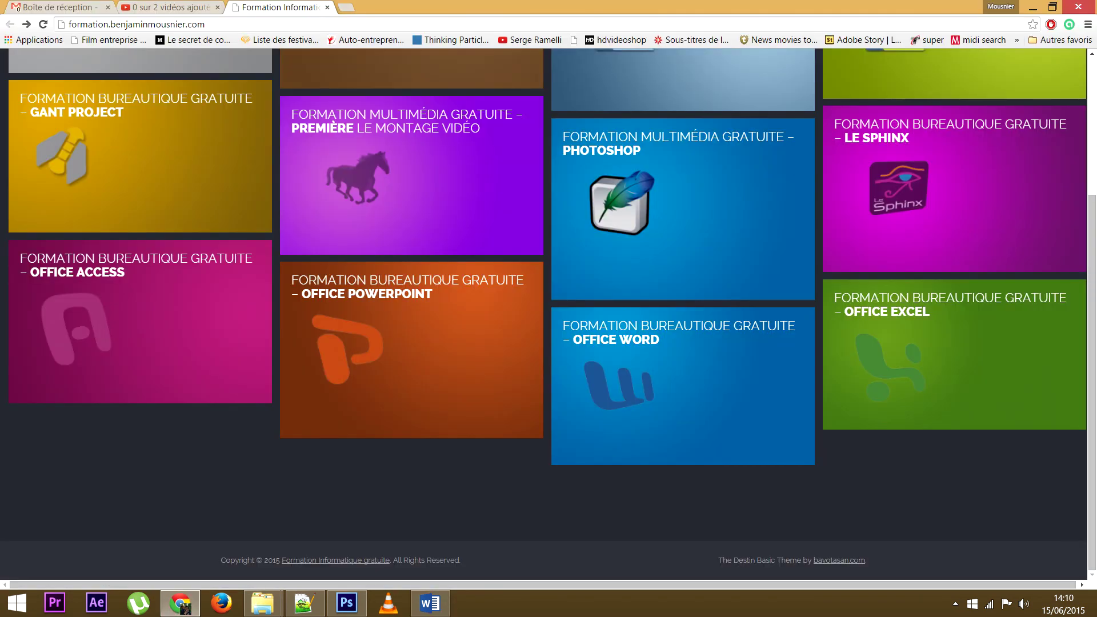
pyautogui.click(346, 7)
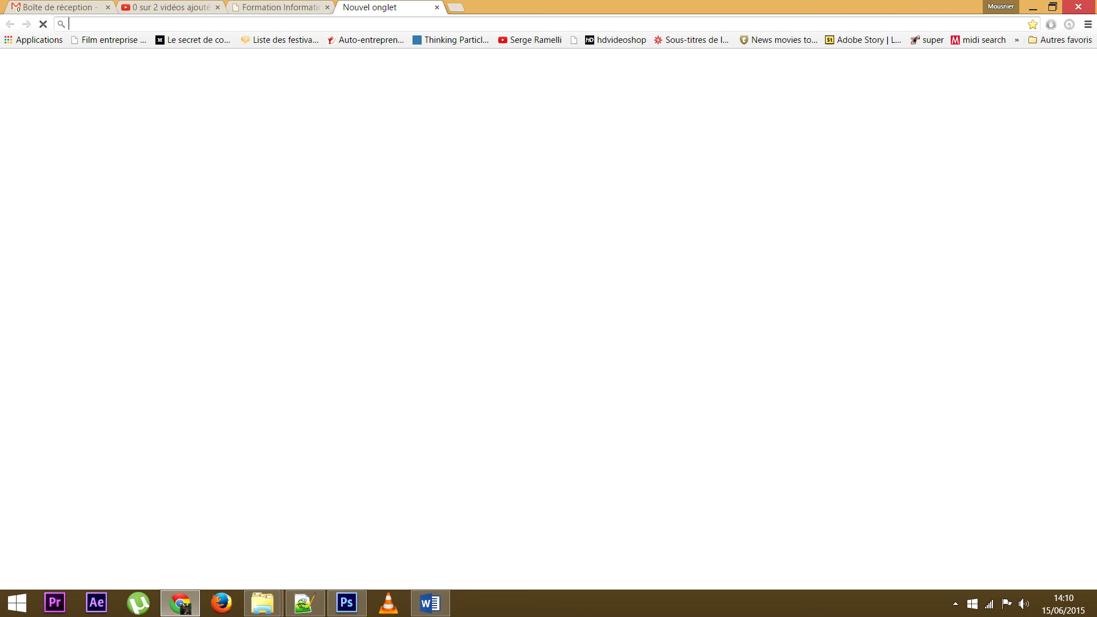
pyautogui.write('cv')
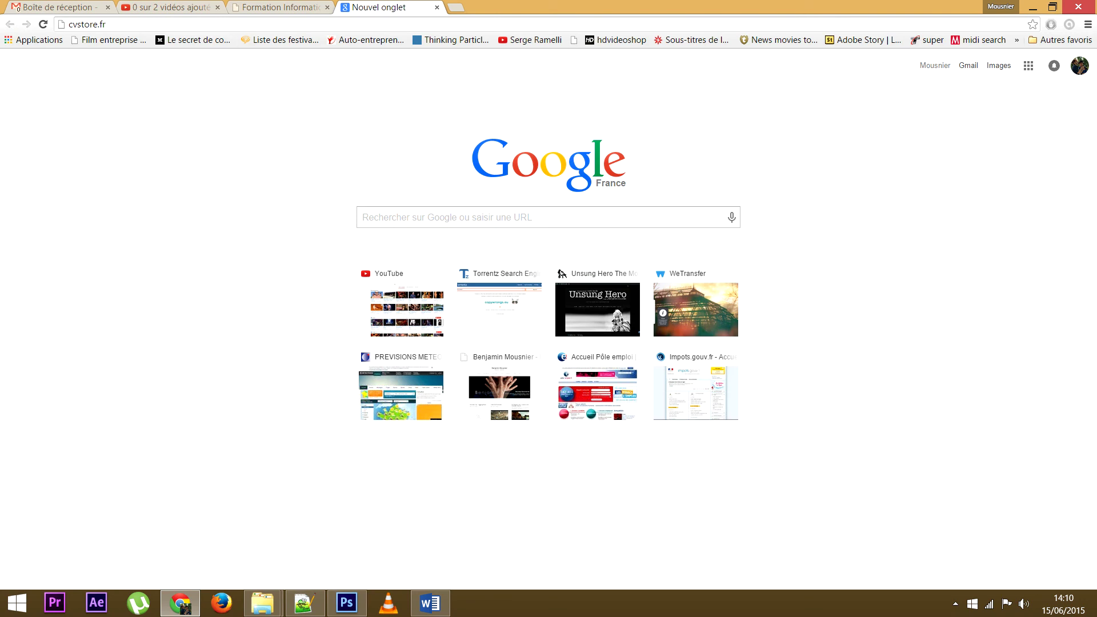
pyautogui.write('s')
pyautogui.press('BackSpace')
pyautogui.press('BackSpace')
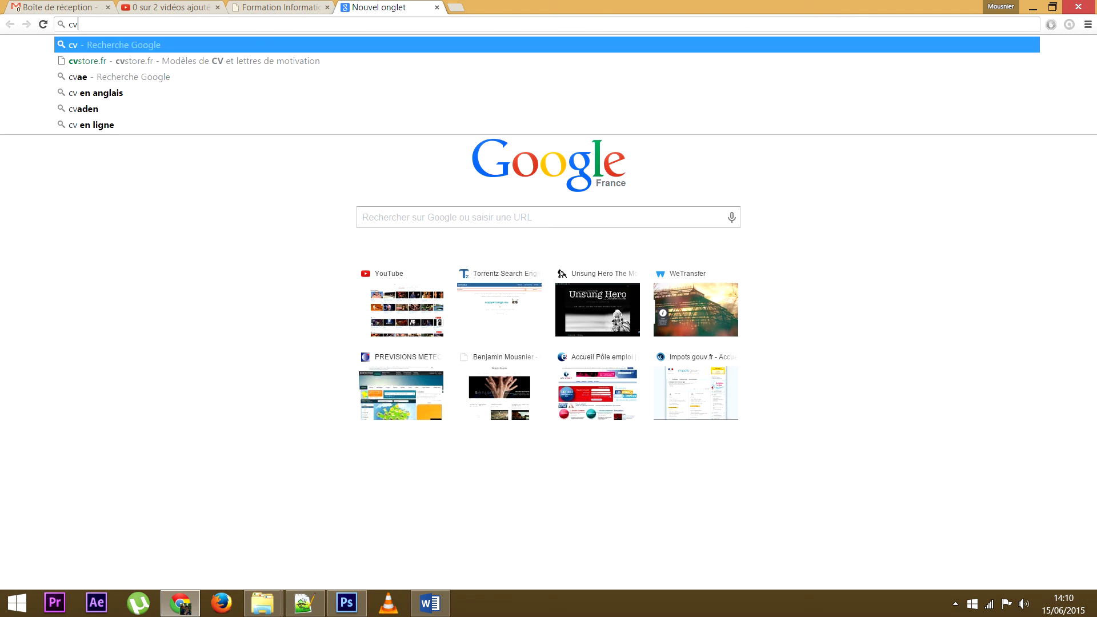
pyautogui.press('Return')
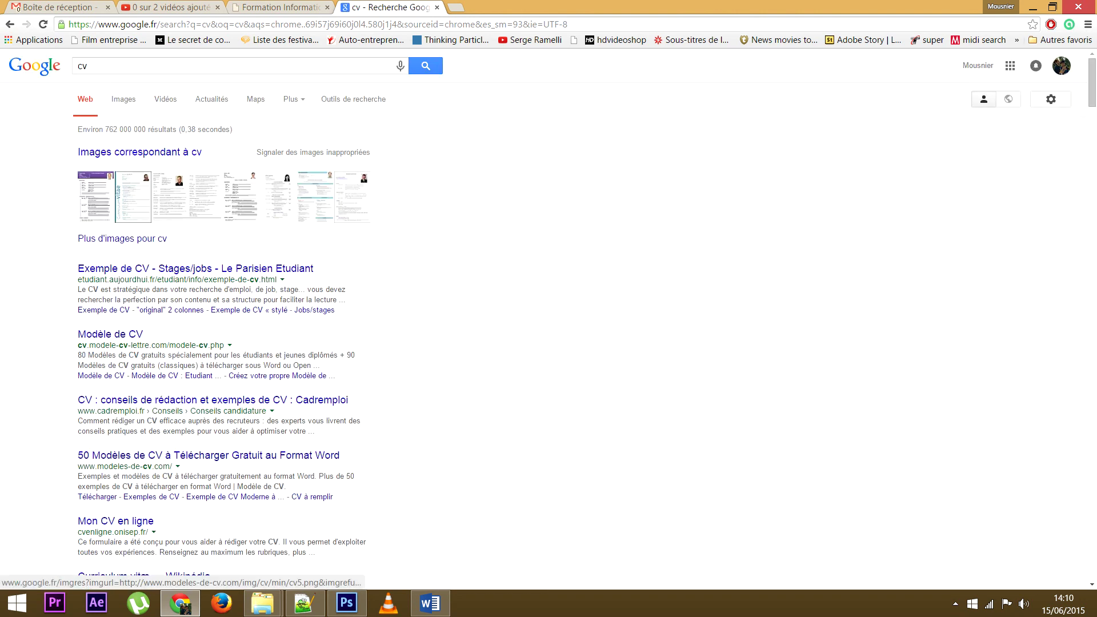
pyautogui.click(123, 99)
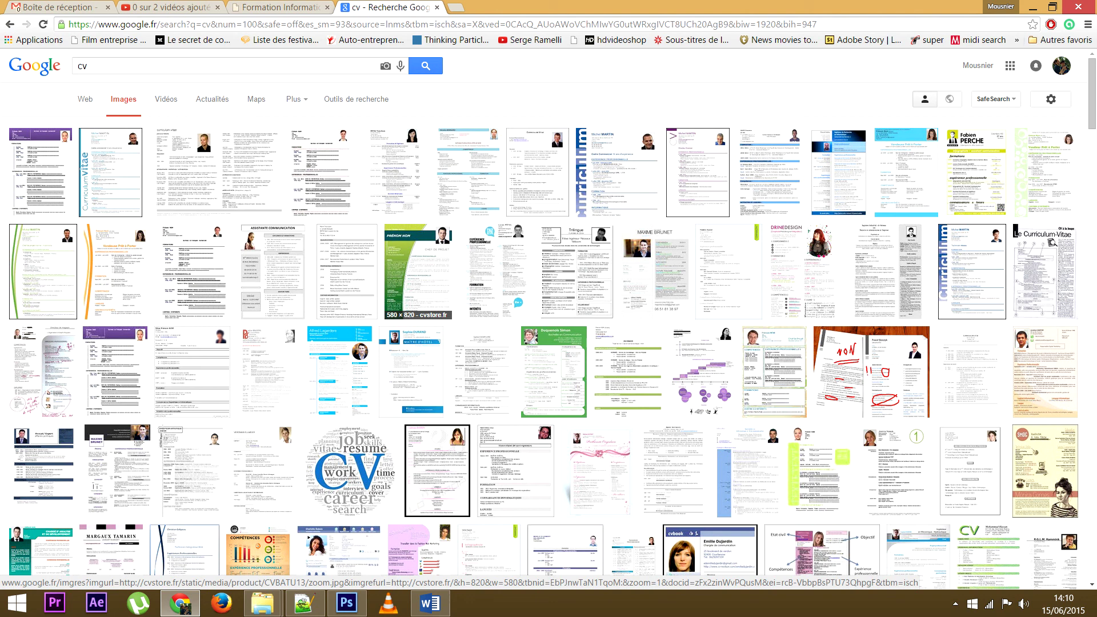
# - Examine the CV designs in the image results and open the example with the teal diagonal band
pyautogui.scroll(-6, 415, 272)
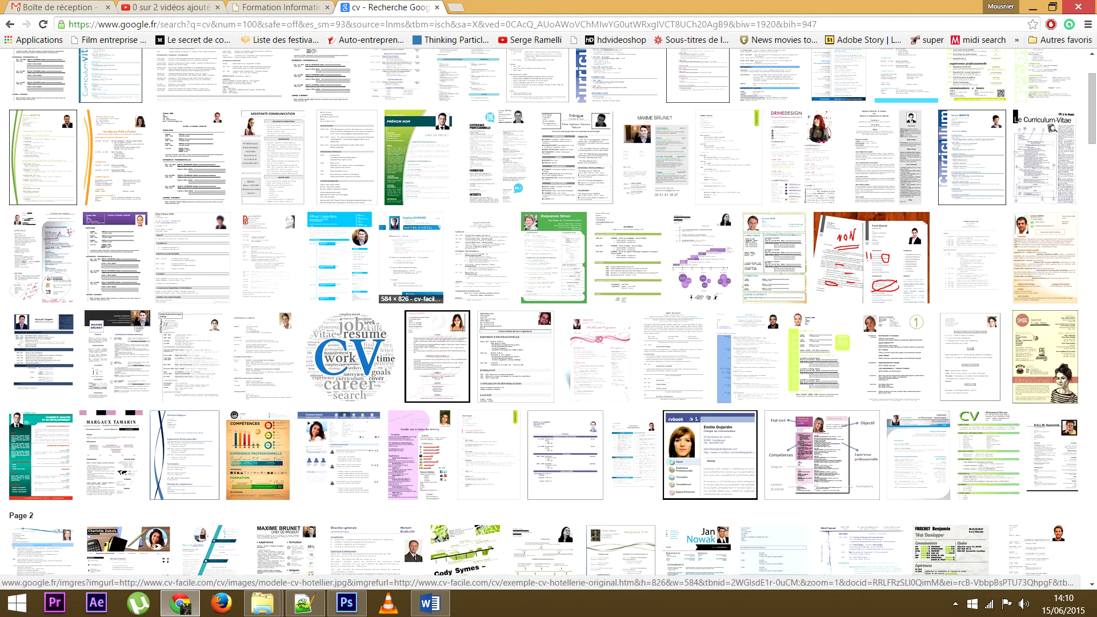
pyautogui.scroll(-1, 417, 251)
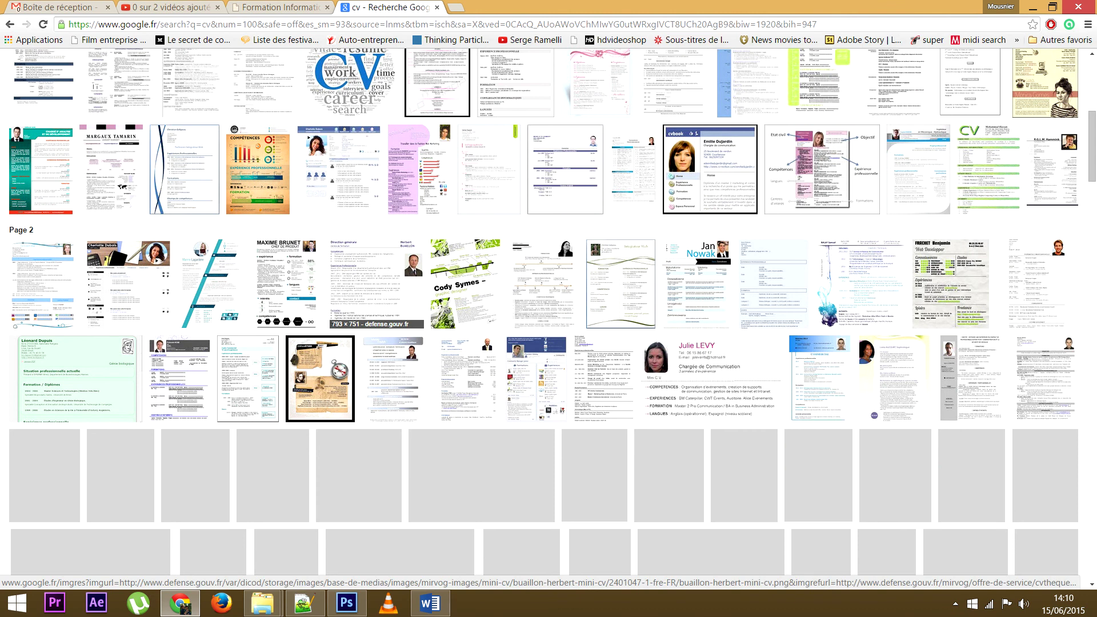
pyautogui.scroll(-1, 417, 251)
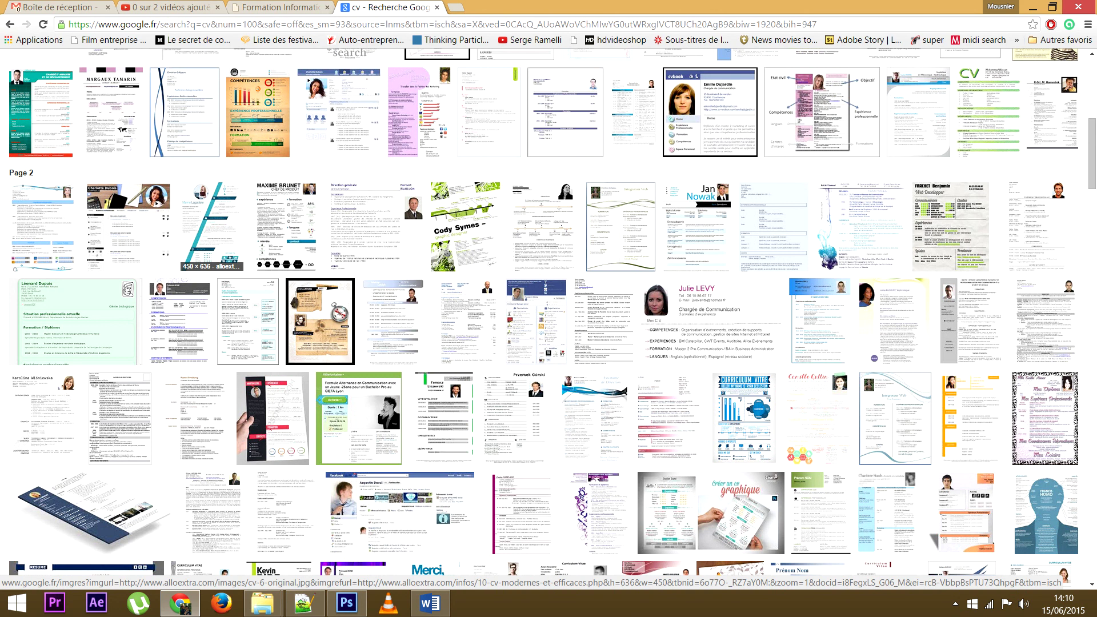
pyautogui.click(212, 226)
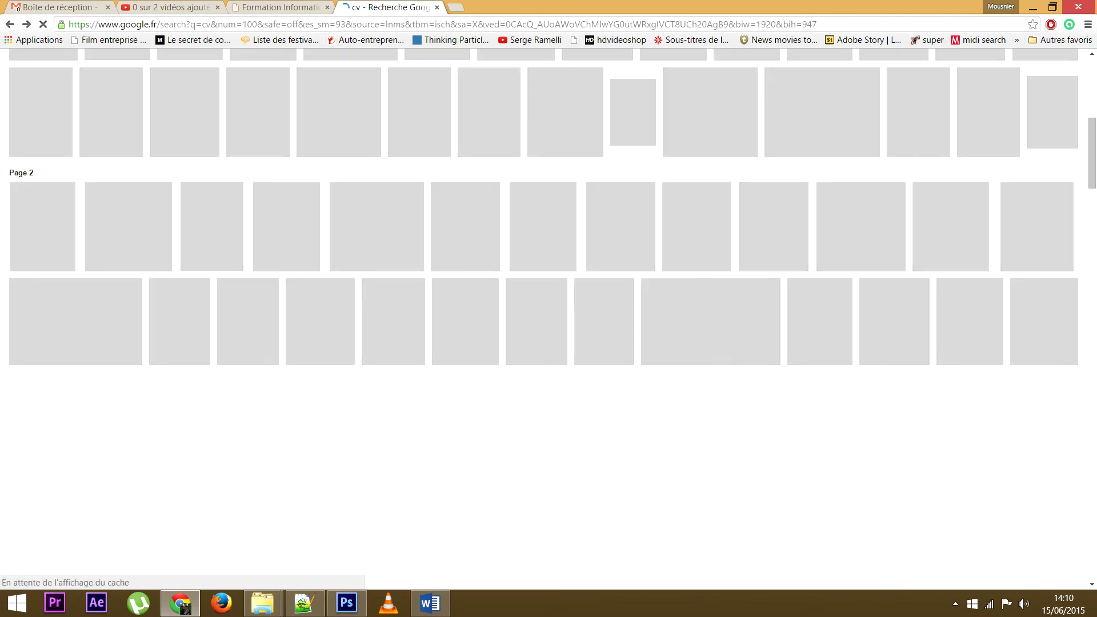
pyautogui.scroll(8, 341, 200)
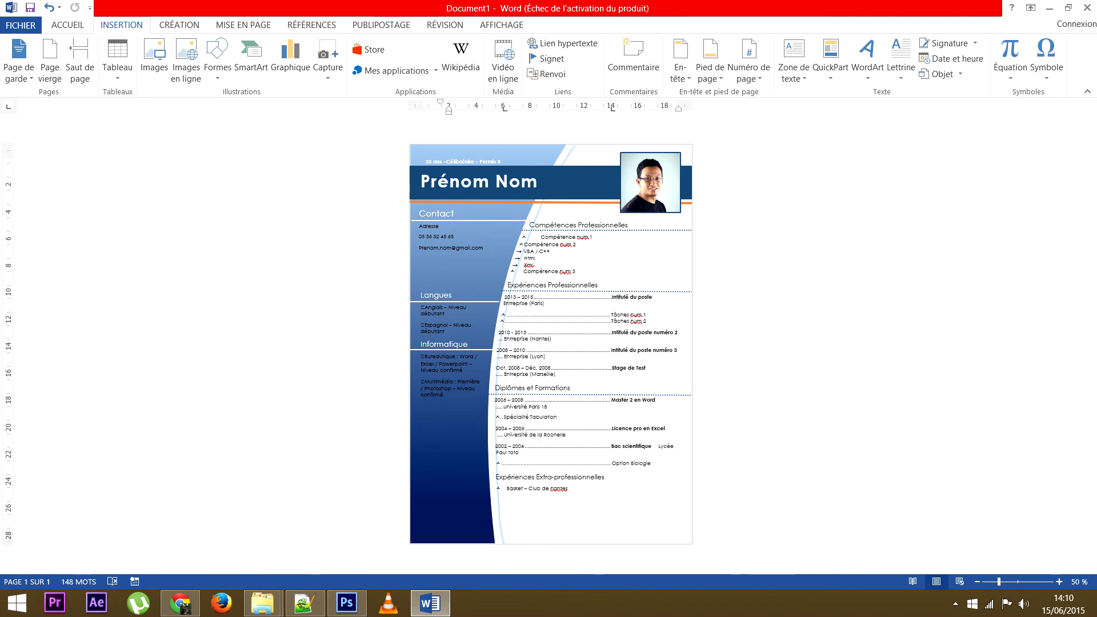
# - Return from Word to Chrome and look through the course tiles on the Formation Informatique gratuite home page
pyautogui.click(606, 225)
pyautogui.click(181, 603)
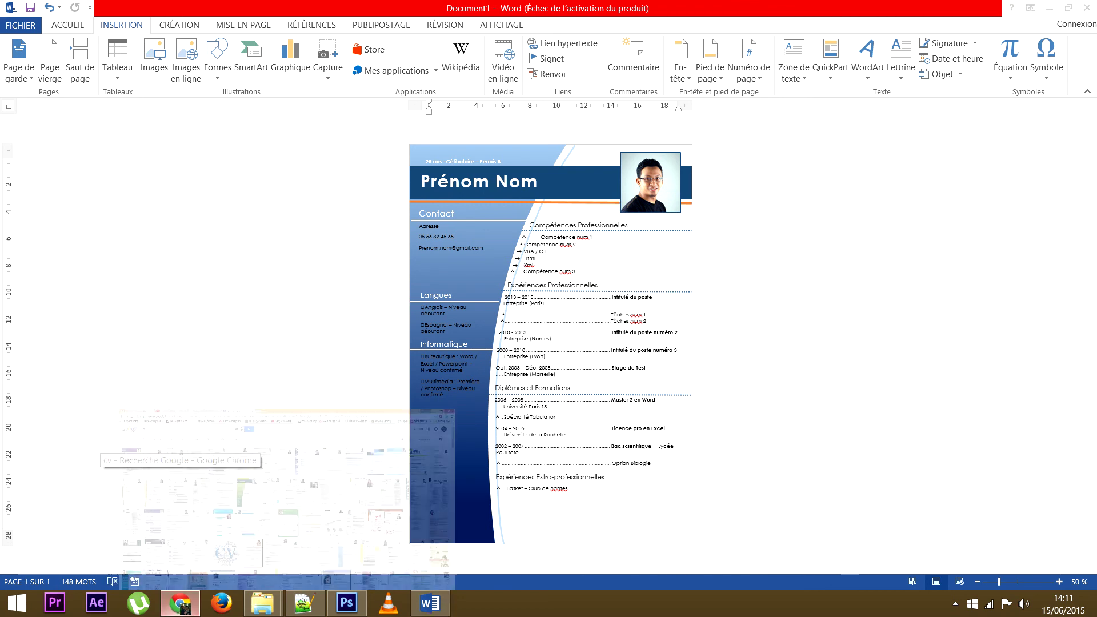
pyautogui.click(269, 8)
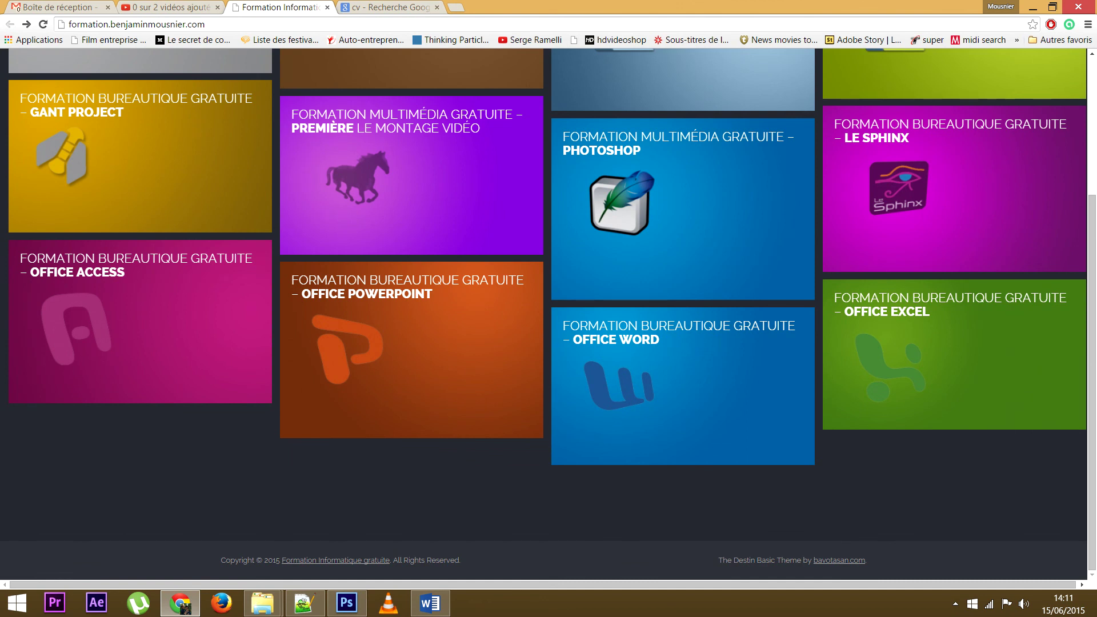
pyautogui.scroll(4, 411, 366)
pyautogui.scroll(-3, 411, 365)
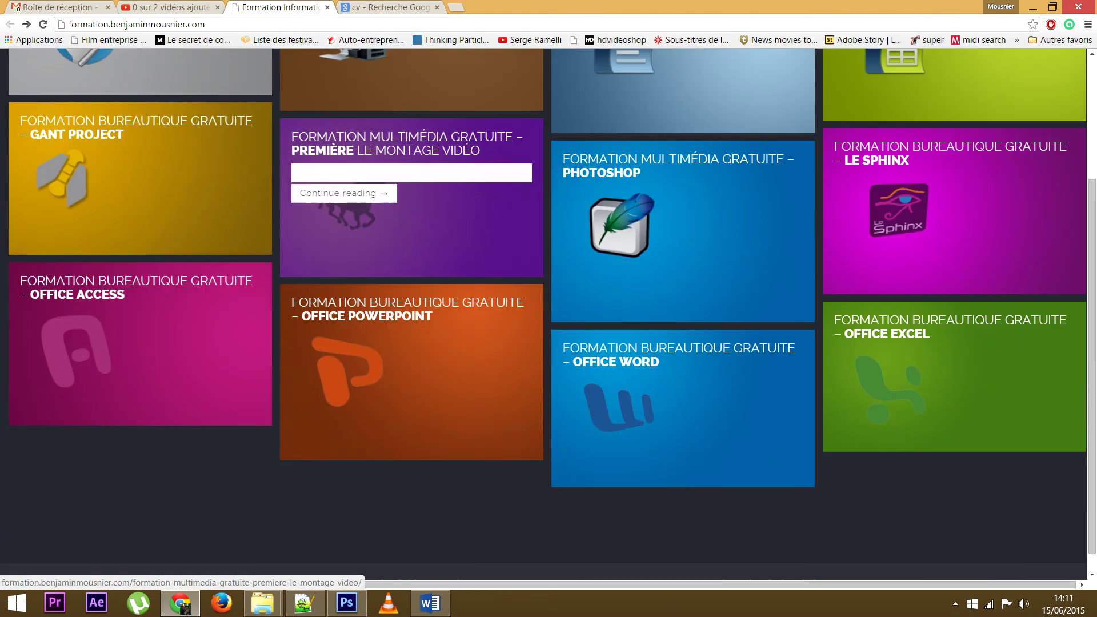
pyautogui.scroll(3, 411, 320)
pyautogui.scroll(-2, 412, 320)
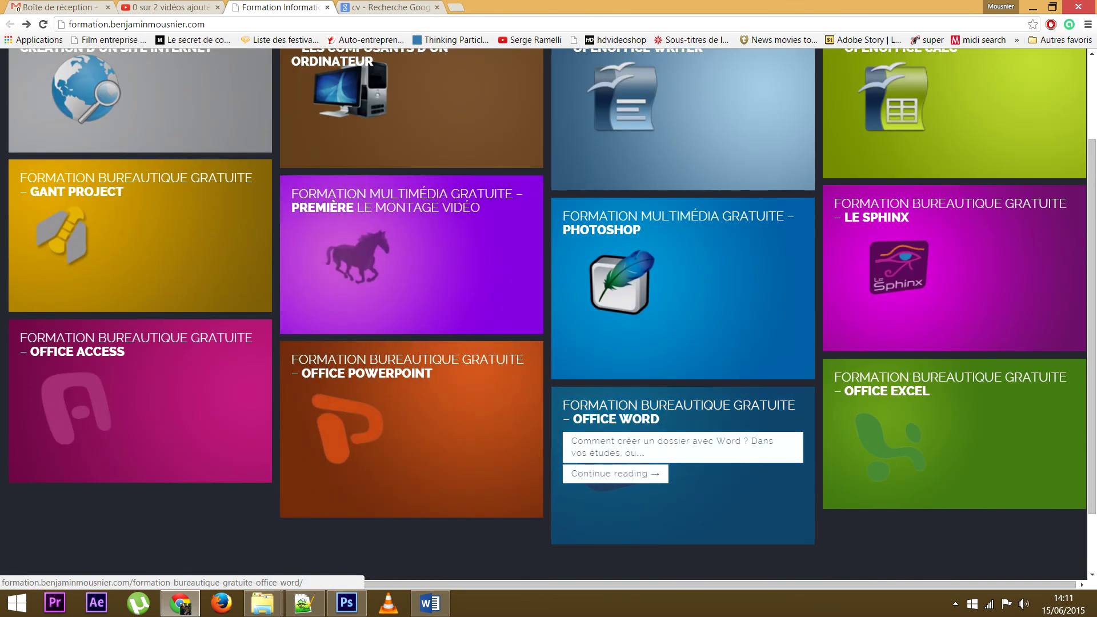
pyautogui.scroll(2, 683, 457)
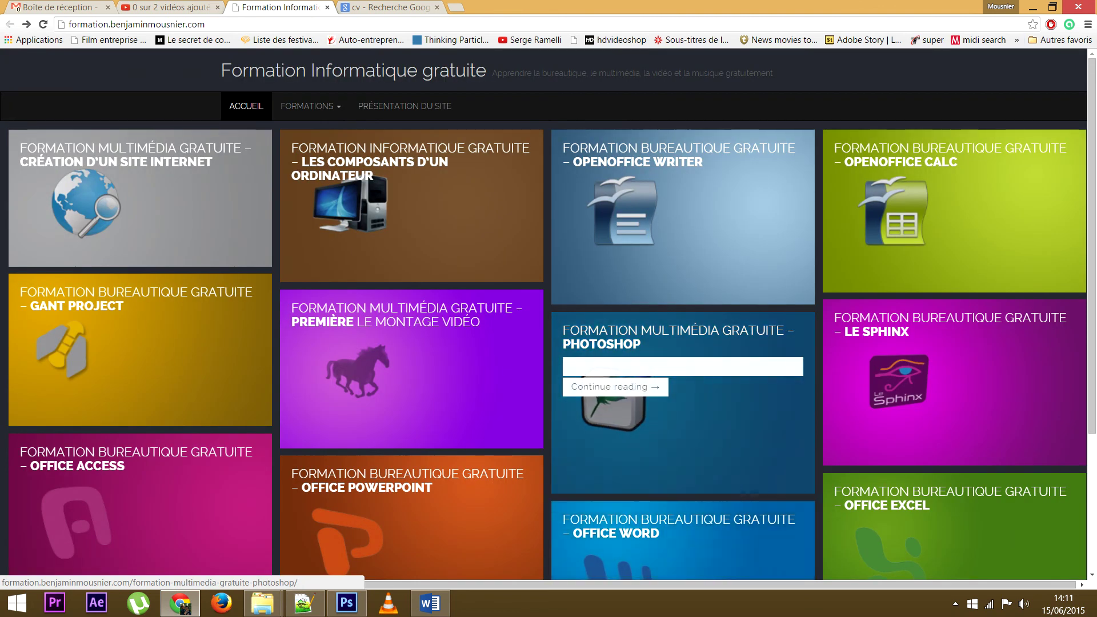